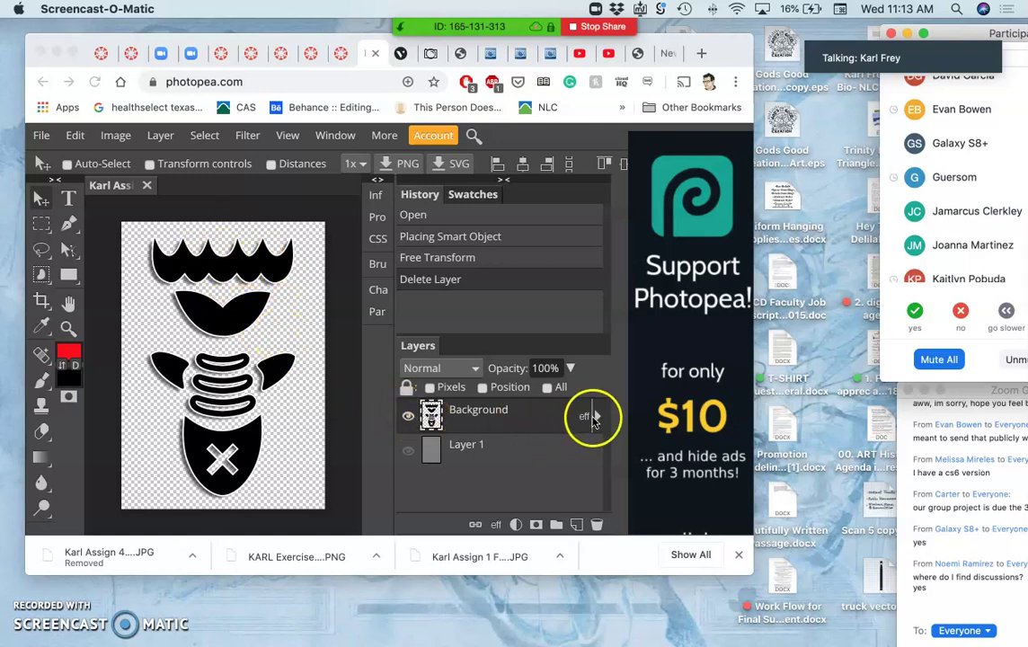
Hide the Background layer's Stroke and Drop Shadow effects in Photopea's Layers panel
click(591, 419)
click(593, 419)
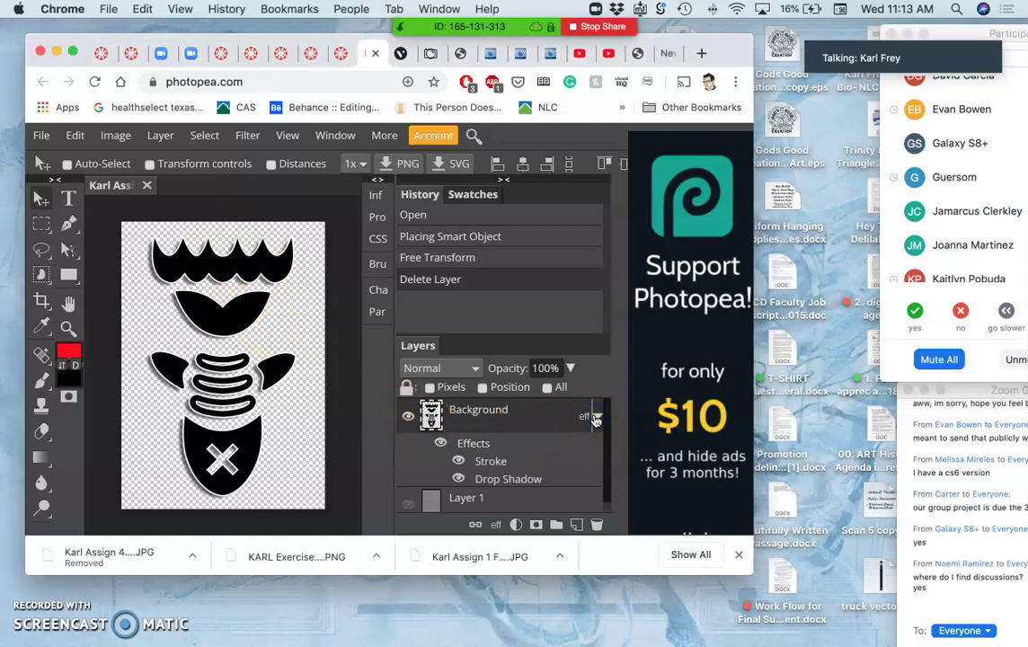
click(435, 444)
mouse_move(439, 450)
mouse_down()
mouse_move(469, 427)
mouse_move(494, 460)
mouse_move(414, 340)
mouse_move(305, 338)
mouse_up()
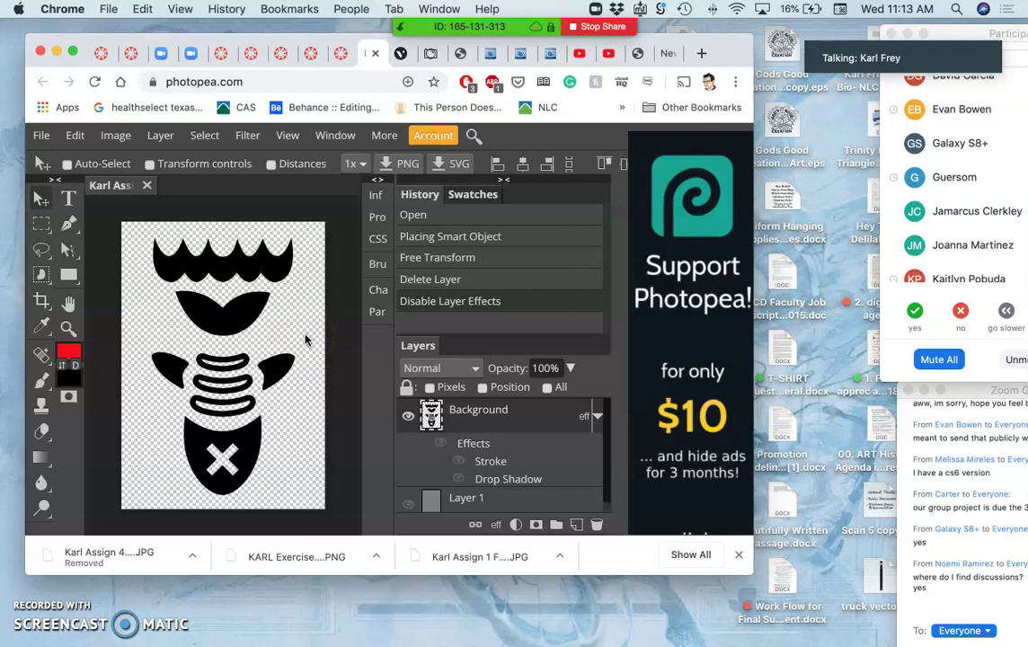
Zoom into the Photopea canvas to inspect the black shapes' edges
scroll(305, 338, up, 10)
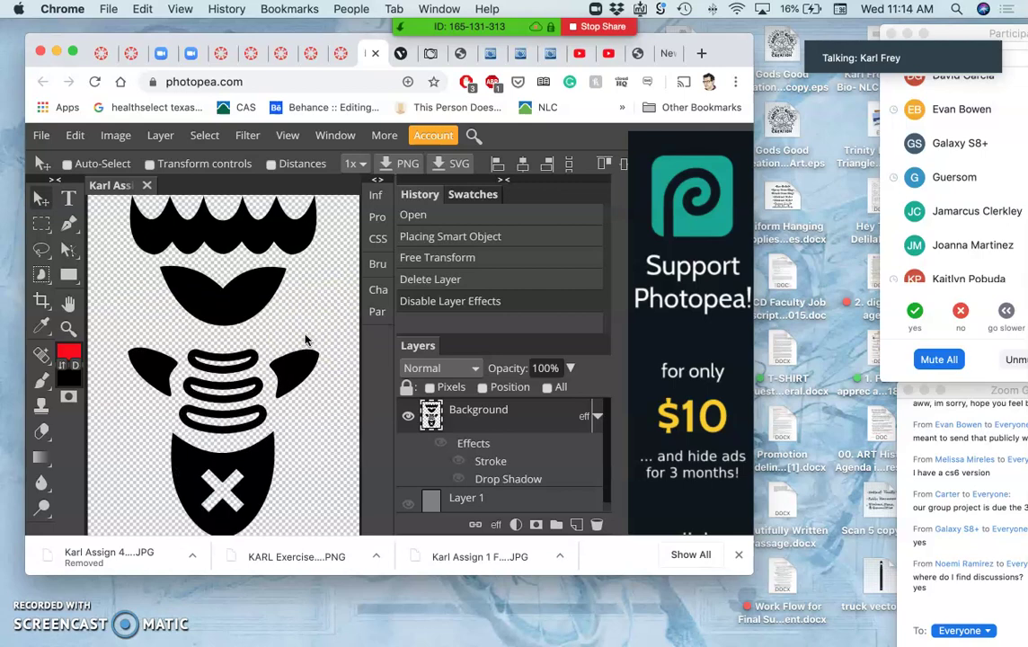
scroll(306, 339, up, 10)
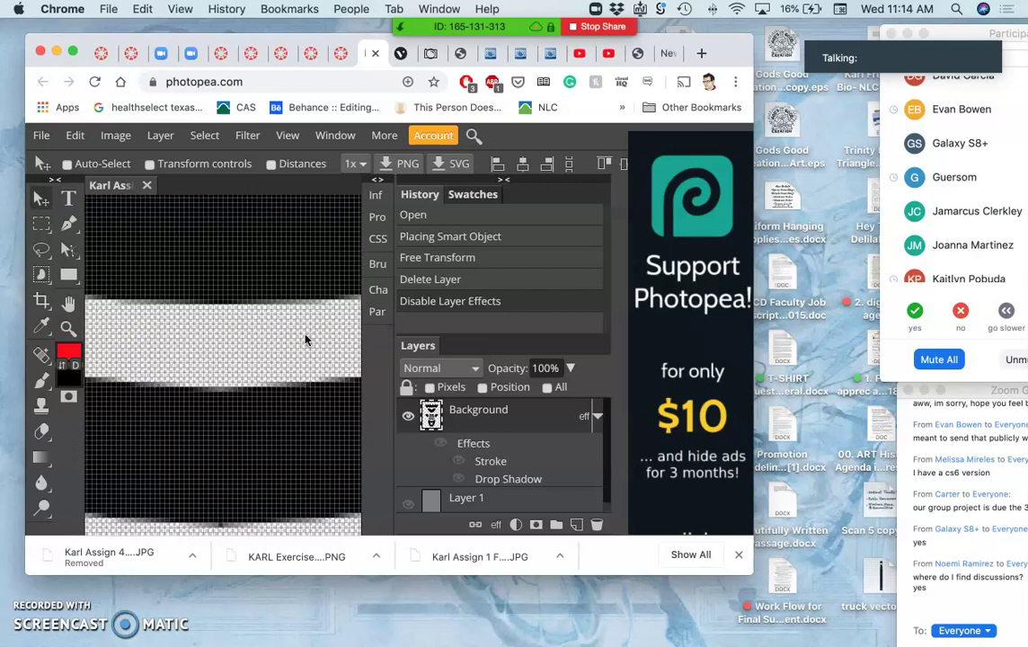
scroll(306, 340, down, 1)
Enlarge the Photopea browser window and zoom the logo back out to fit
drag(827, 595, 885, 639)
scroll(411, 409, up, 5)
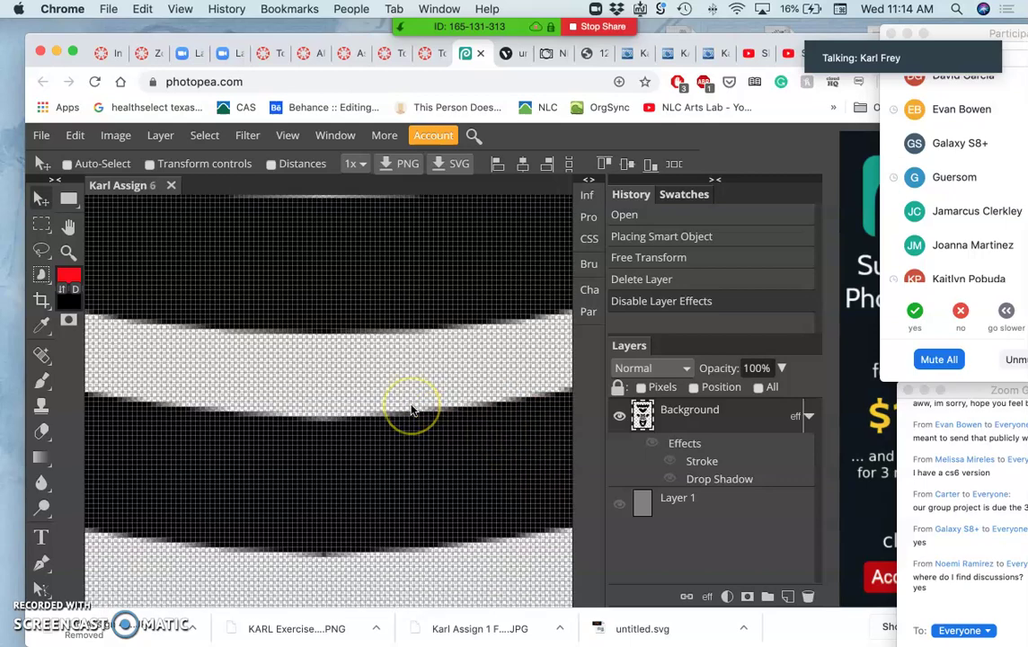
scroll(412, 409, up, 2)
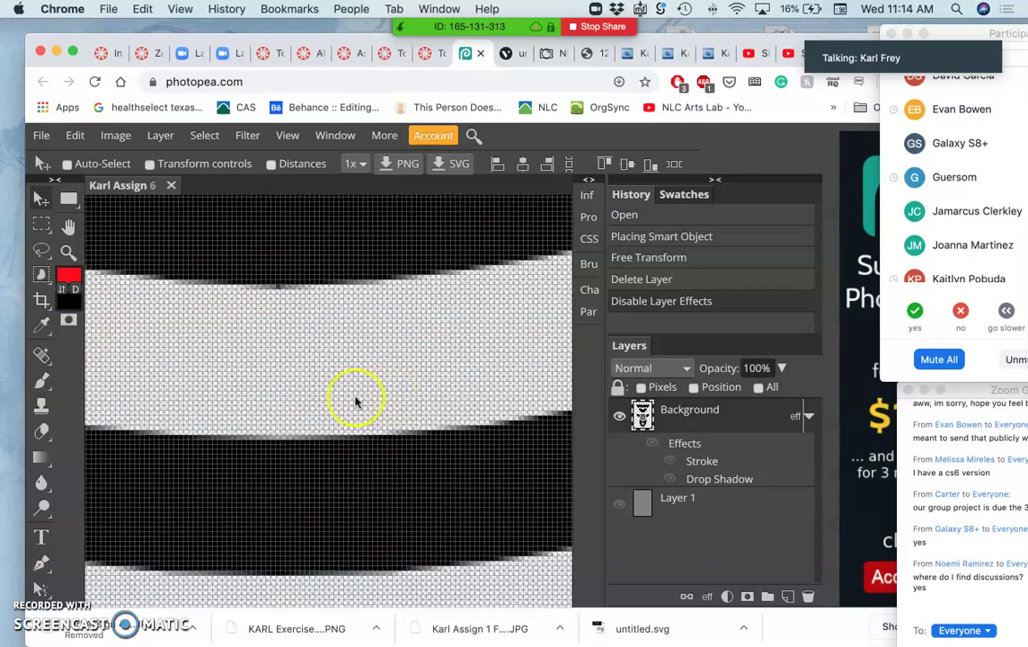
scroll(351, 444, up, 2)
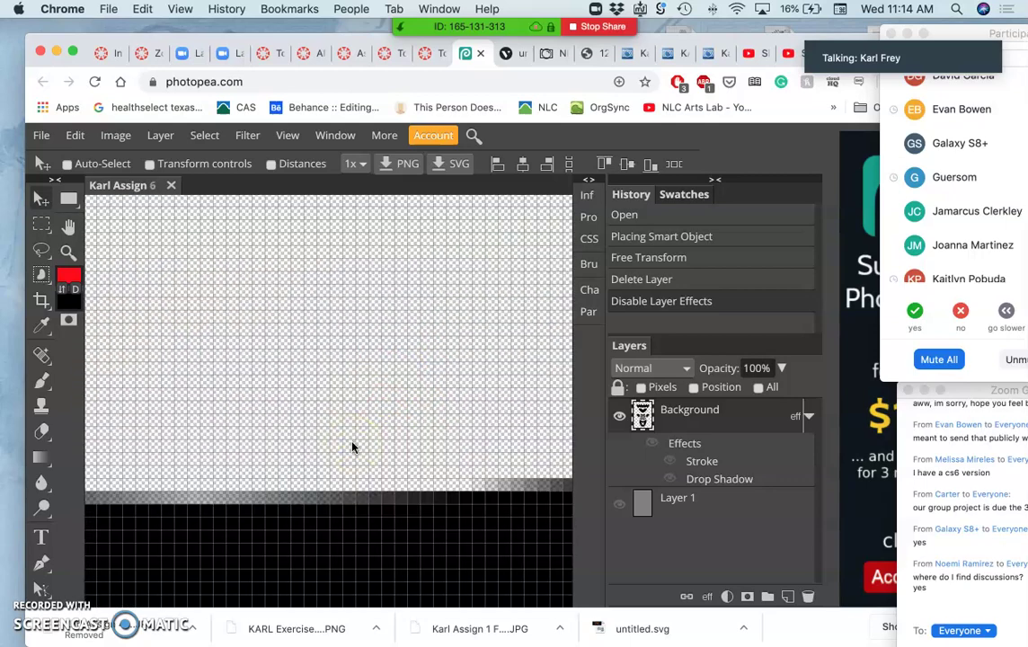
scroll(353, 447, down, 3)
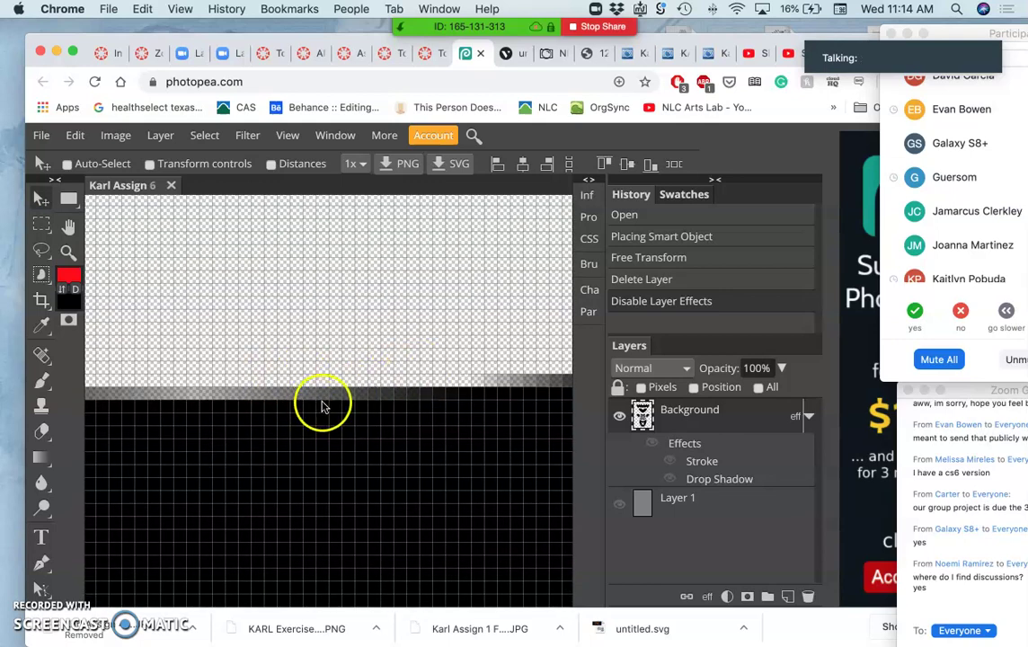
scroll(306, 401, down, 2)
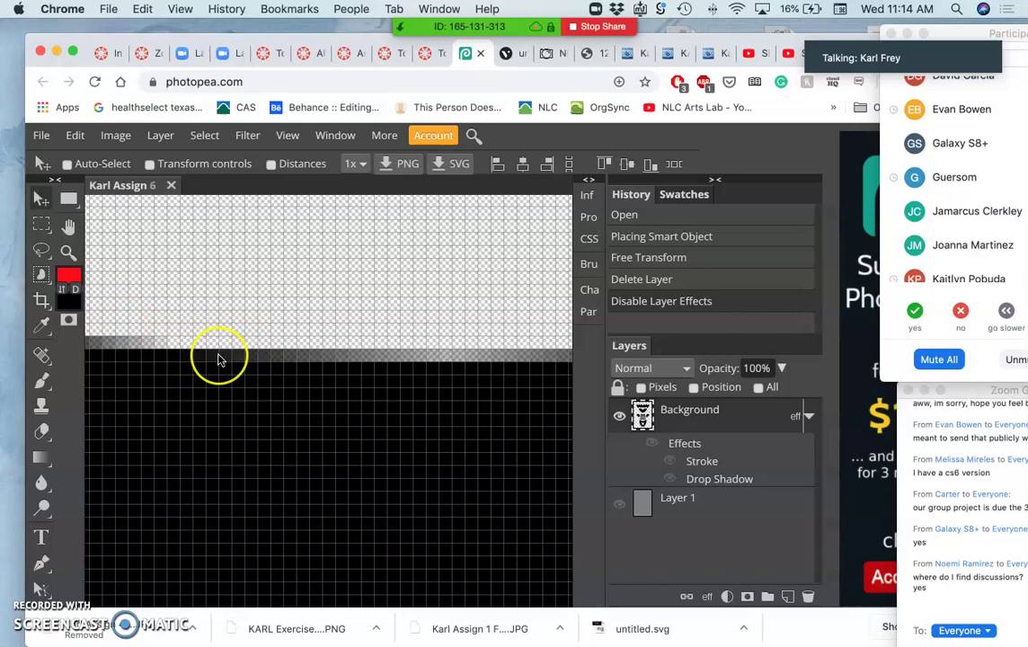
scroll(218, 359, down, 10)
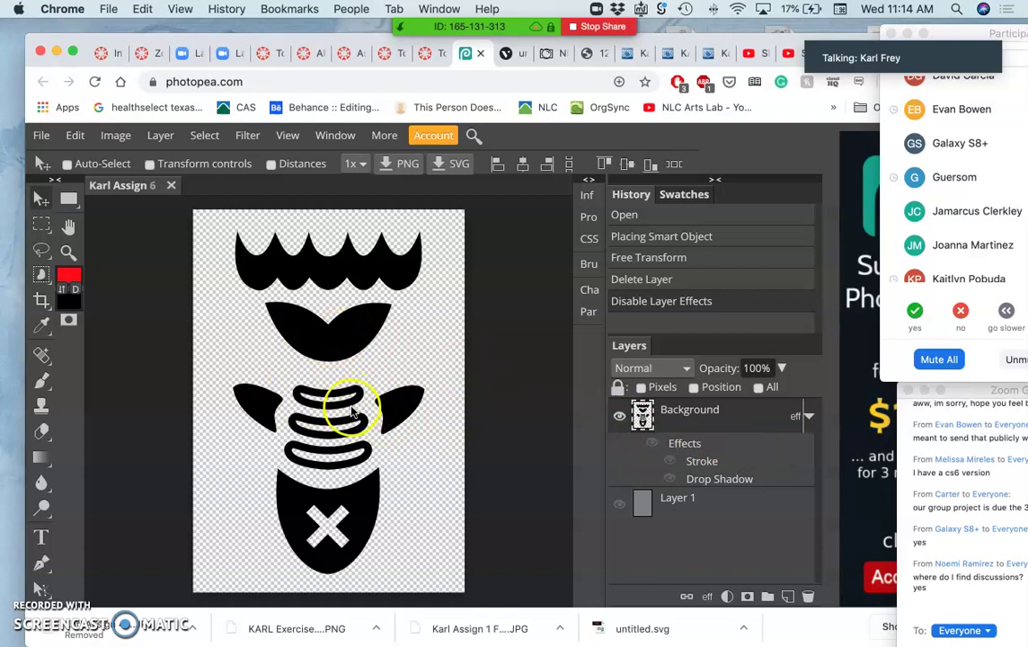
Switch the Background layer's effects back on, try an SVG export, then select Layer 1
click(651, 445)
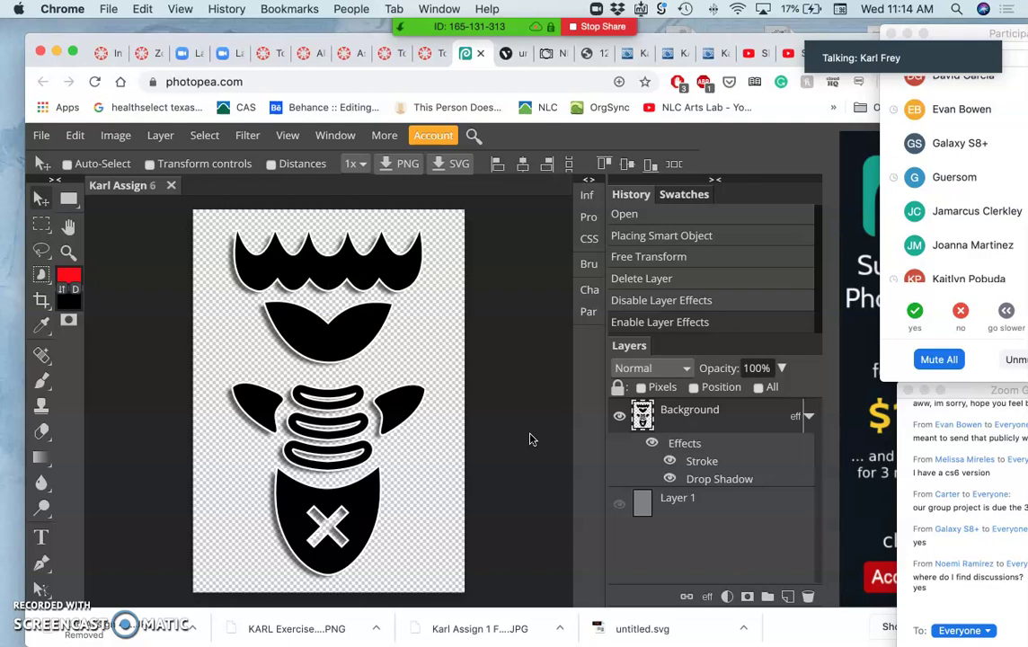
click(508, 334)
click(438, 163)
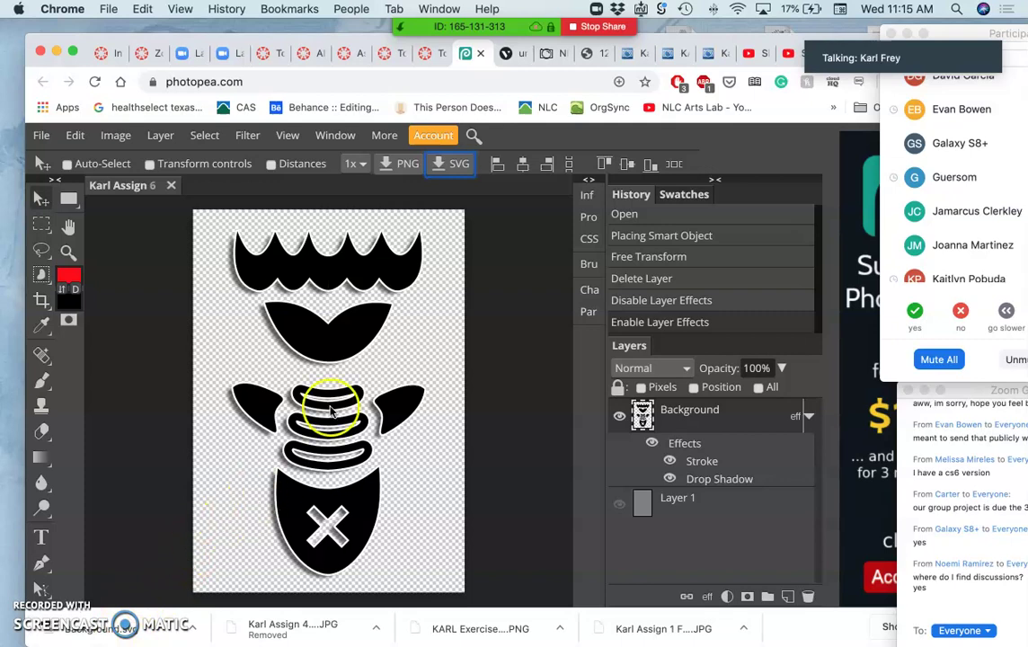
click(713, 511)
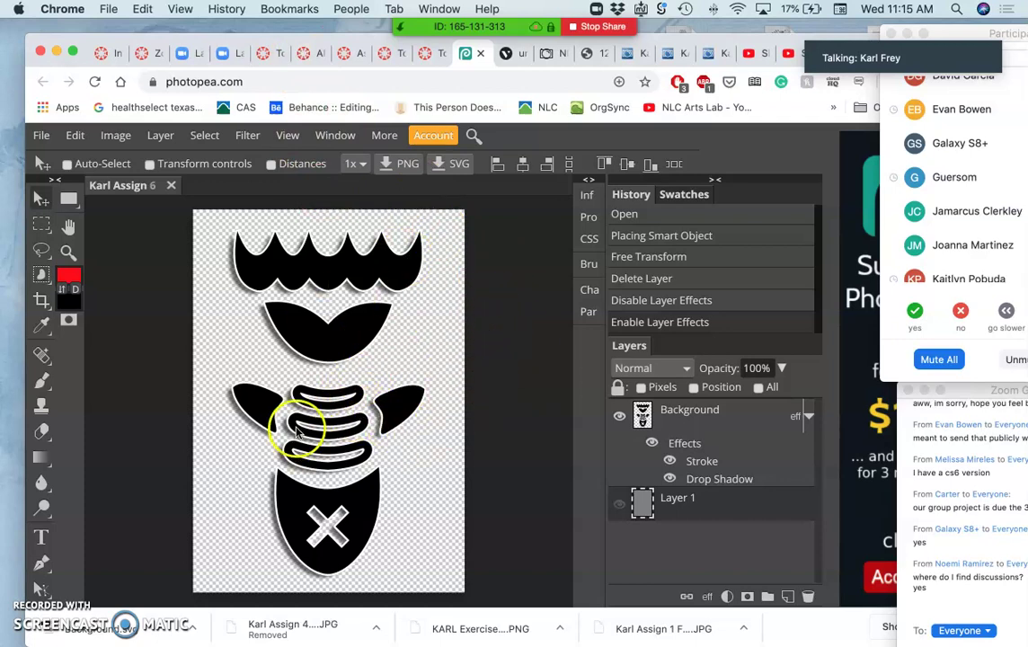
Minimize Photopea, close the meeting participants window and select the Karl Assign 6 EPS
click(56, 52)
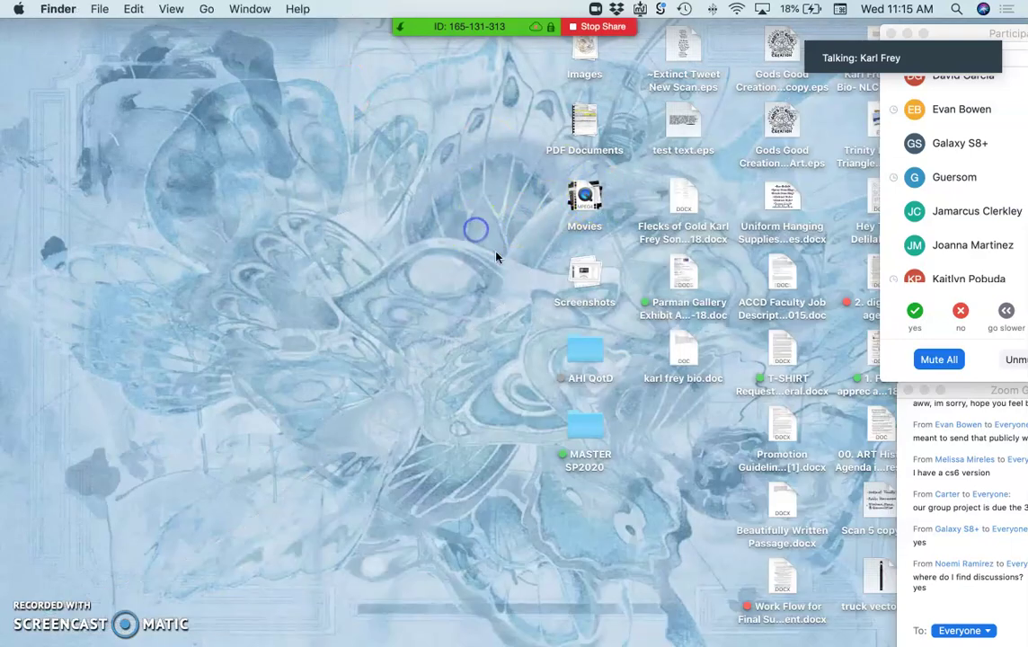
click(910, 32)
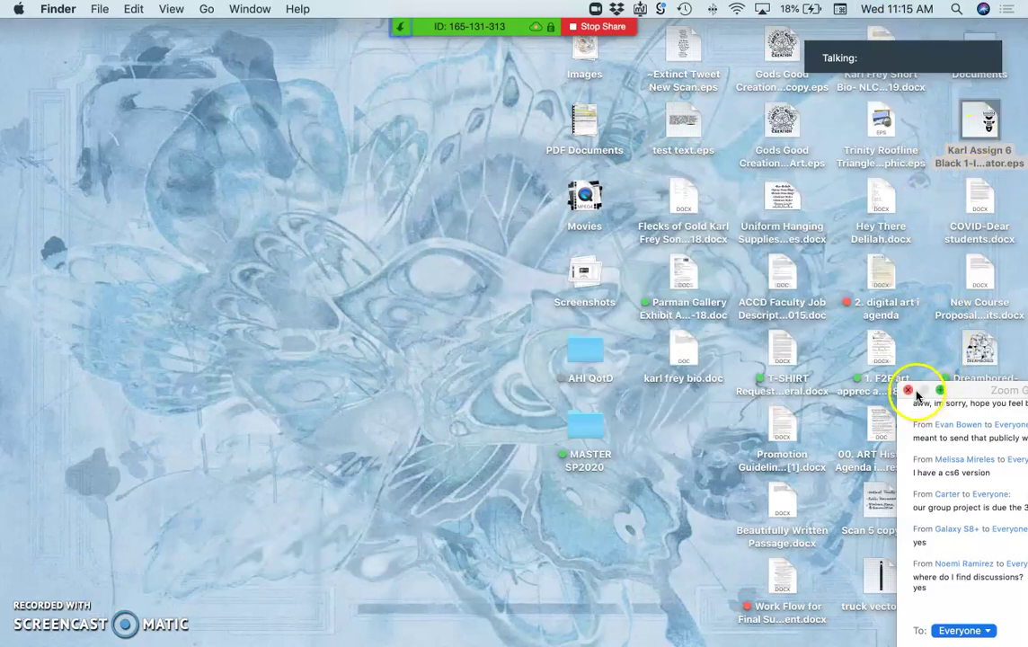
click(976, 122)
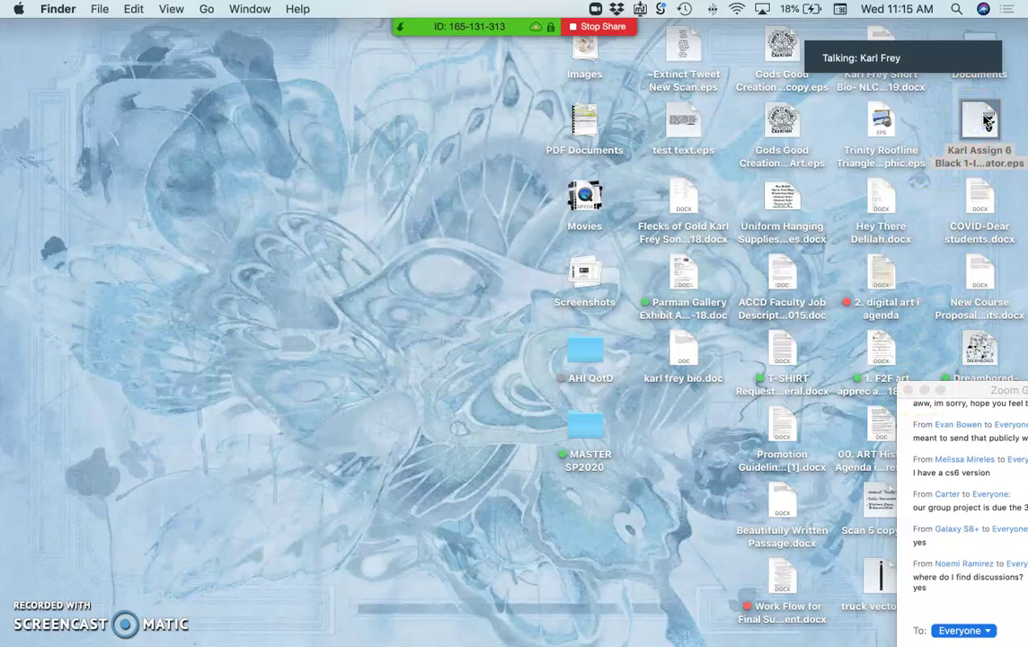
Show Dropbox's top recent file in Finder and move that folder window left
click(617, 8)
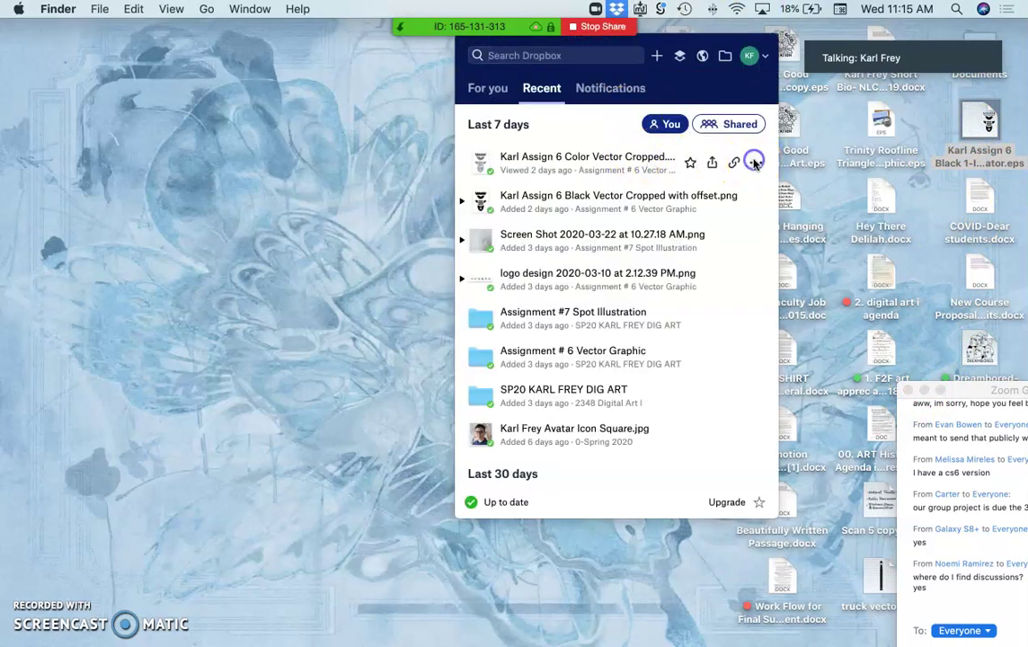
click(755, 163)
click(786, 311)
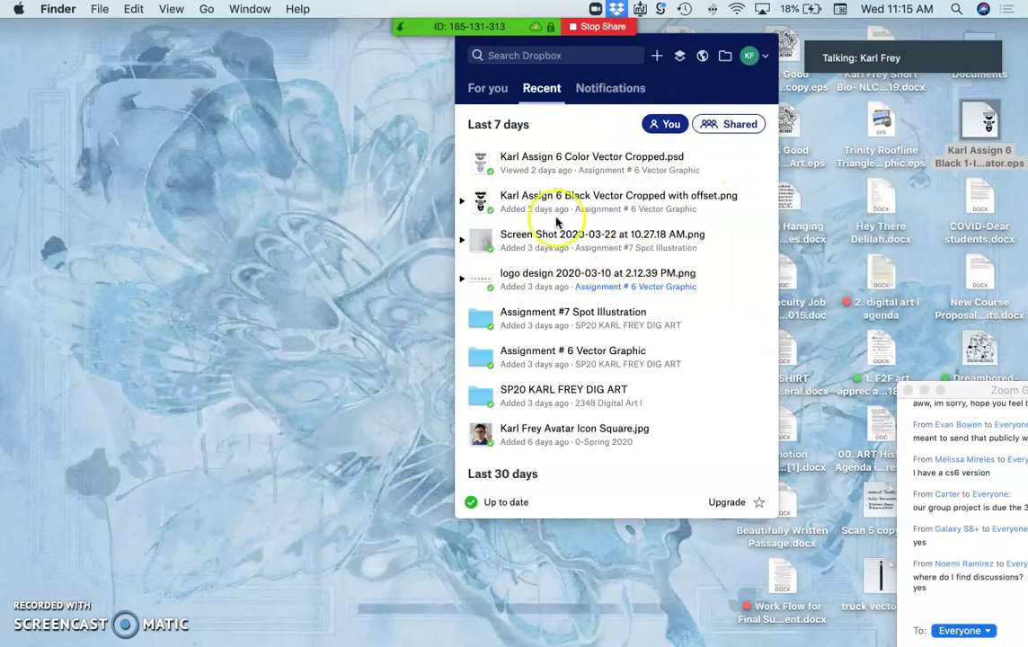
drag(351, 38, 142, 33)
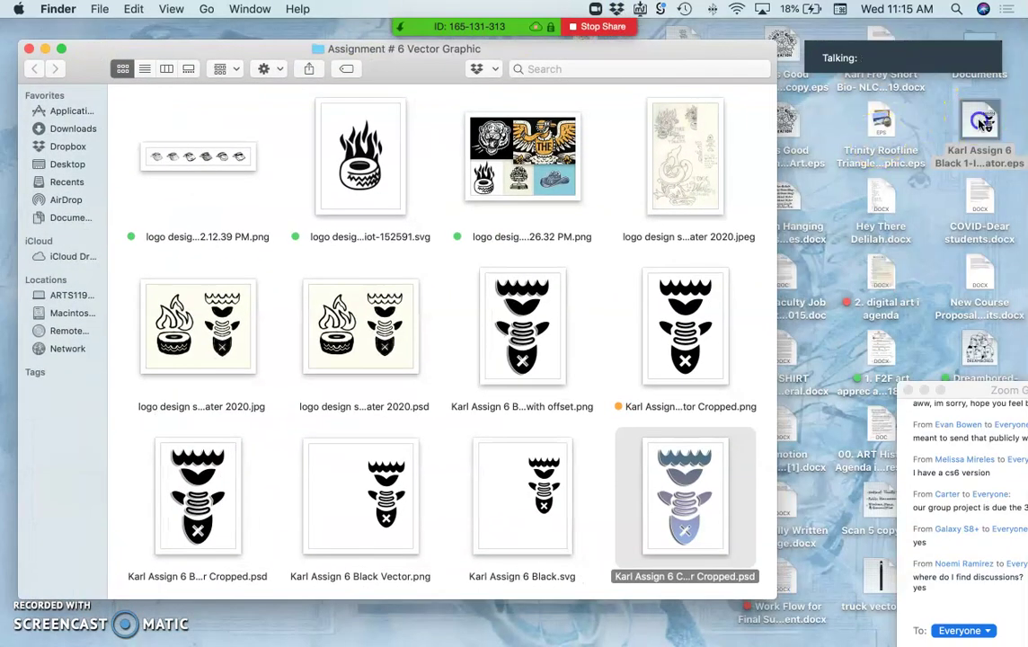
Drag Karl Assign 6 Black 1-Illustrator.eps into the assignment folder, then launch Photoshop from the Dock
drag(988, 124, 437, 270)
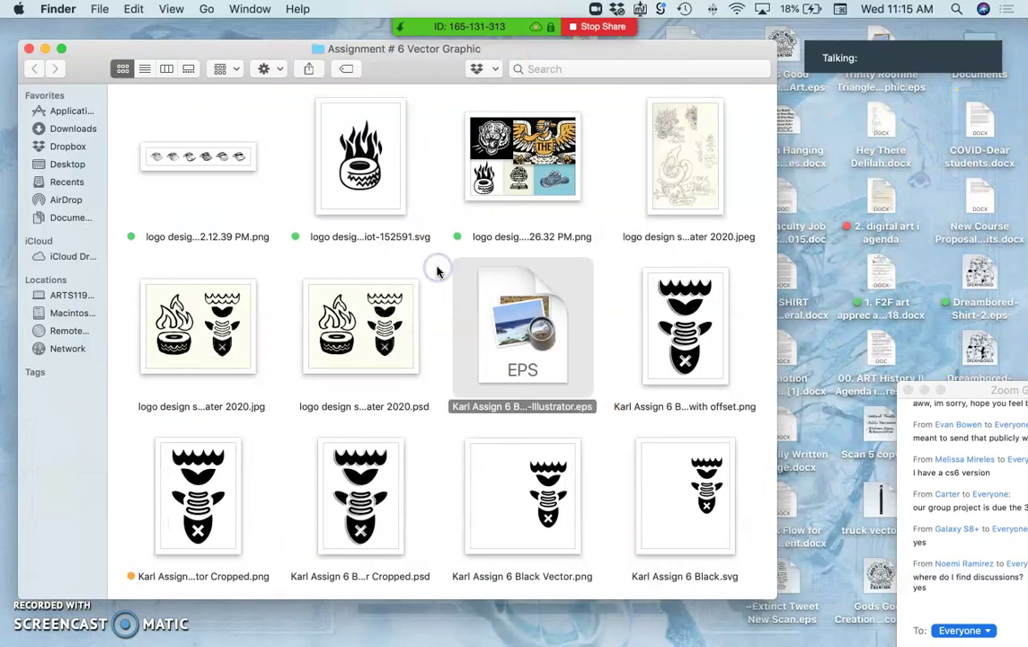
right_click(512, 361)
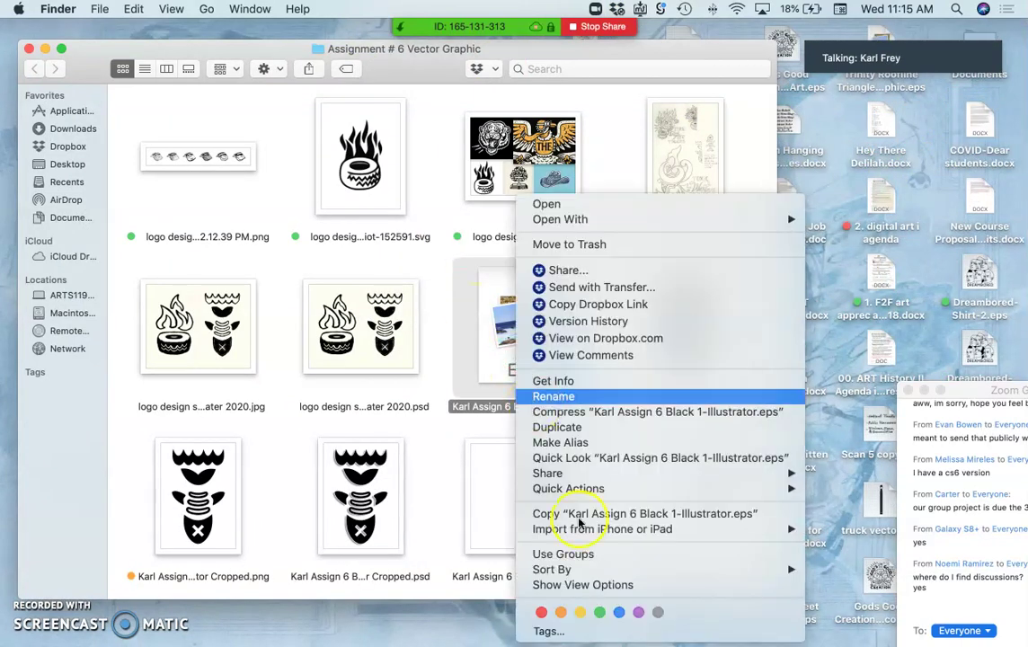
key(Escape)
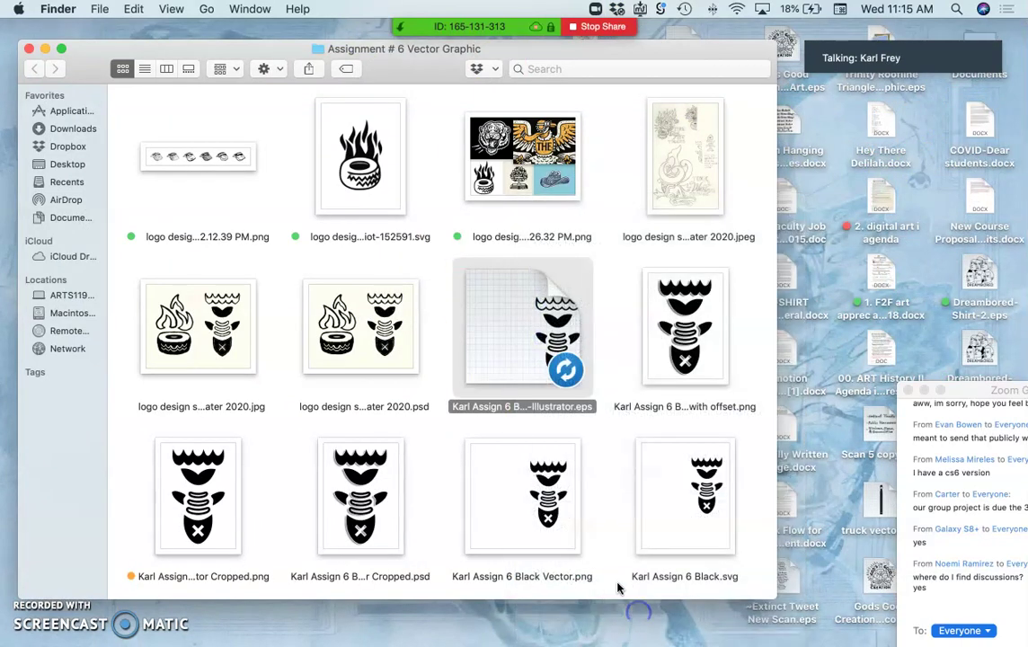
click(602, 369)
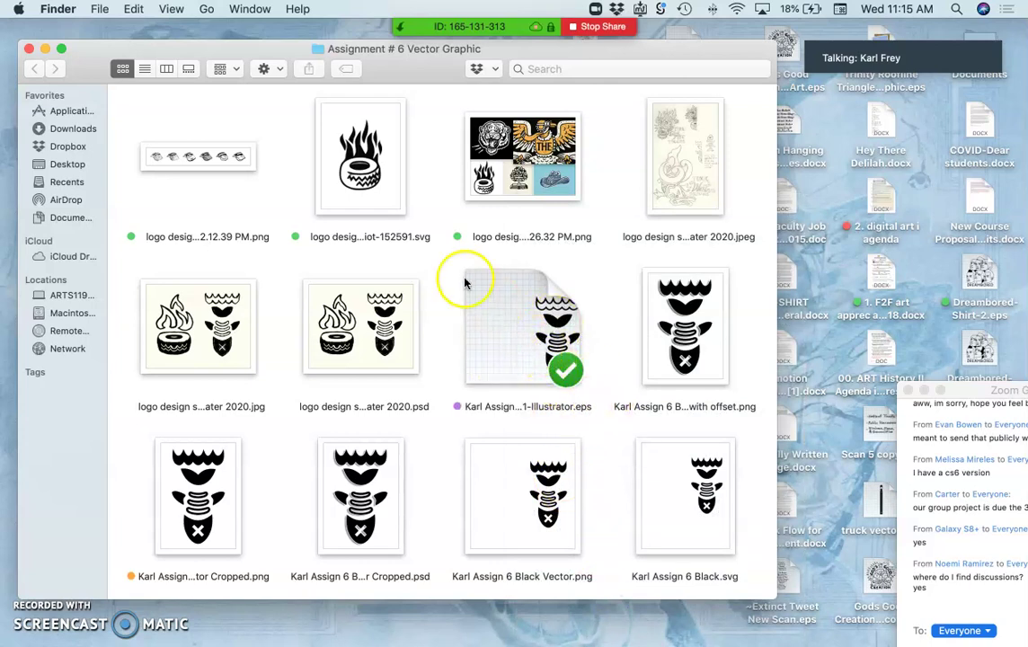
mouse_move(7, 296)
click(18, 192)
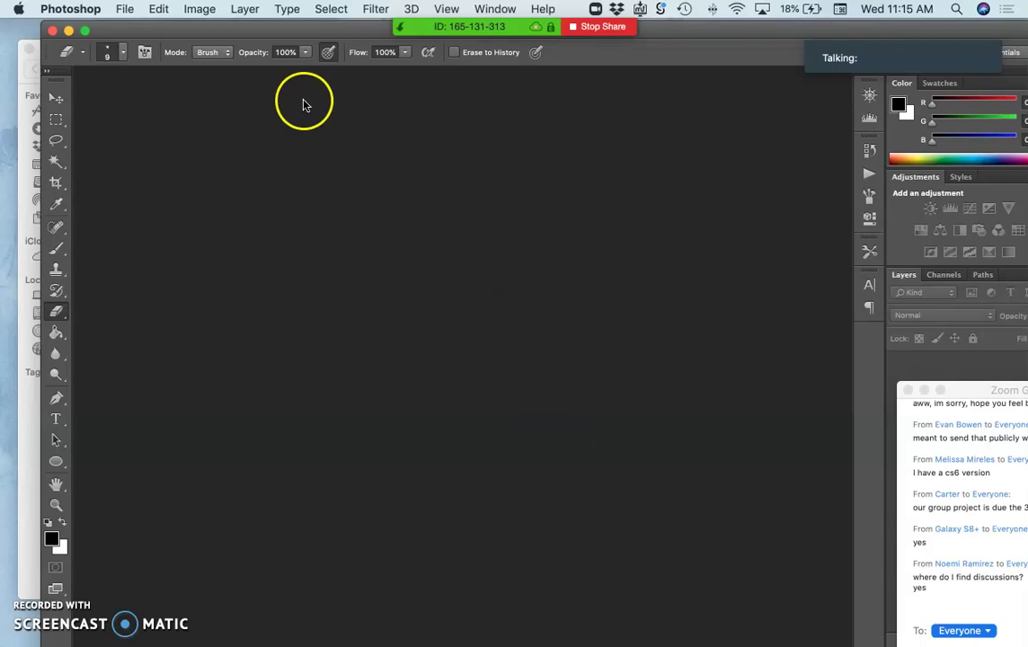
Reposition and resize the empty Photoshop window so the Finder folder of logo files shows beside it
drag(253, 30, 99, 40)
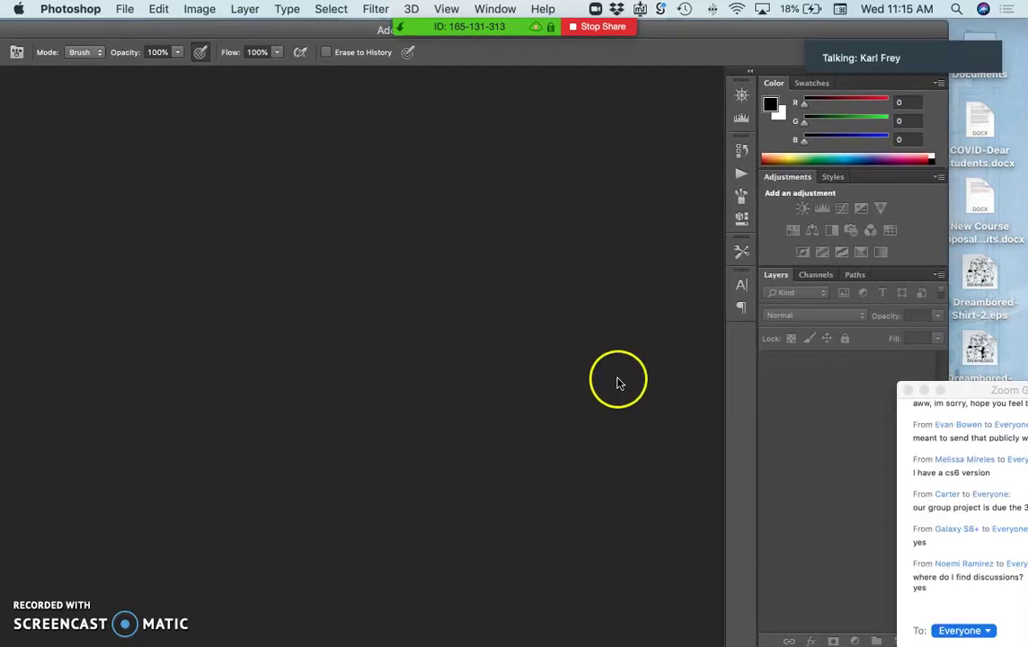
drag(718, 34, 629, 32)
drag(855, 629, 662, 605)
double_click(328, 34)
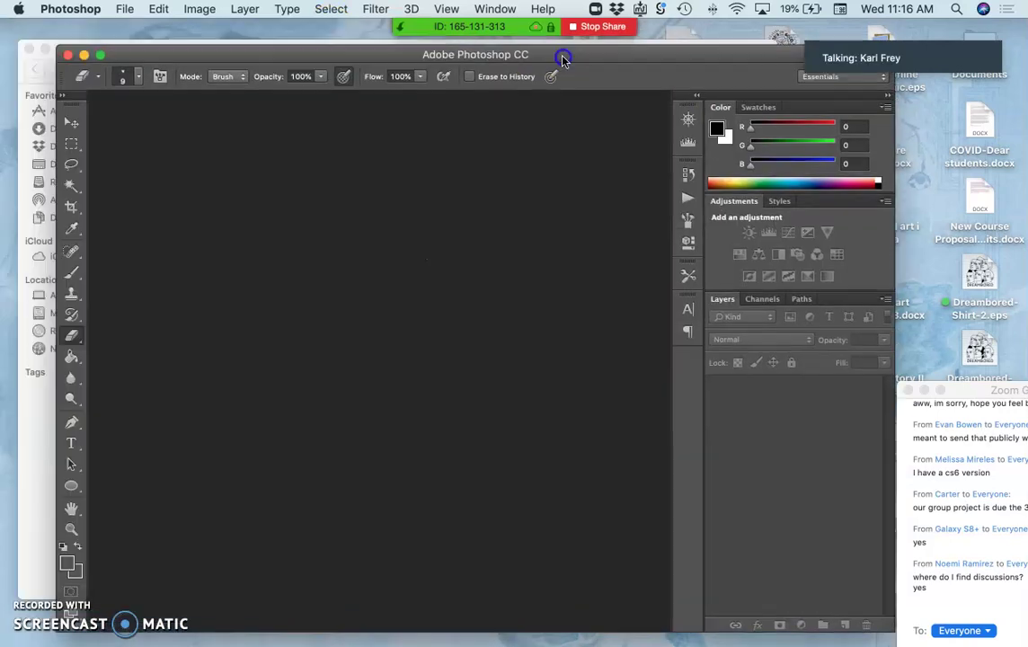
drag(559, 57, 589, 45)
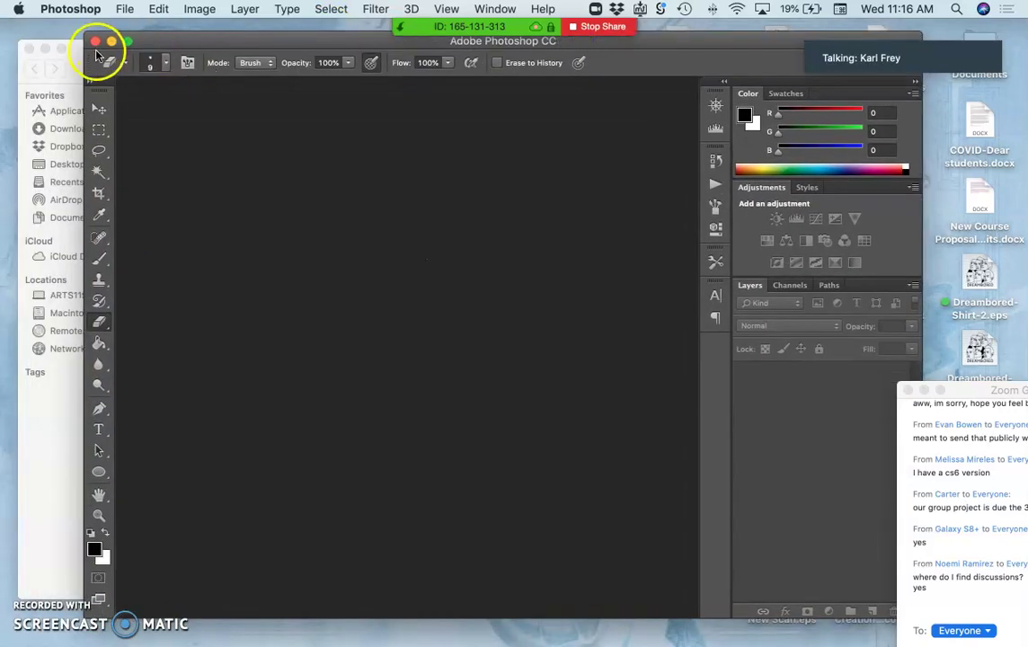
click(77, 59)
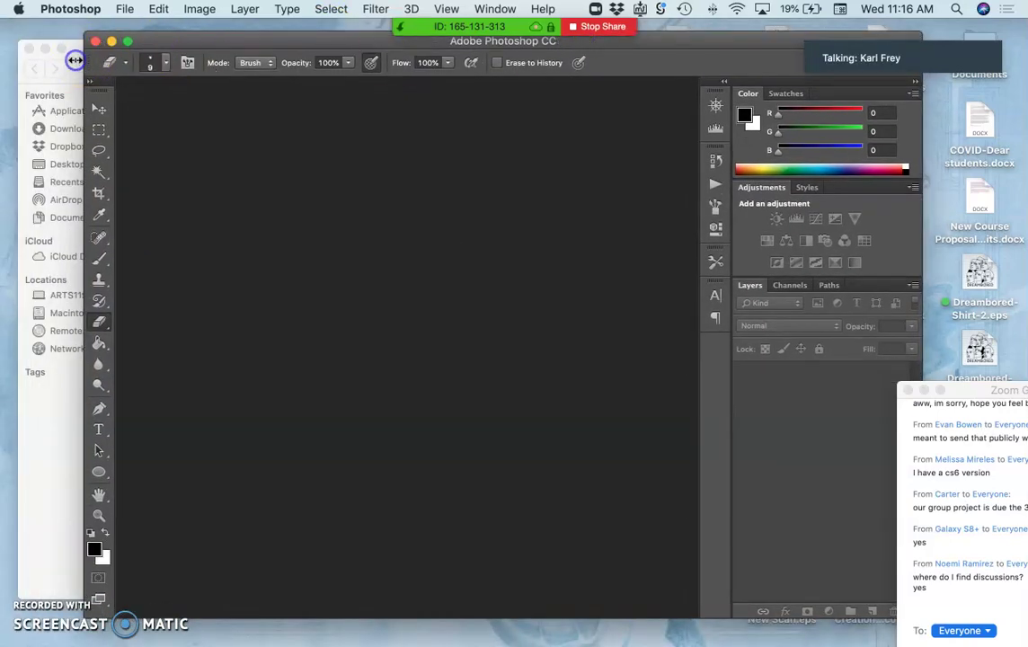
drag(153, 41, 274, 38)
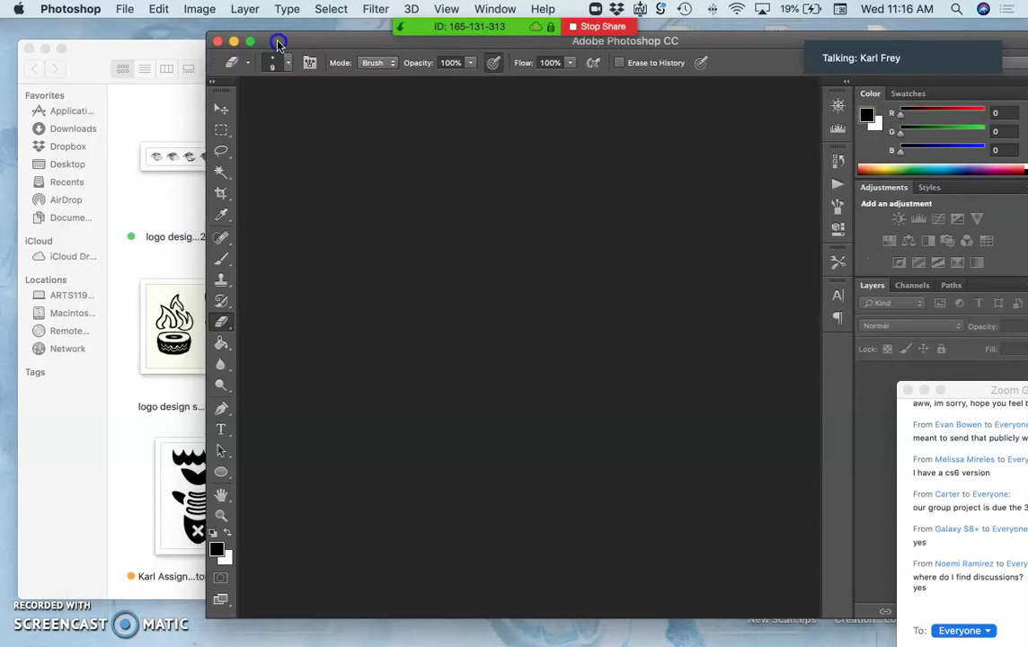
Open Karl Assign 6 Black 1-Illustrator.eps with Adobe Photoshop CC from its Finder context menu
click(168, 55)
right_click(544, 350)
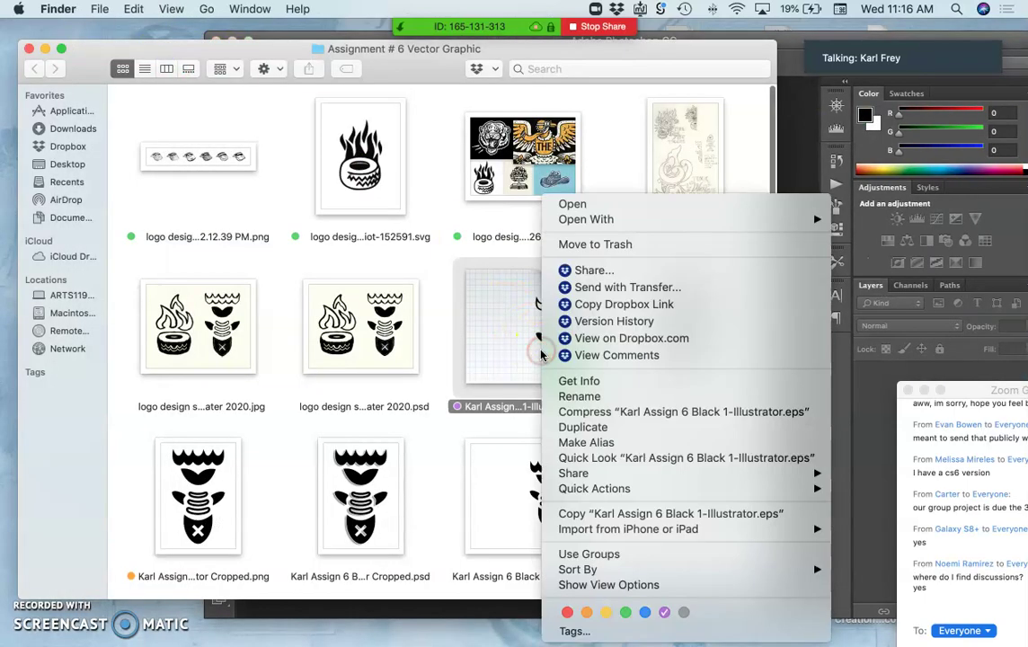
mouse_move(588, 224)
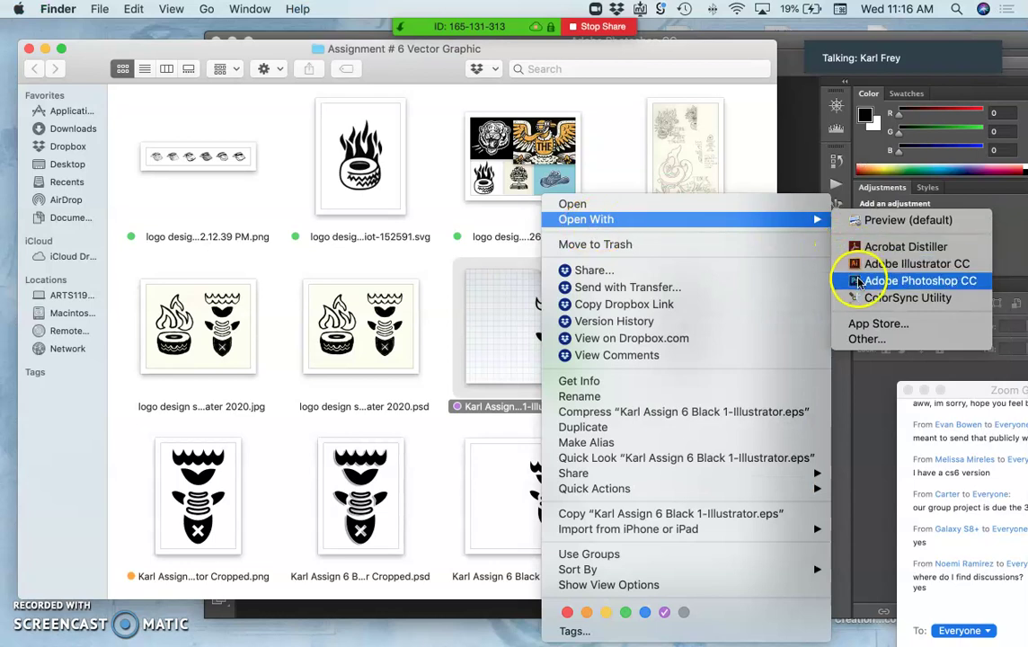
click(857, 281)
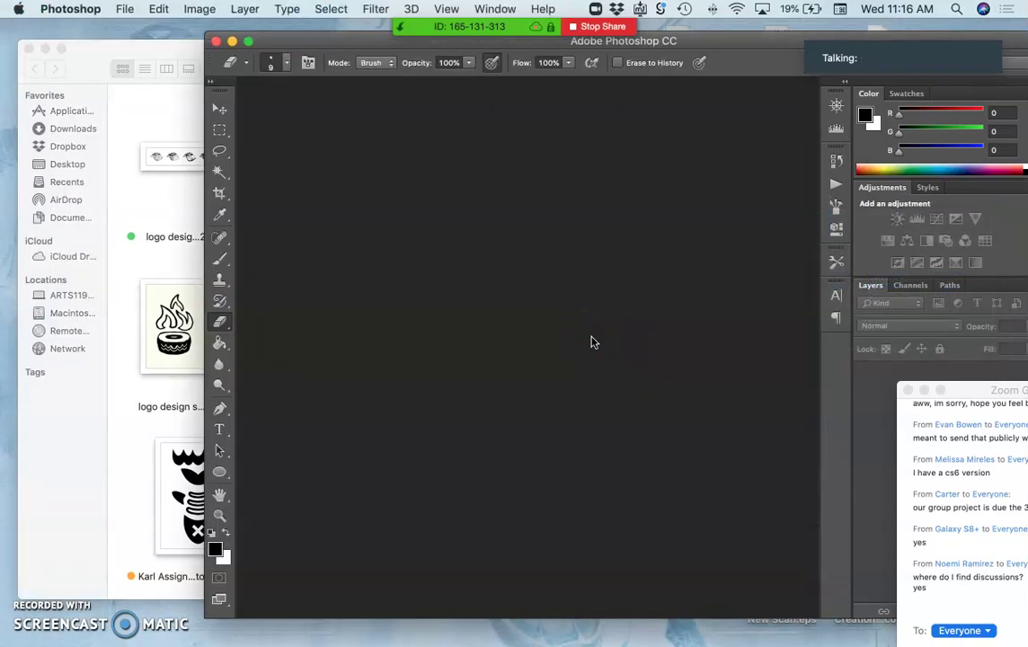
click(544, 237)
click(525, 236)
Rasterize the 8.193 × 7.113 in EPS at 72 pixels/inch in RGB Color instead of CMYK
click(454, 276)
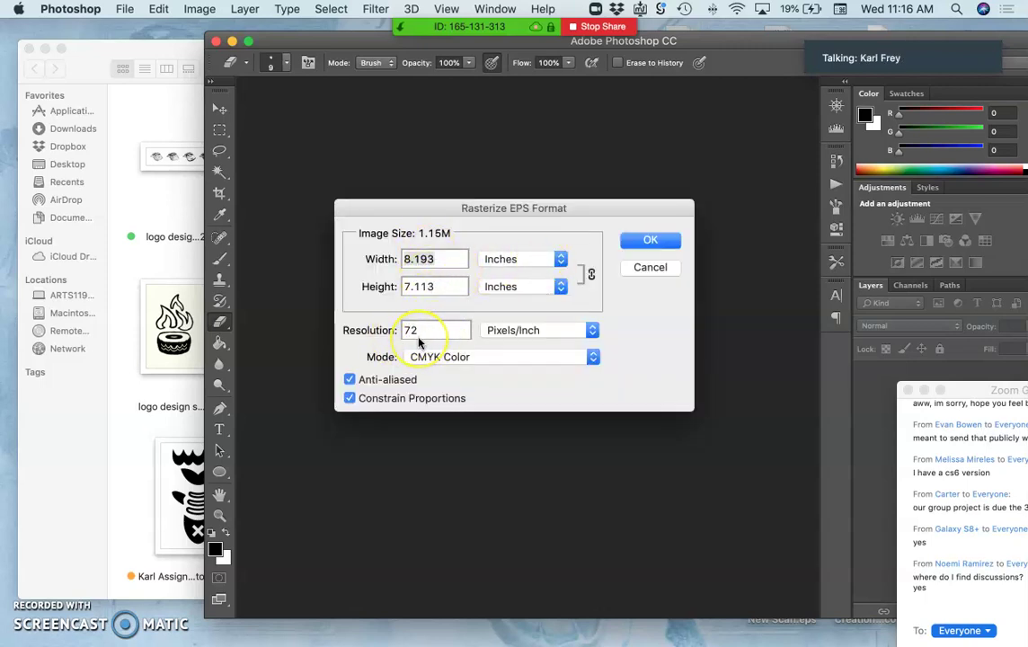
click(440, 359)
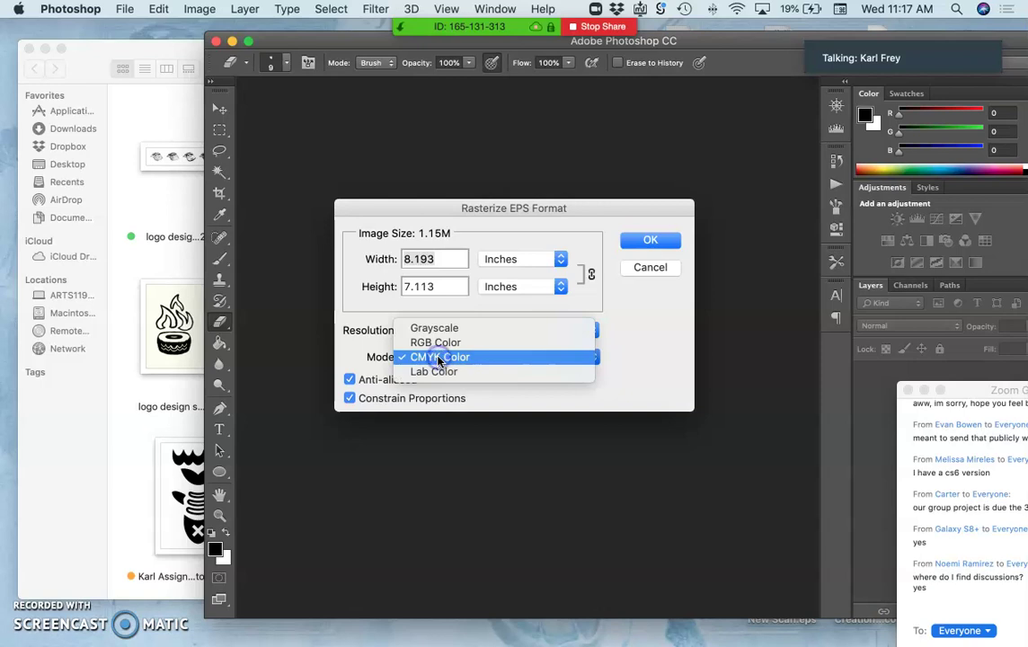
click(436, 343)
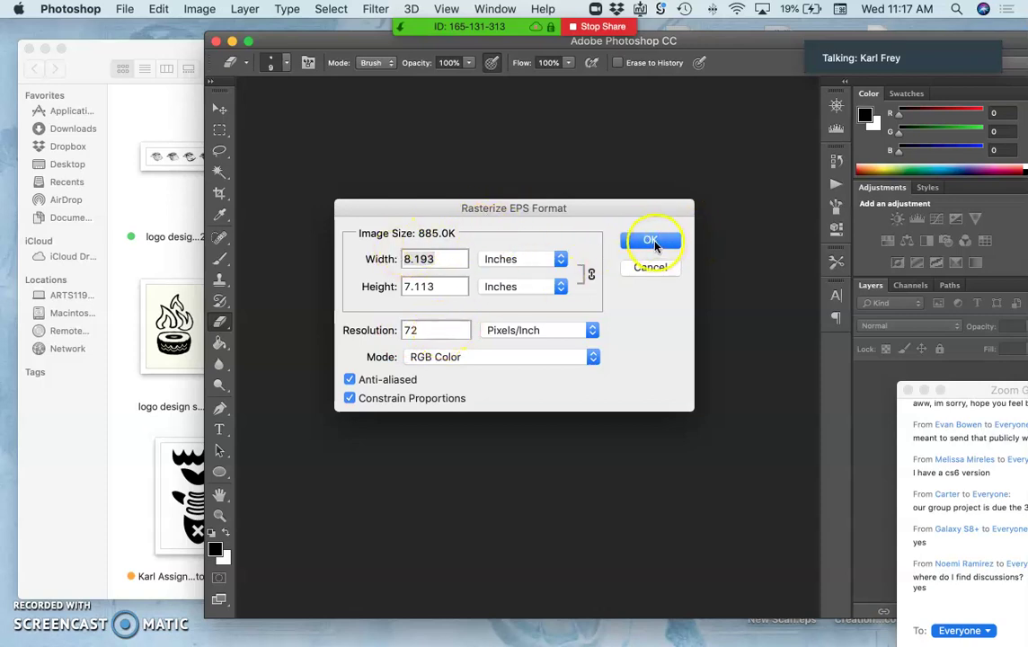
click(653, 243)
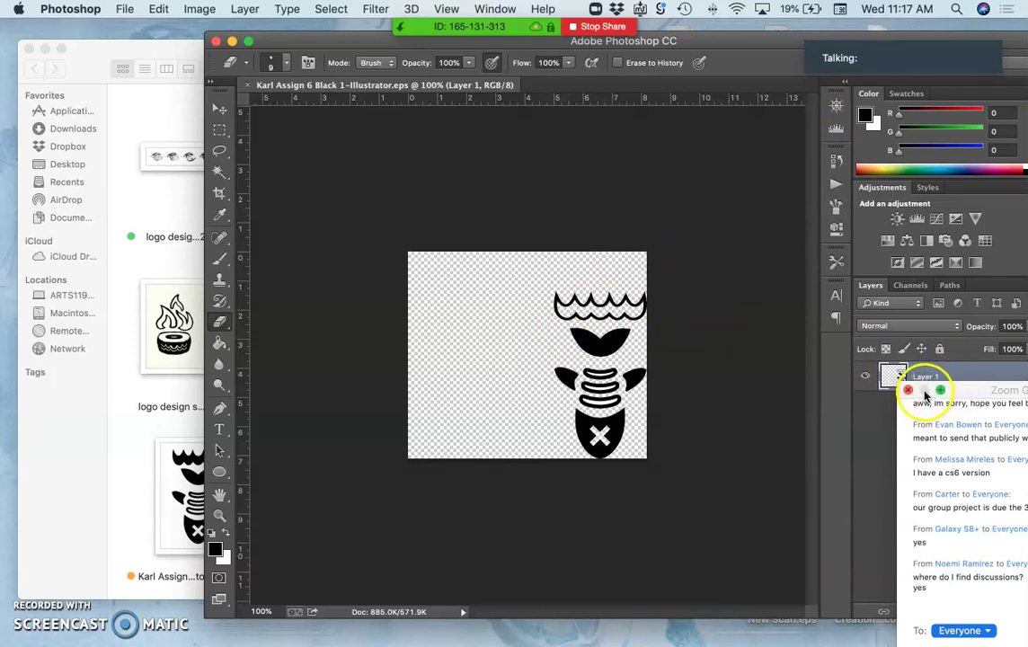
Zoom in with Cmd+ to inspect the logo's pixel edges, then zoom back out
drag(948, 389, 1010, 382)
drag(723, 45, 608, 43)
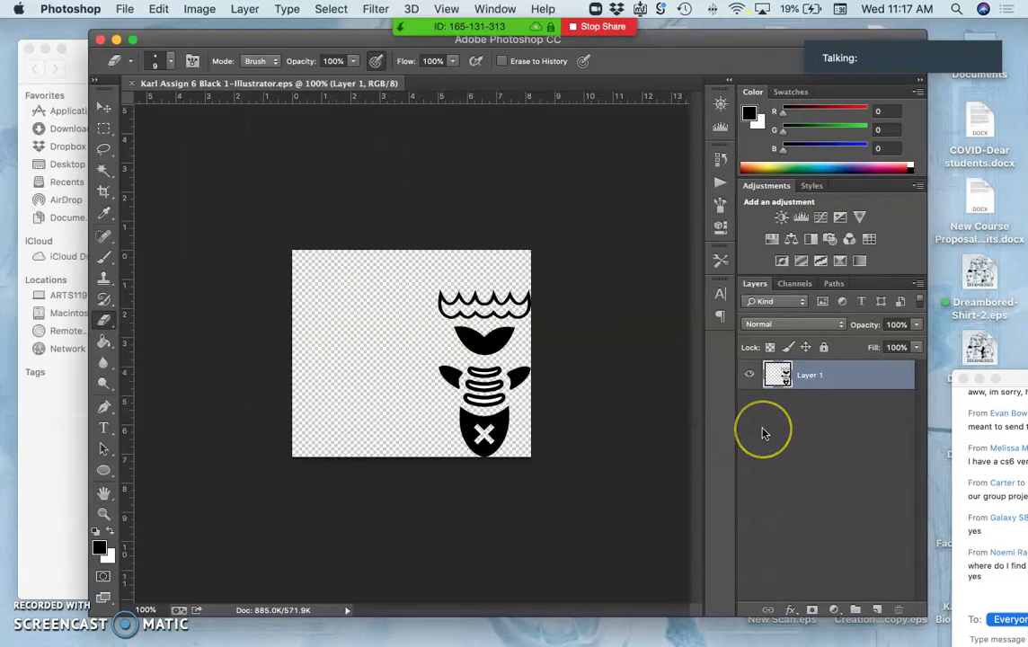
key(super+equal)
key(super+equal)
key(super+equal)
key(super+equal)
key(super+equal)
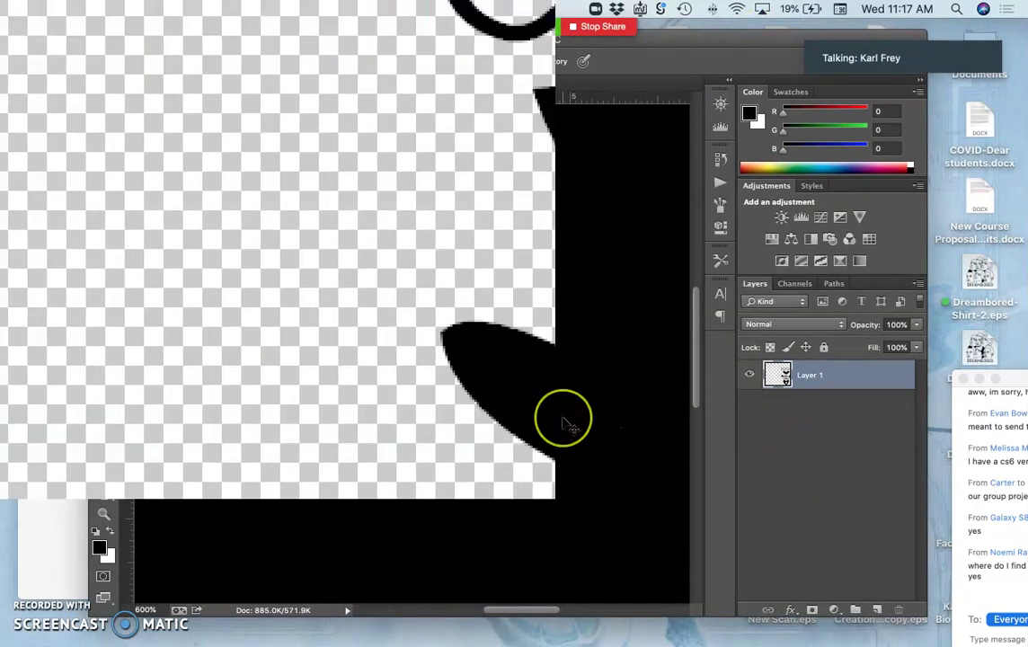
key(super+equal)
key(super+equal)
key(super+equal)
key(super+equal)
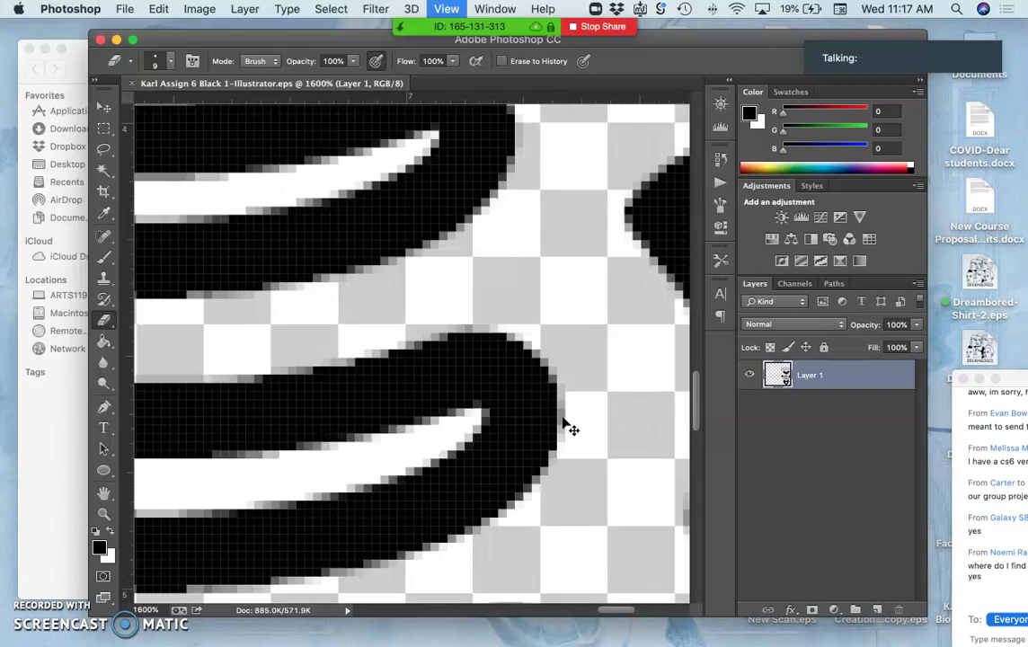
key(super+minus)
key(super+minus)
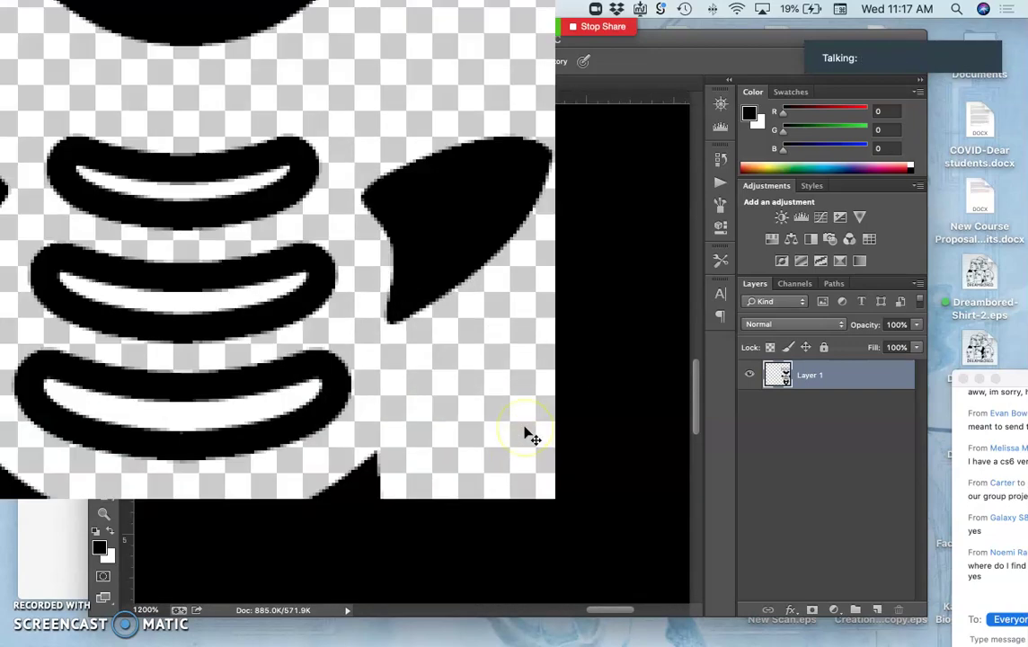
key(super+minus)
key(super+minus)
key(super+minus)
key(super+minus)
key(super+minus)
key(super+minus)
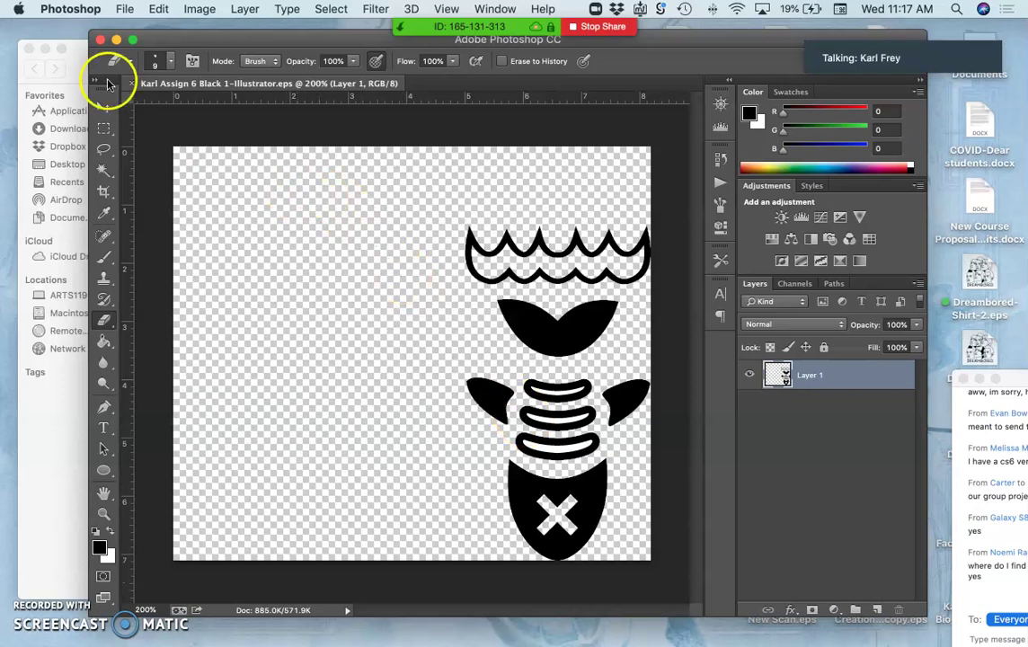
Close the fish logo document without saving and choose File > New
click(132, 83)
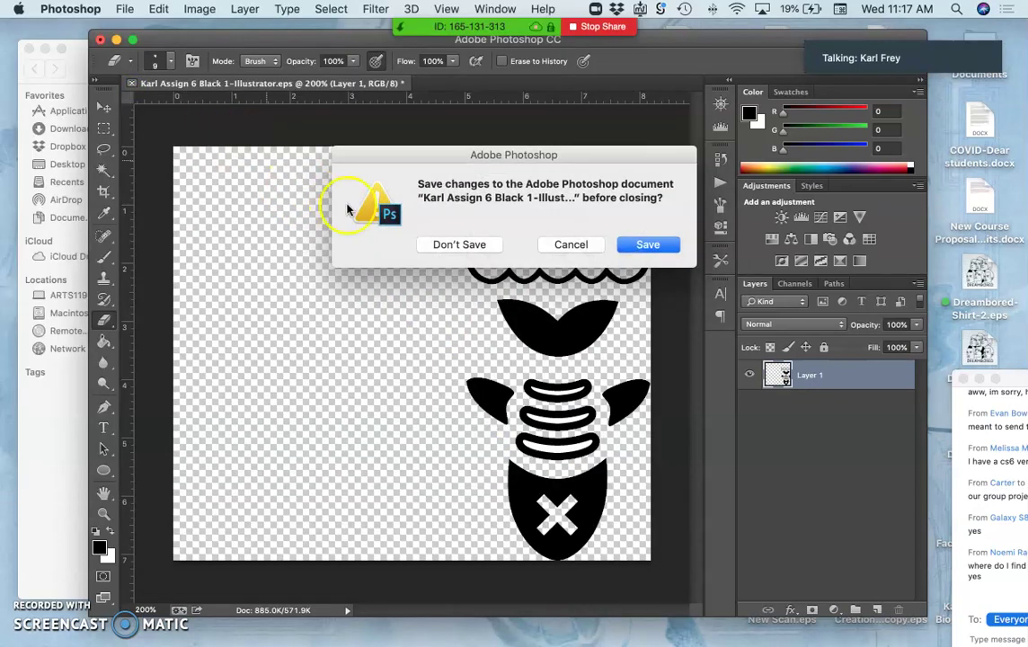
click(441, 244)
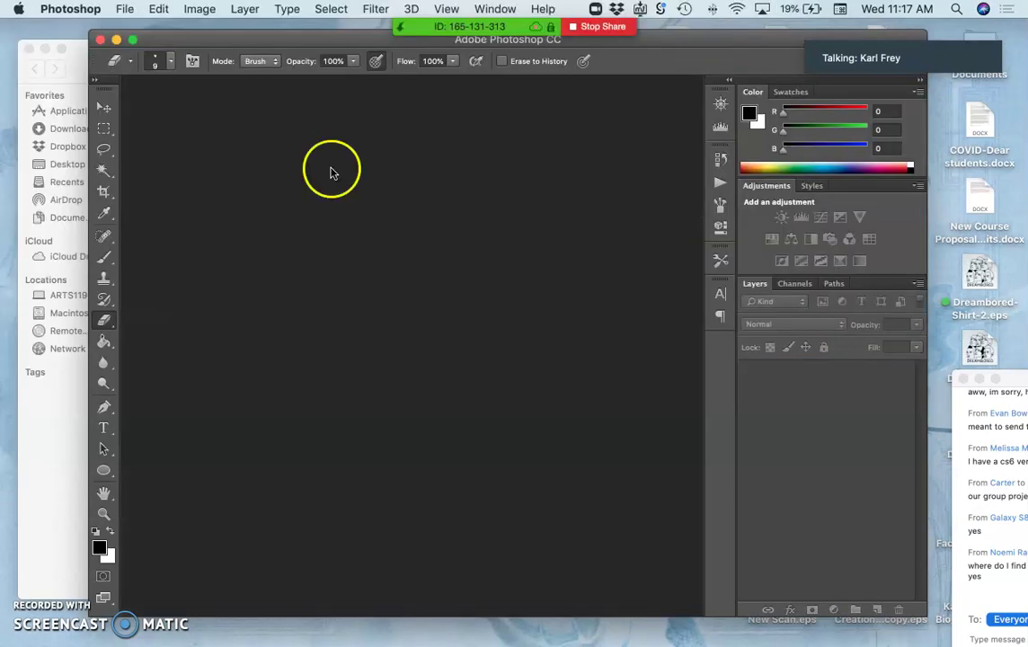
click(124, 8)
Name the new document 'Karl Black Vector Shape 1 test' and switch its units to inches
click(130, 28)
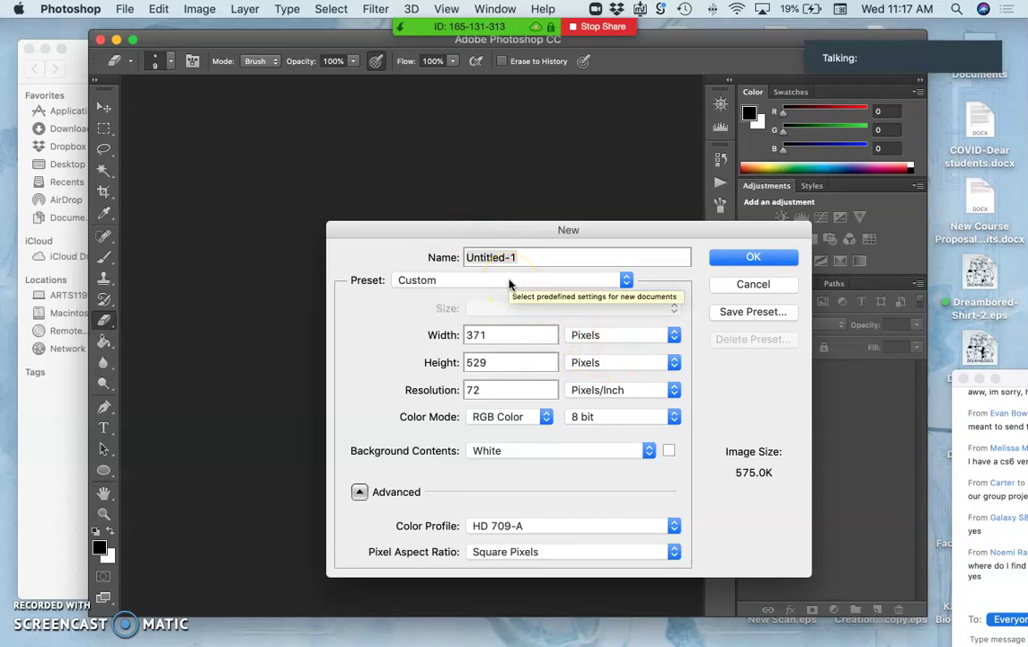
text(Karl Black Vector Shape 1 test)
drag(671, 232, 569, 168)
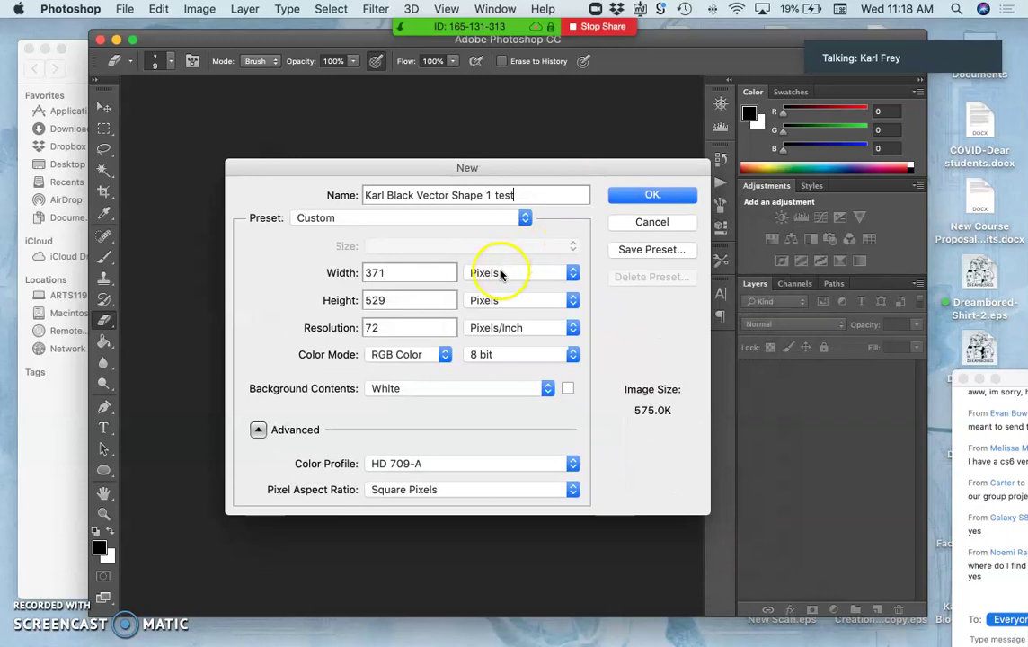
click(501, 274)
click(495, 287)
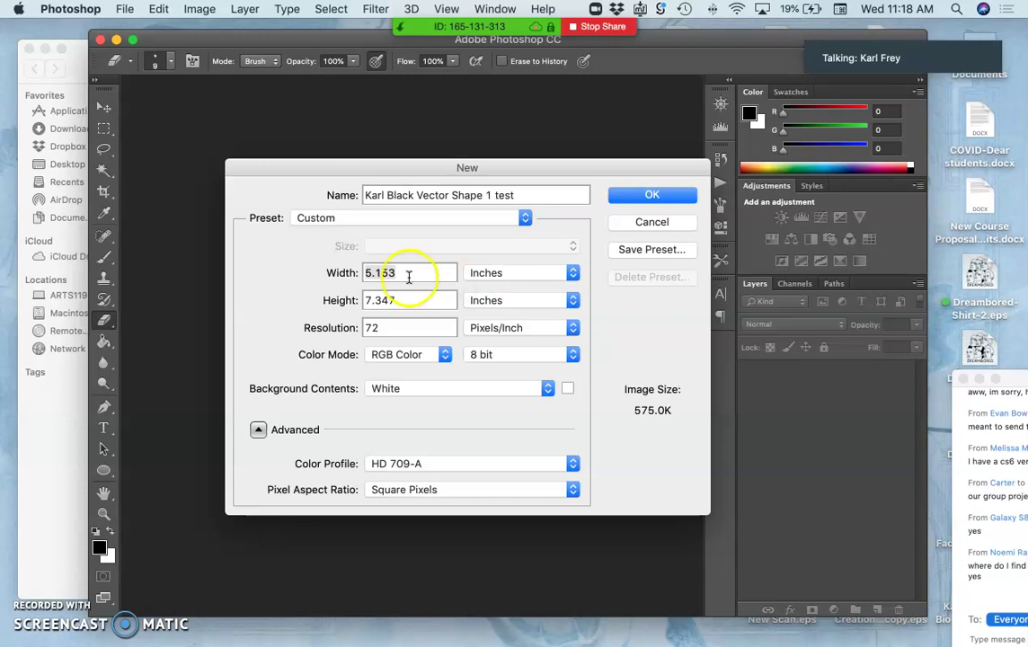
Set width 8, height 10 inches and resolution 350 pixels/inch, then create the document
drag(408, 273, 369, 276)
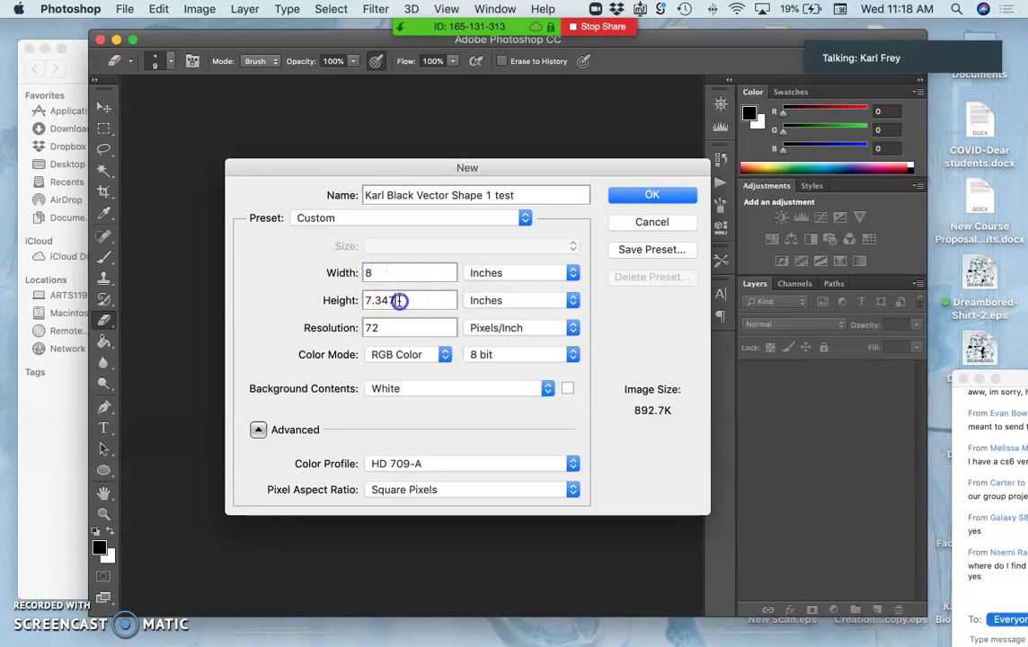
text(10)
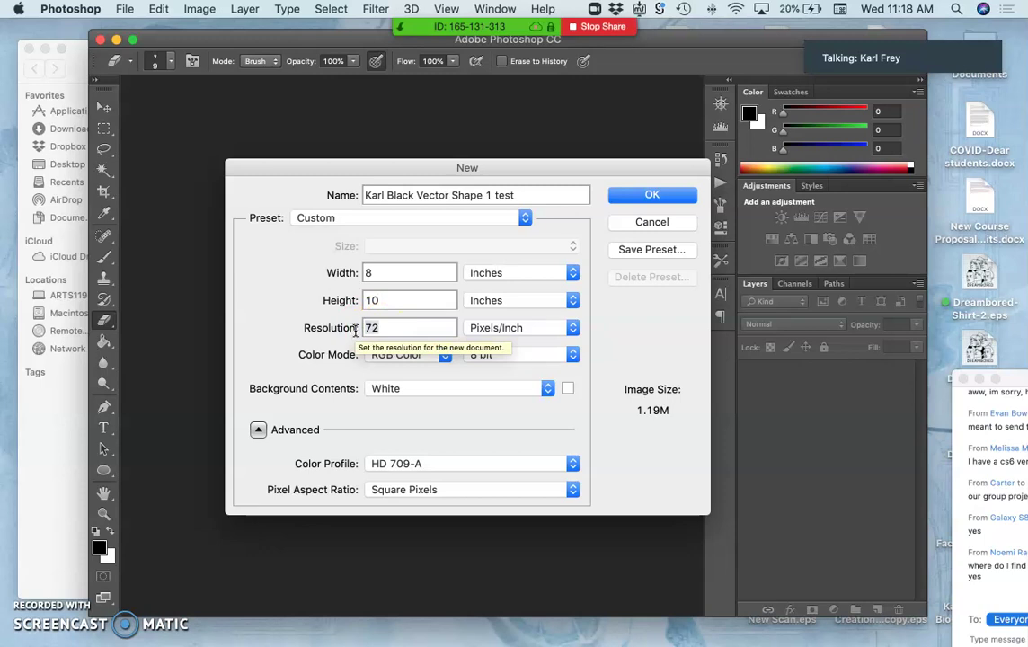
click(422, 303)
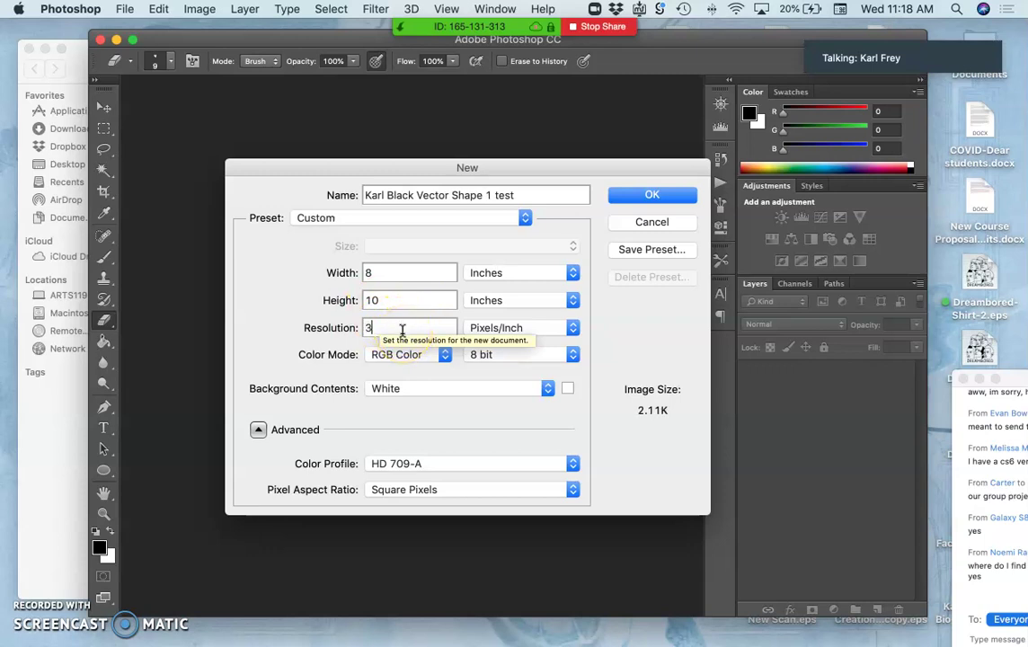
click(453, 330)
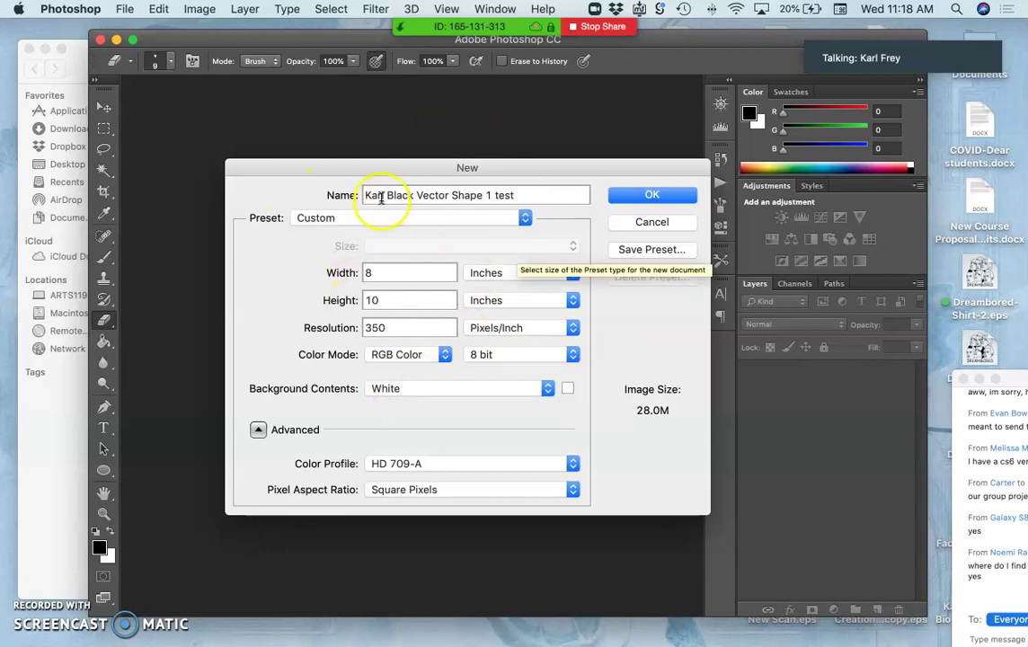
click(642, 198)
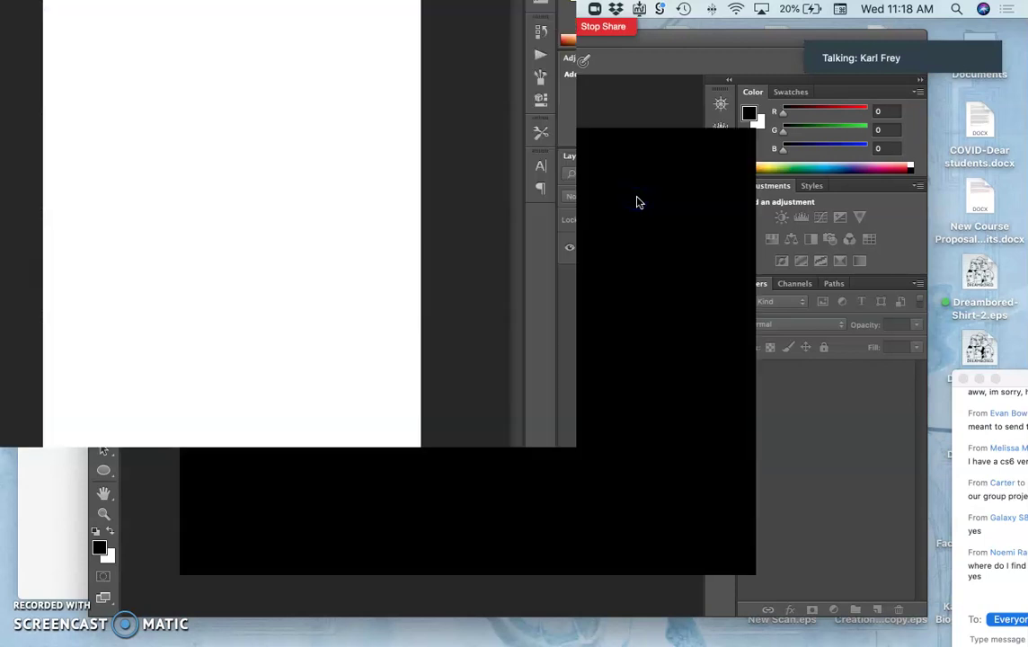
Place the fish logo EPS from the folder window into the new test document
mouse_move(518, 198)
mouse_down()
mouse_move(538, 223)
mouse_move(467, 263)
mouse_move(540, 260)
mouse_move(627, 282)
mouse_move(552, 253)
mouse_move(629, 224)
mouse_move(585, 221)
mouse_move(820, 388)
mouse_up()
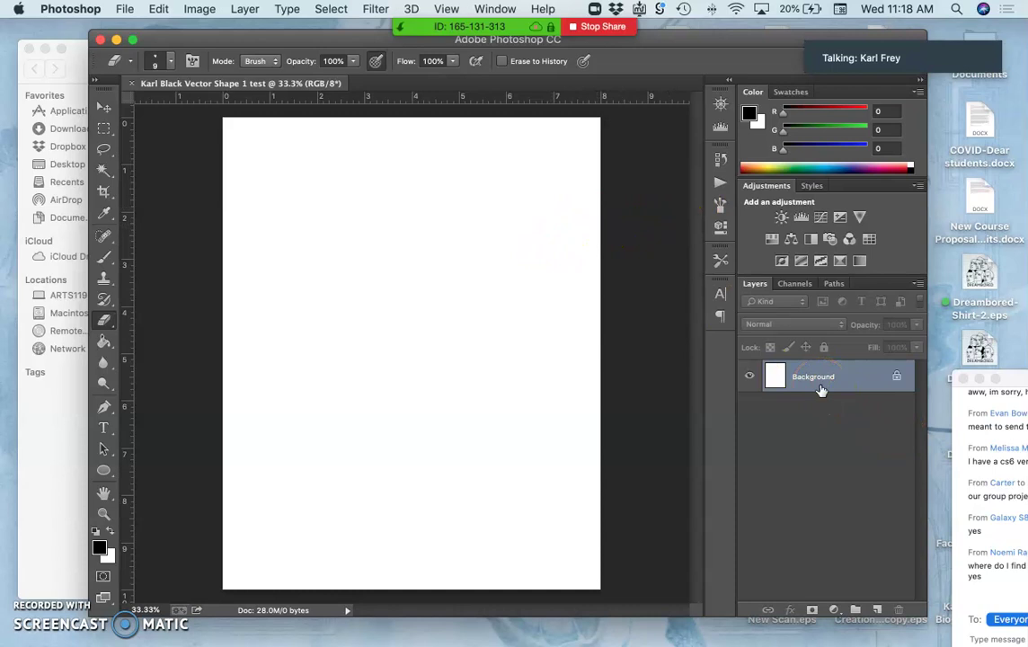
click(69, 436)
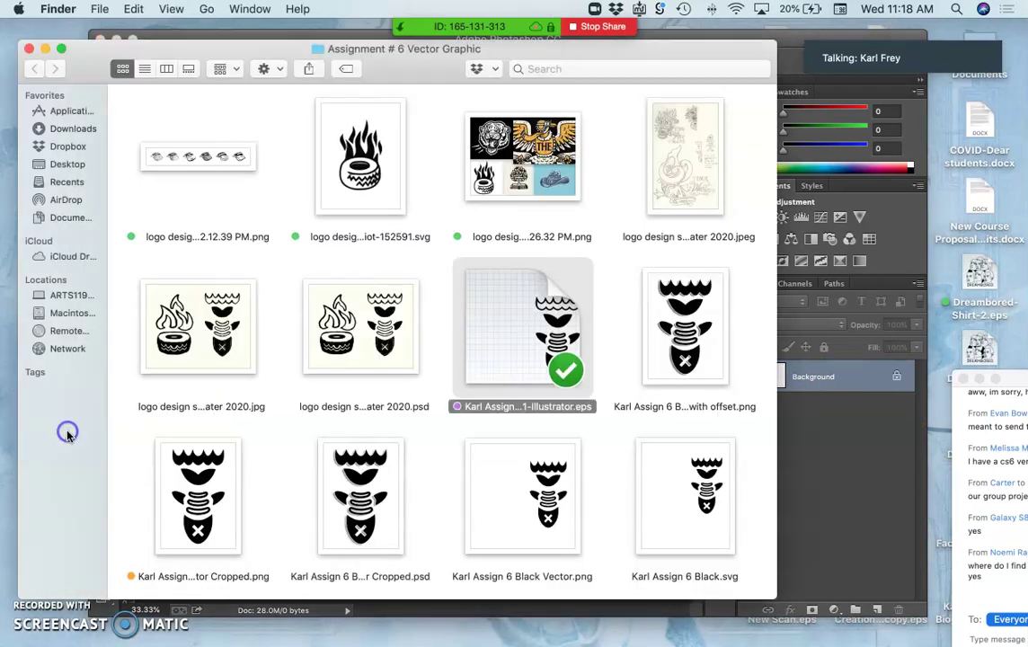
drag(422, 72, 141, 335)
drag(227, 590, 396, 244)
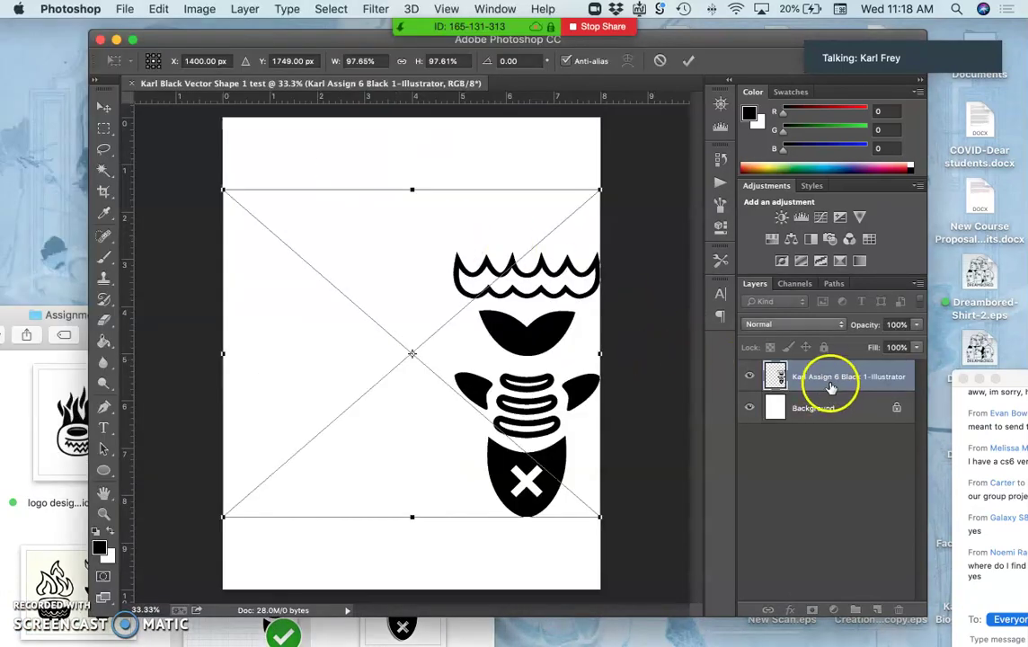
Move the fish to the upper left, scale it to about 152%, and commit the transform at 25% zoom
drag(532, 338, 411, 291)
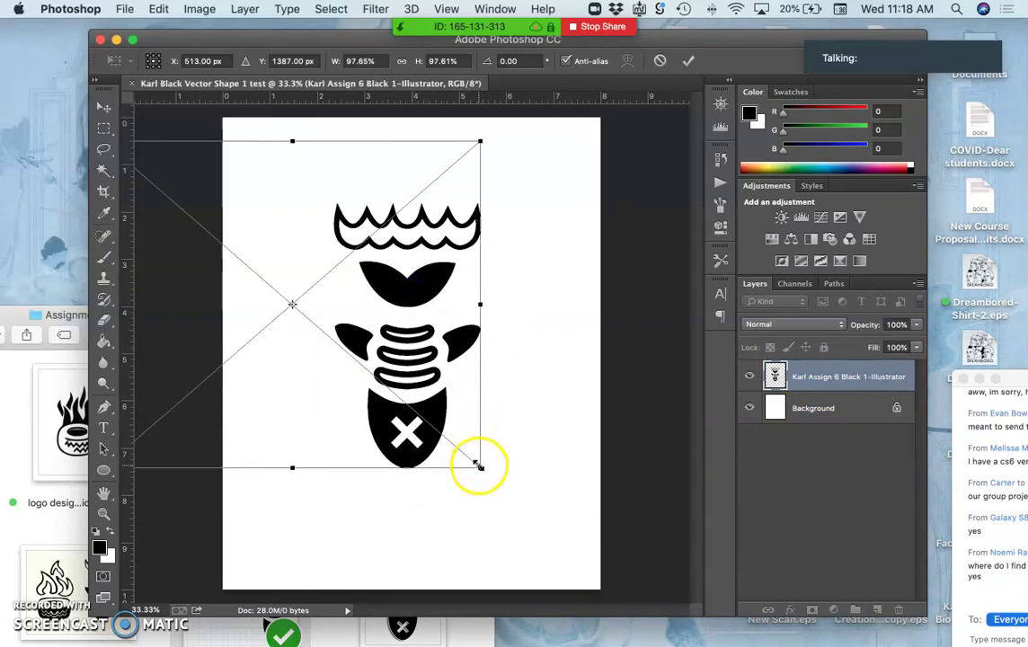
drag(479, 465, 585, 559)
drag(514, 500, 461, 494)
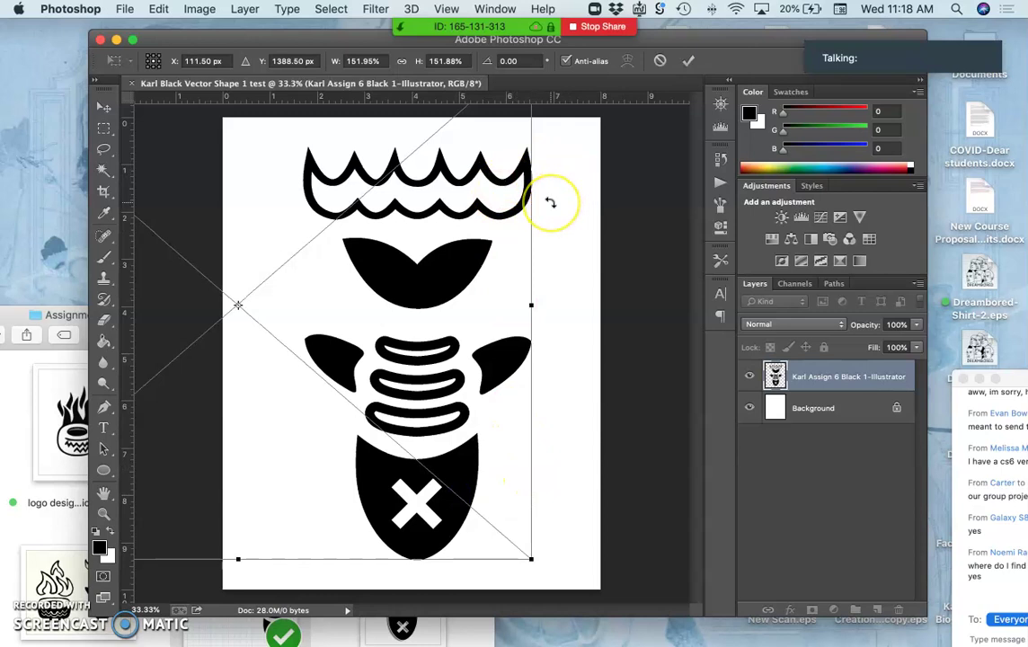
key(super+minus)
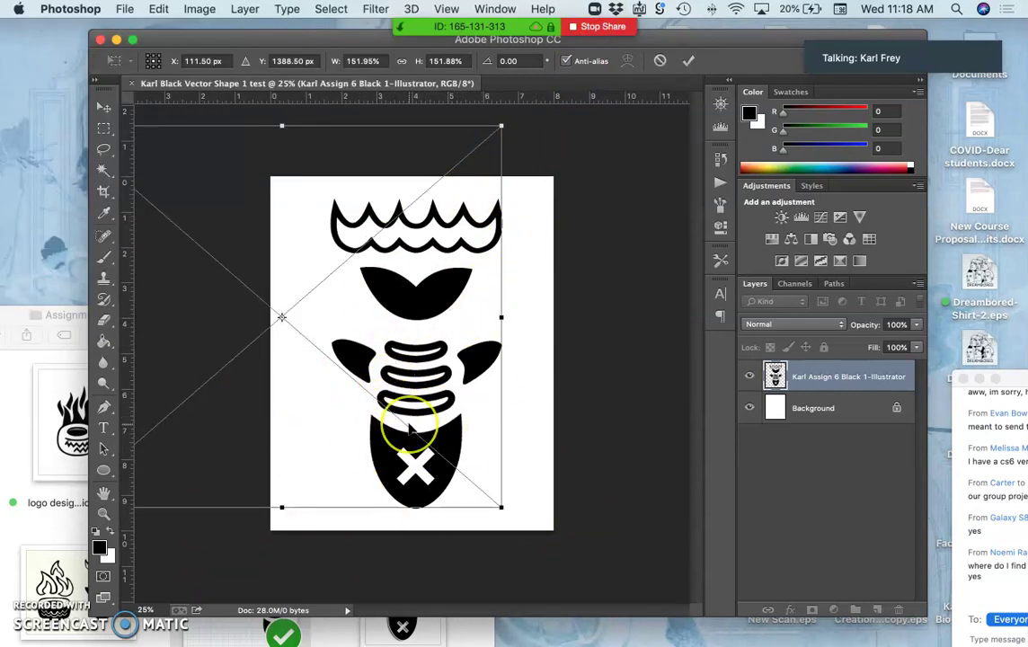
key(Return)
key(e)
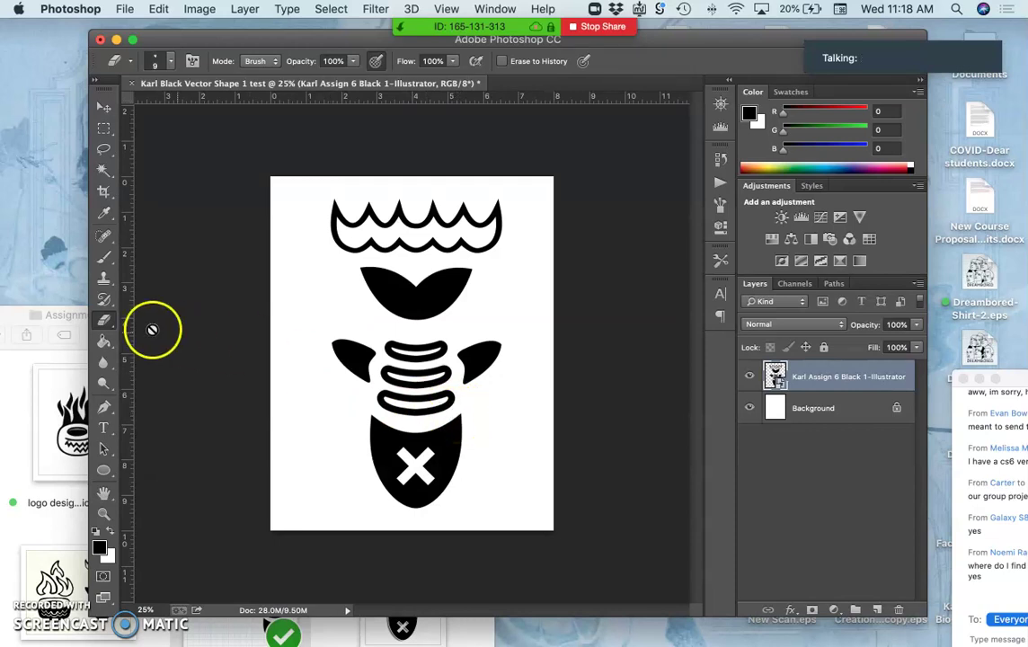
Try placing Karl Assign 6 Black.svg onto the canvas and dismiss the could-not-place error
click(65, 315)
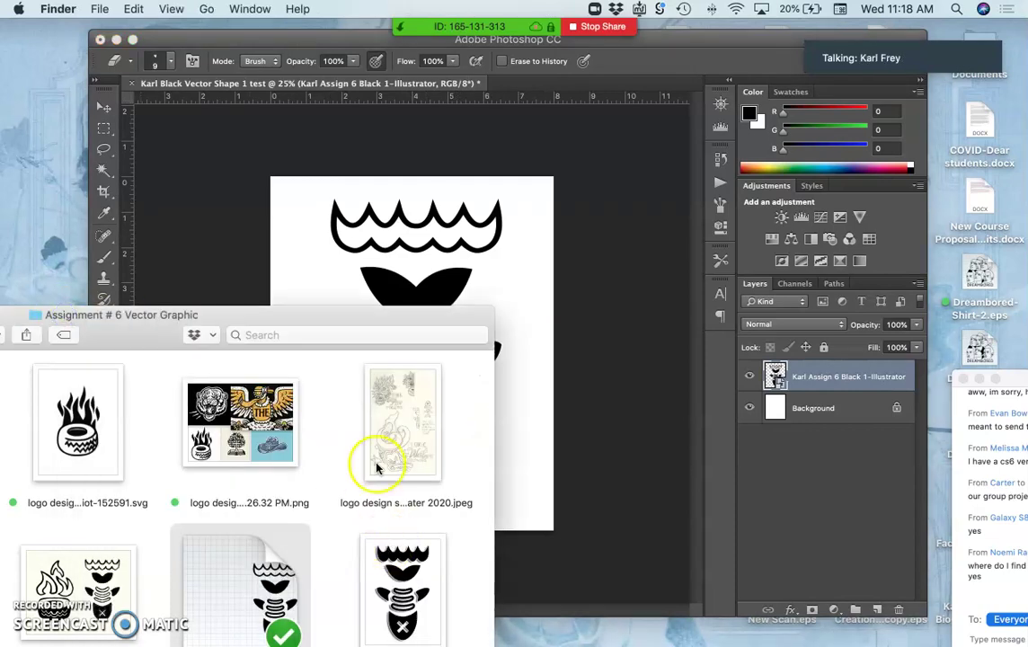
drag(361, 316, 176, 74)
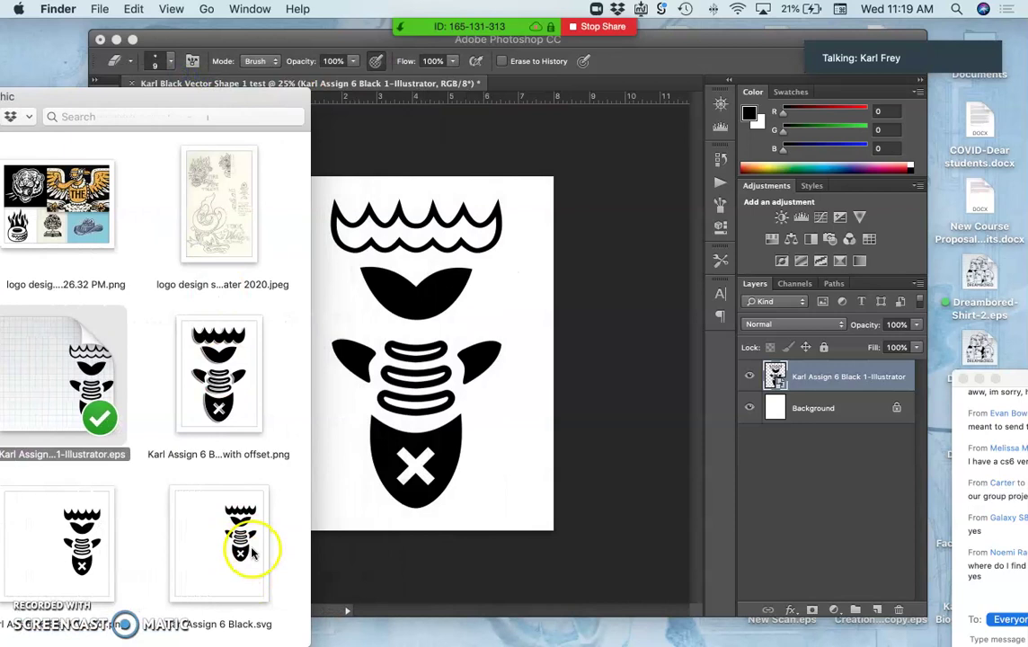
drag(253, 552, 425, 323)
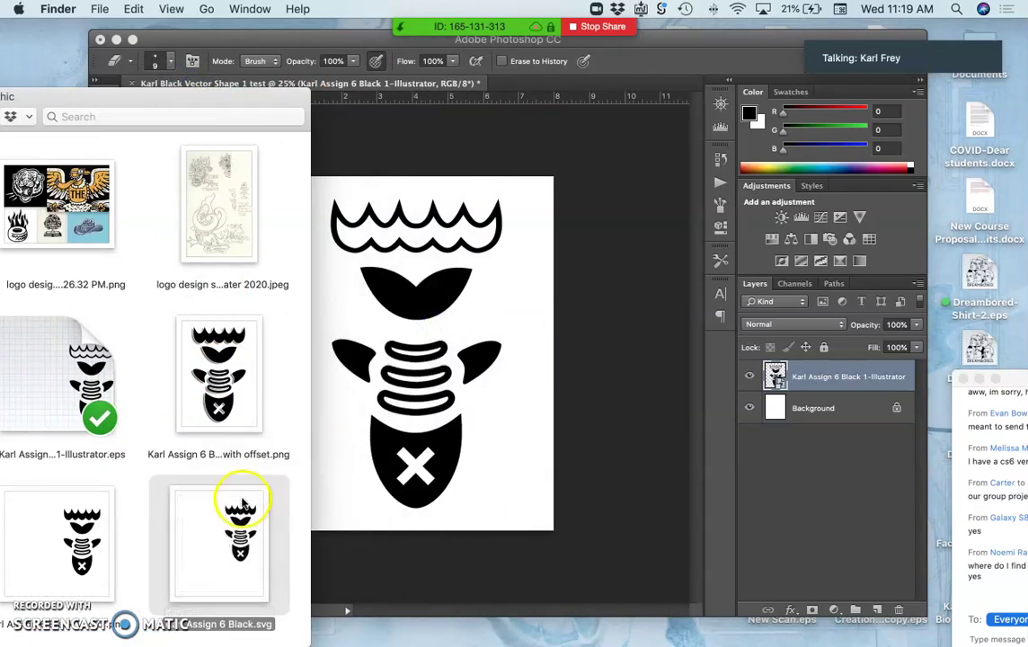
drag(241, 505, 475, 317)
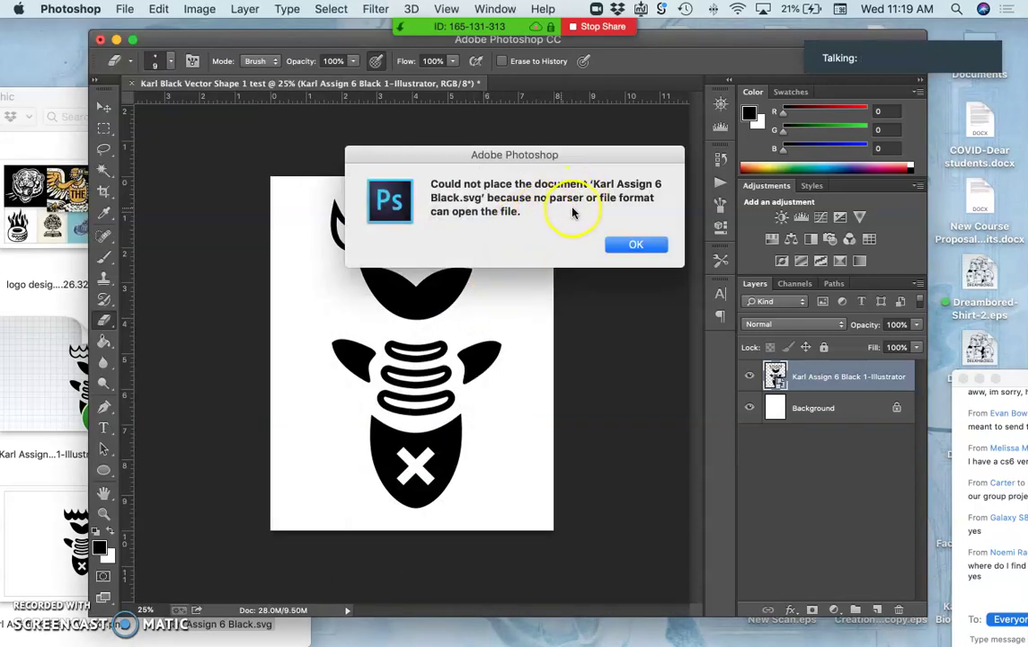
click(633, 246)
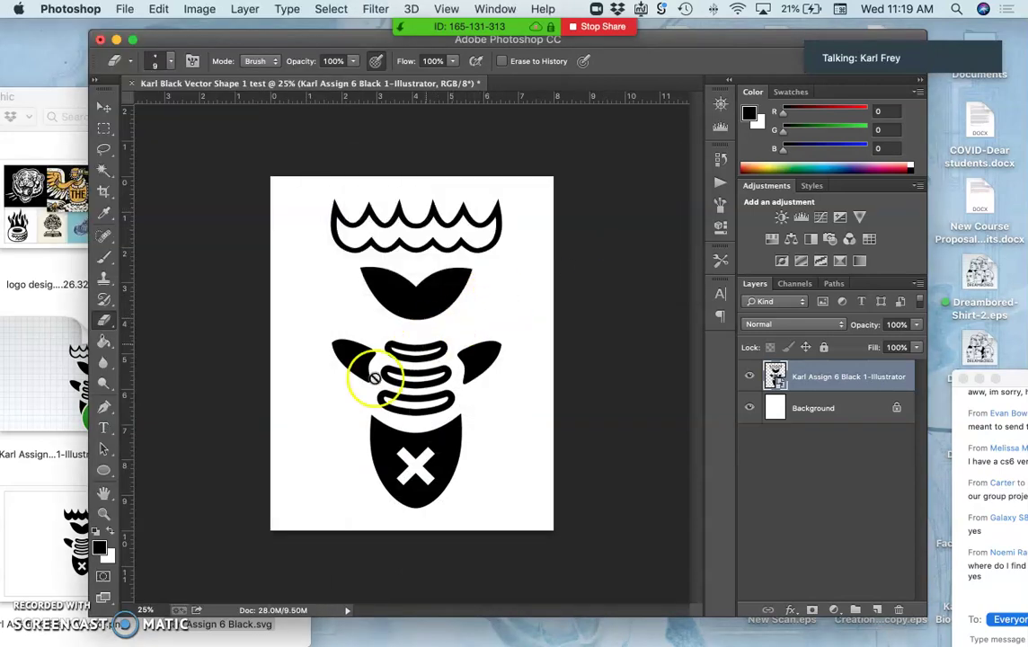
click(43, 477)
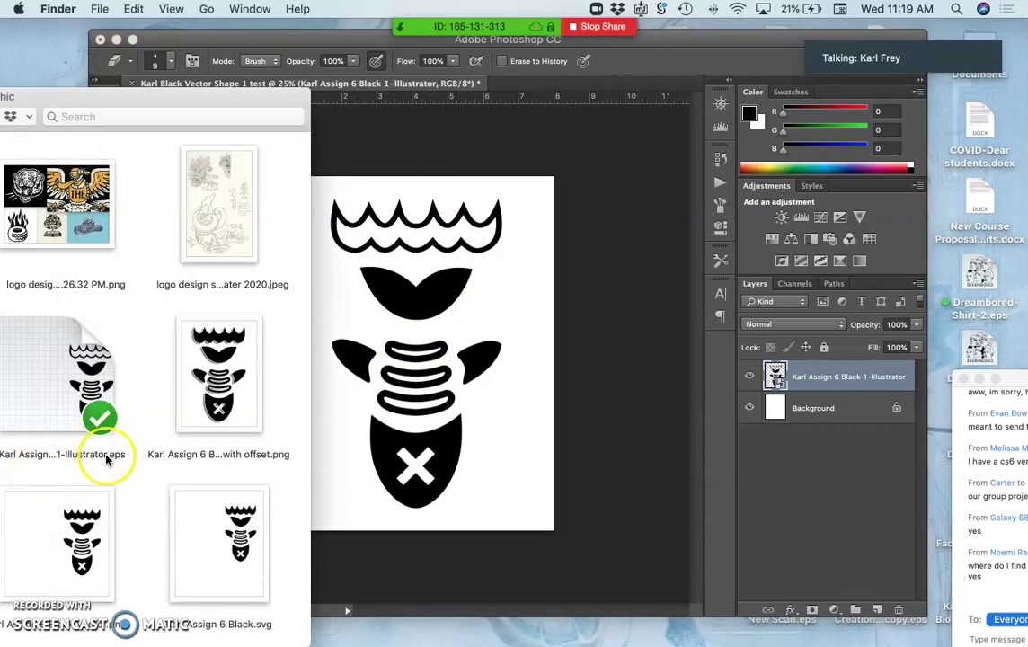
Place another logo file from the folder into the document as a new layer
click(229, 395)
drag(227, 395, 306, 369)
drag(124, 533, 386, 398)
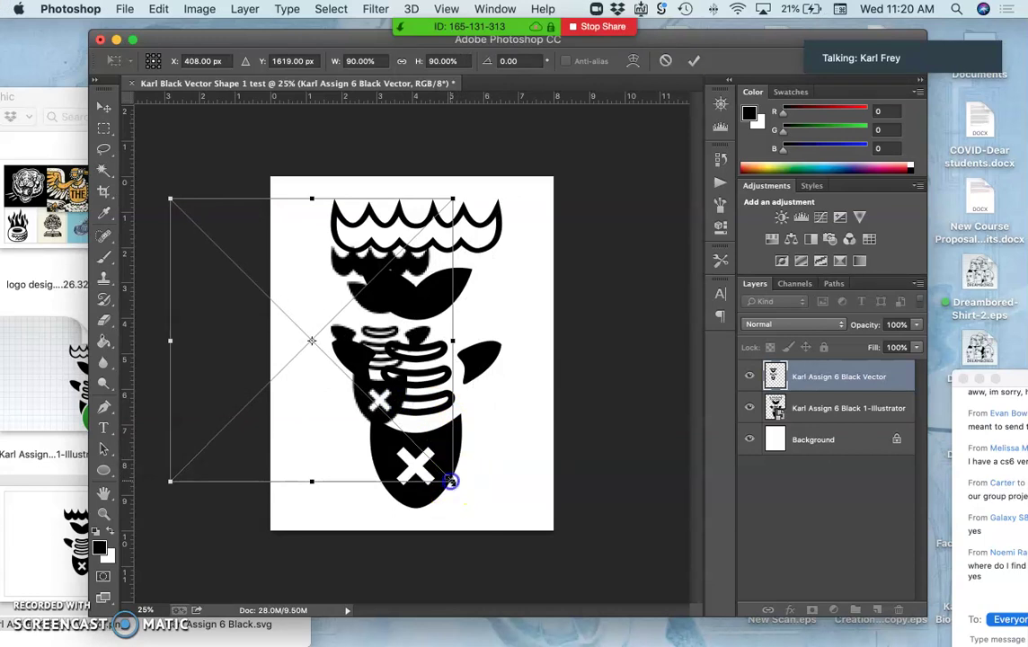
Scale the placed logo to 164%, move it over the original, and hide the Illustrator layer
drag(455, 480, 599, 557)
click(498, 473)
drag(473, 438, 447, 461)
key(Return)
key(e)
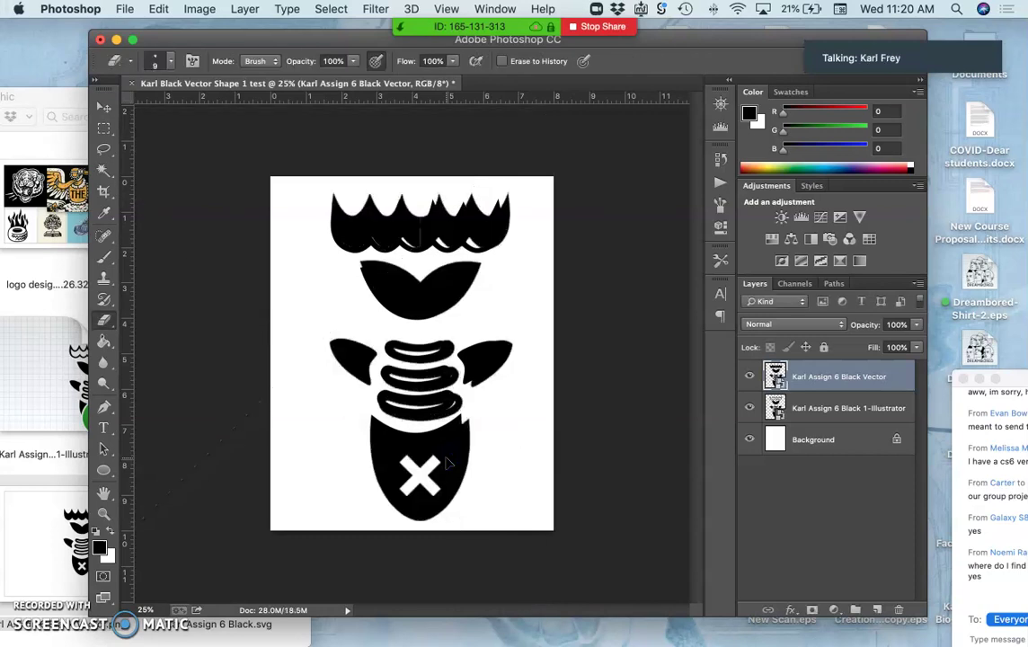
click(750, 409)
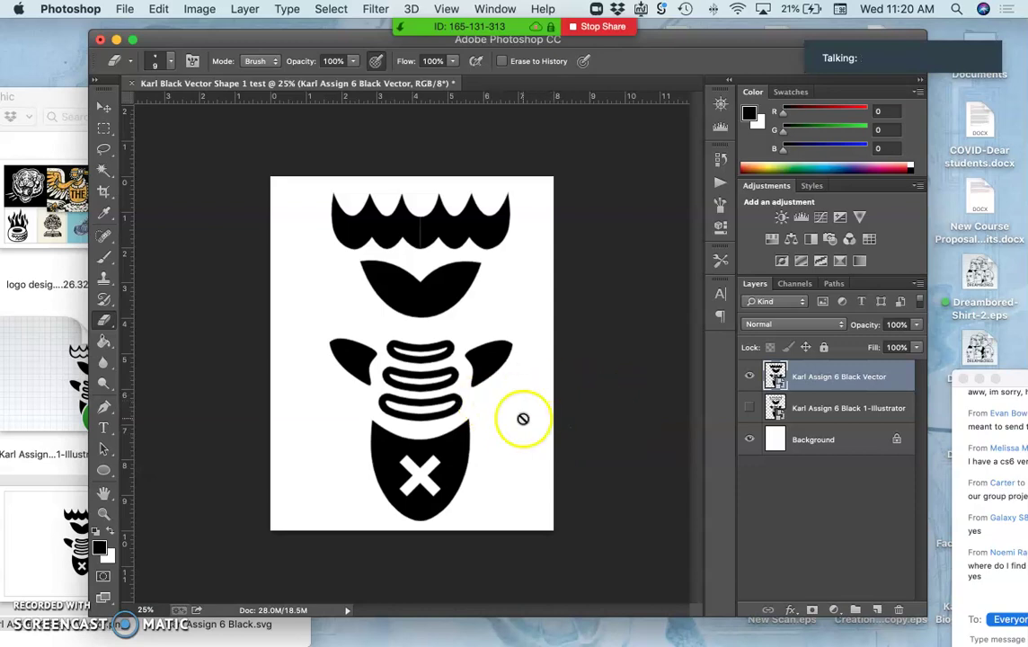
Zoom to 300% and pan around the vector copy to inspect its edge quality
key(super+equal)
key(super+equal)
key(super+equal)
key(super+equal)
key(super+equal)
key(super+equal)
key(super+equal)
key(super+equal)
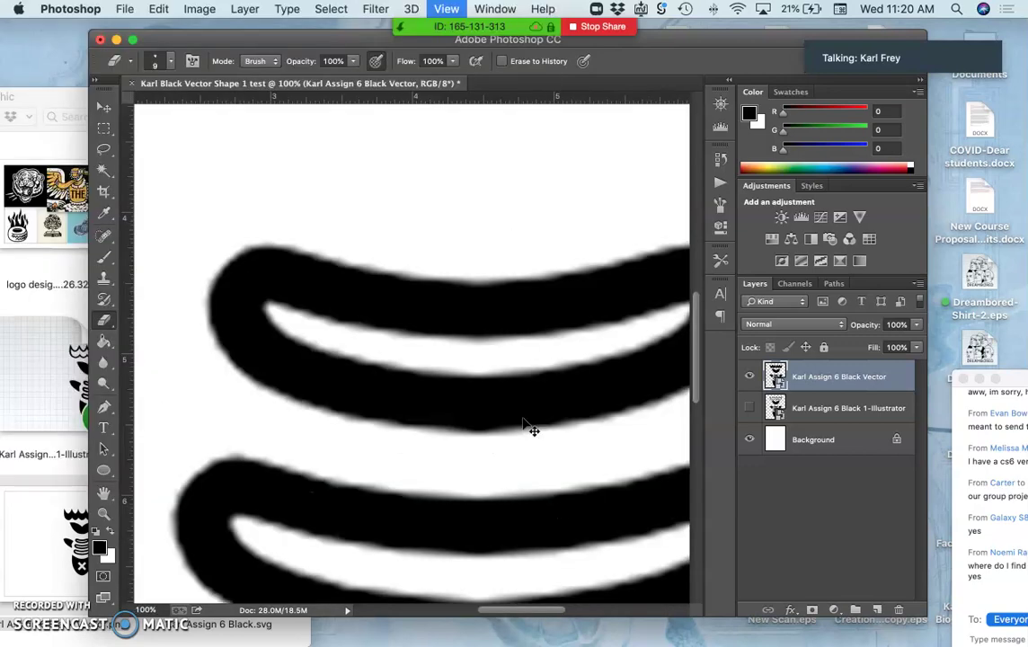
key(super+minus)
key(super+minus)
key(super+minus)
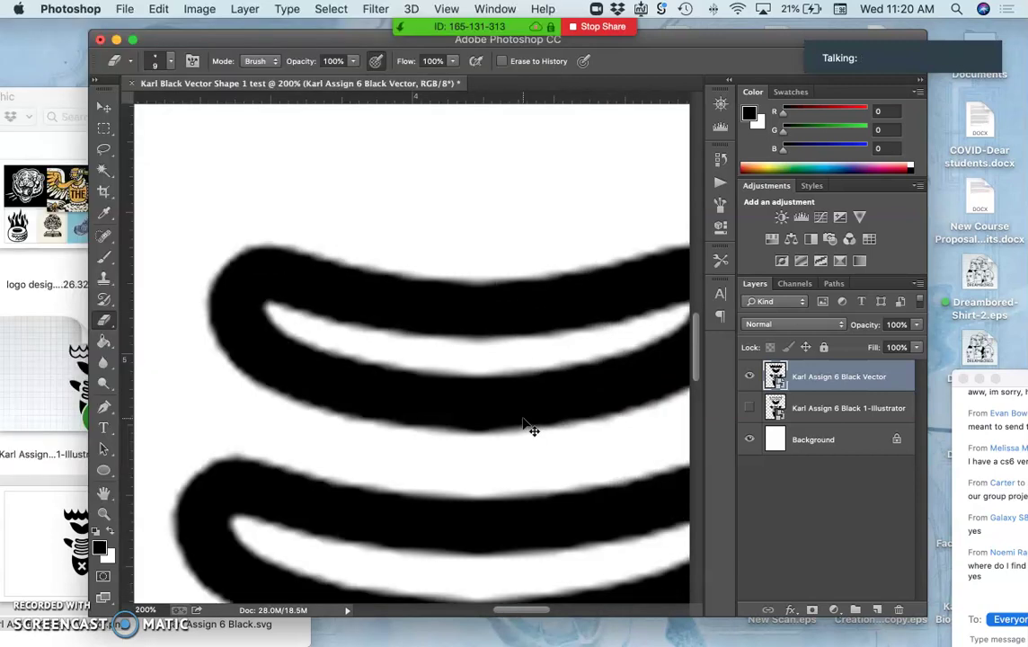
key(super+equal)
drag(528, 344, 499, 386)
scroll(500, 386, down, 15)
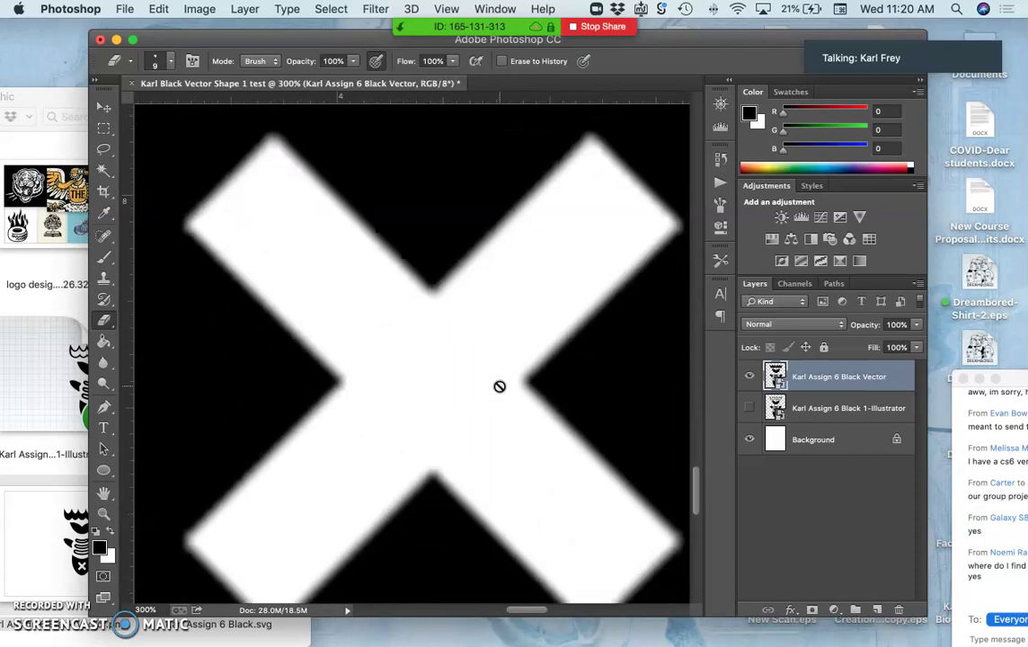
scroll(500, 386, down, 5)
scroll(499, 387, left, 5)
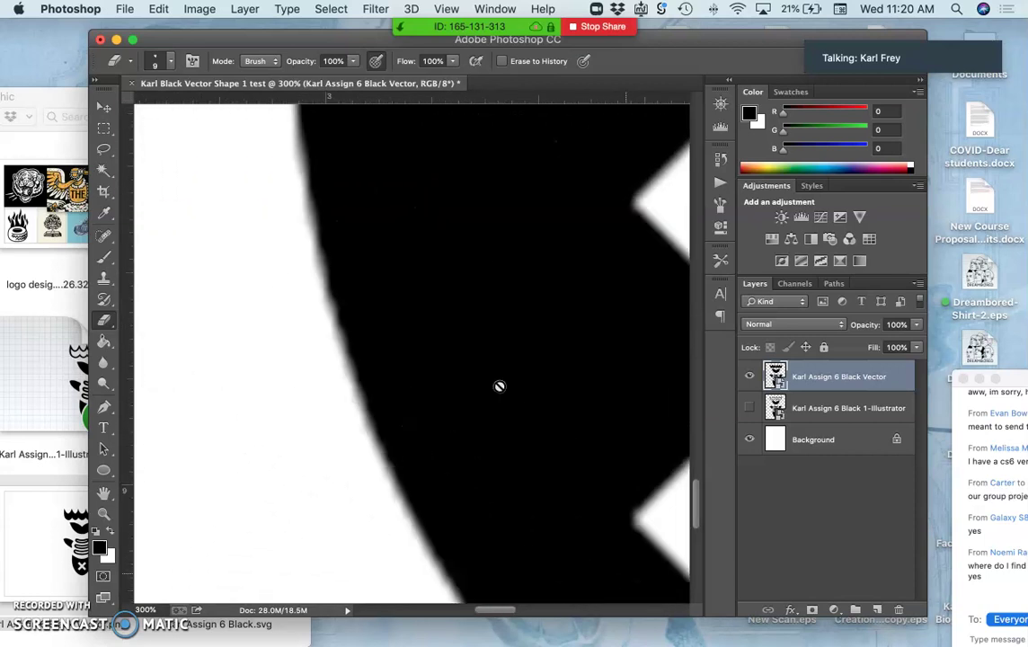
scroll(500, 386, up, 10)
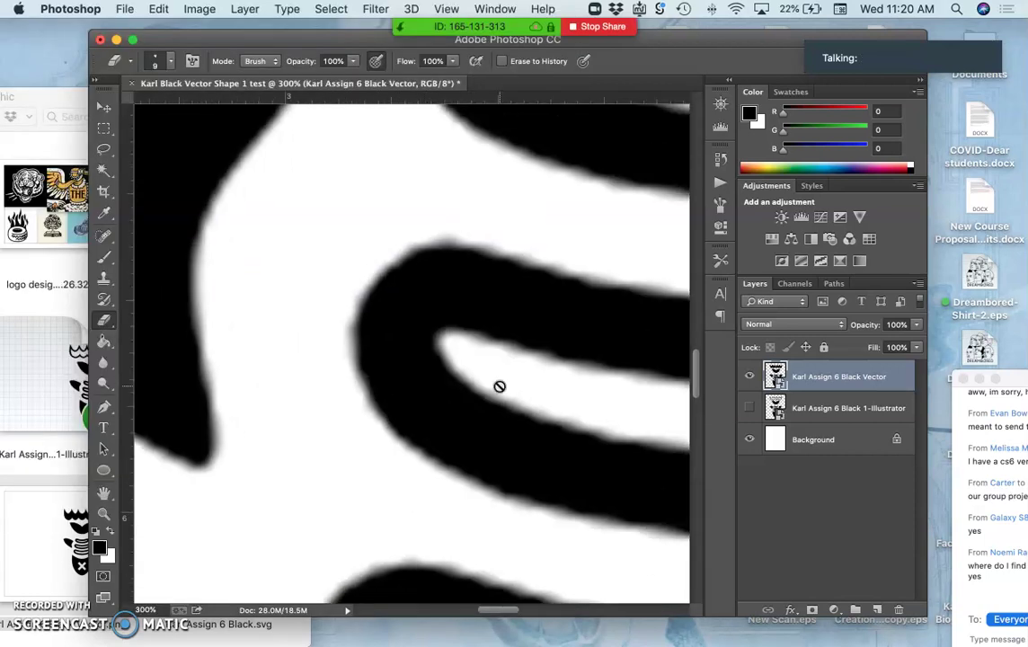
scroll(500, 386, right, 10)
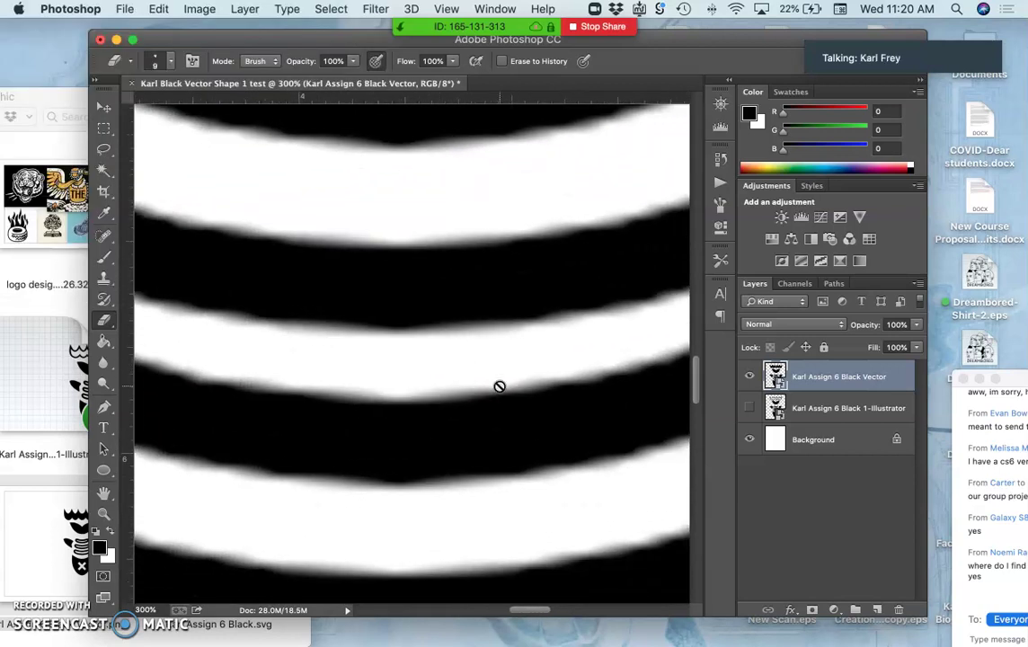
Show the Illustrator fish layer, hide the blurry Vector layer, then zoom back out to 33.3%
click(748, 408)
click(748, 376)
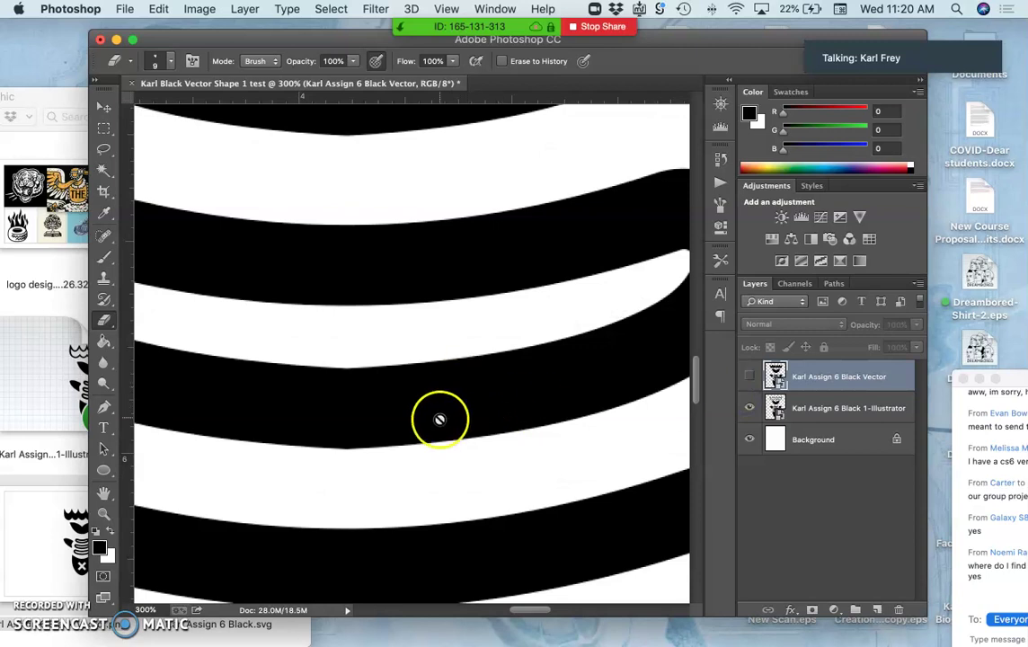
scroll(440, 419, down, 10)
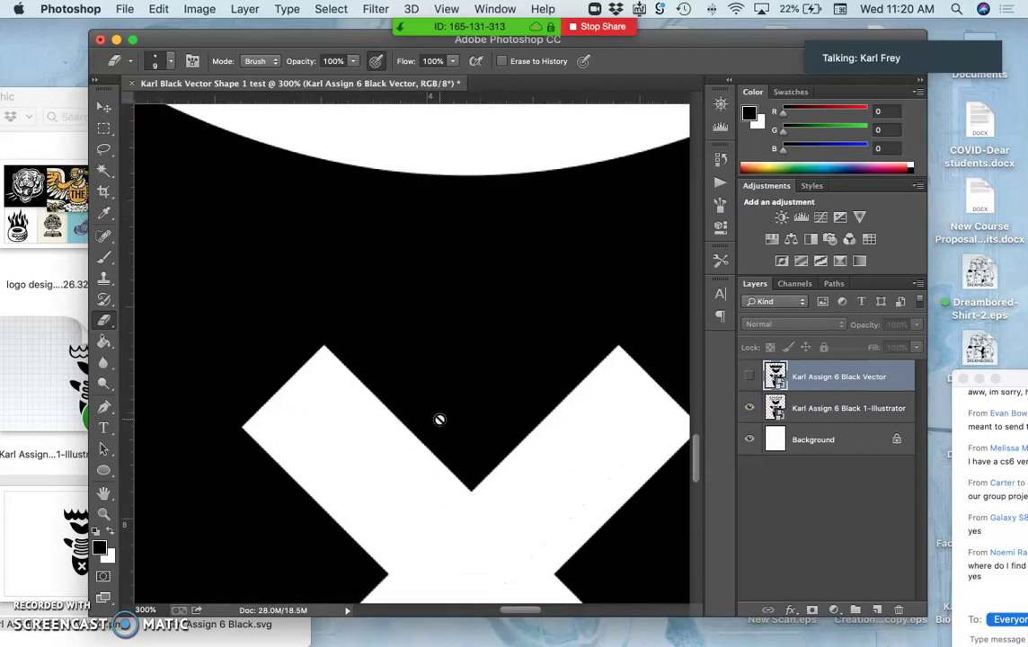
scroll(440, 419, down, 12)
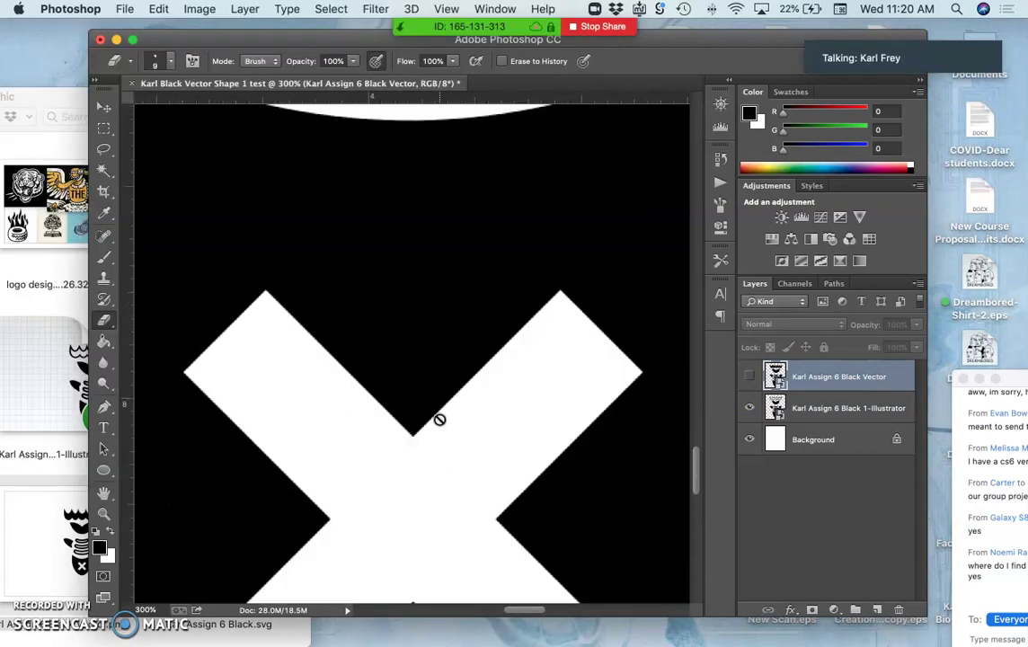
scroll(439, 420, up, 12)
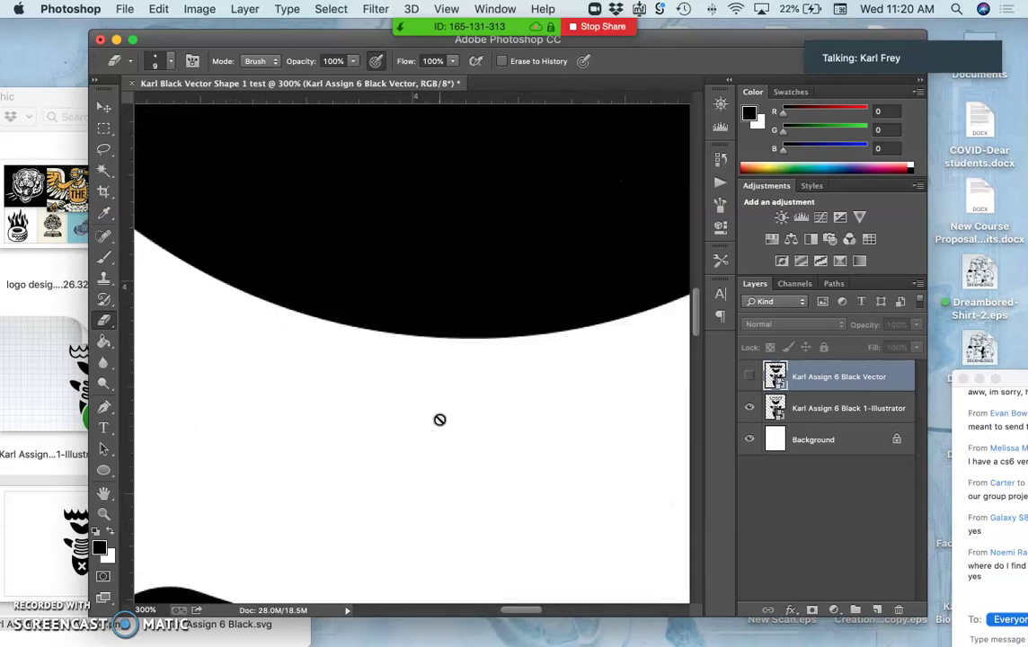
scroll(439, 419, up, 10)
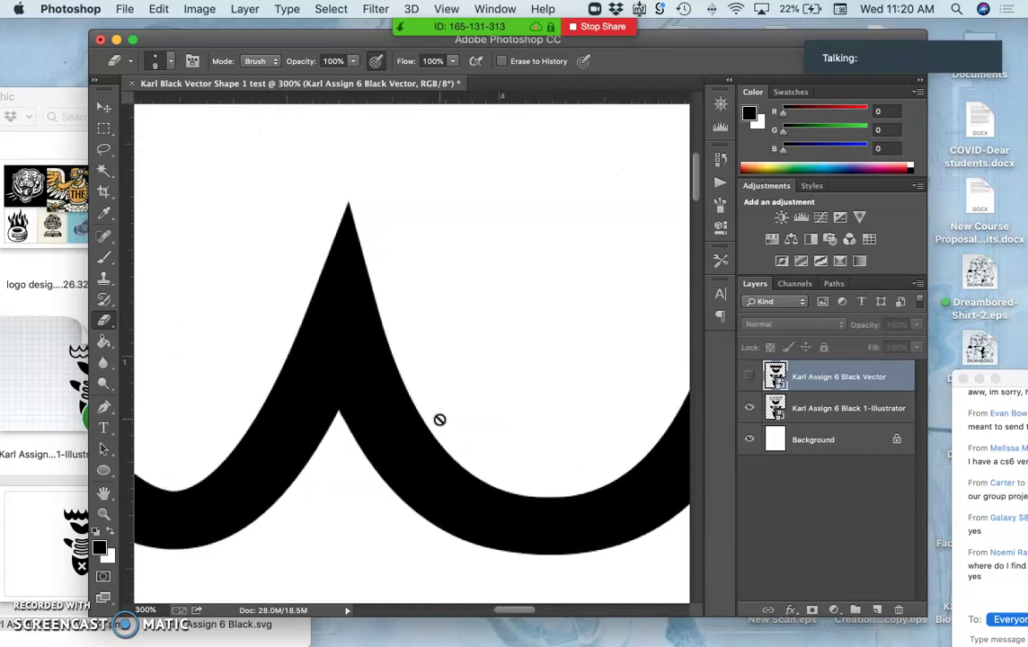
key(super+minus)
key(super+minus)
key(super+minus)
key(super+minus)
key(super+minus)
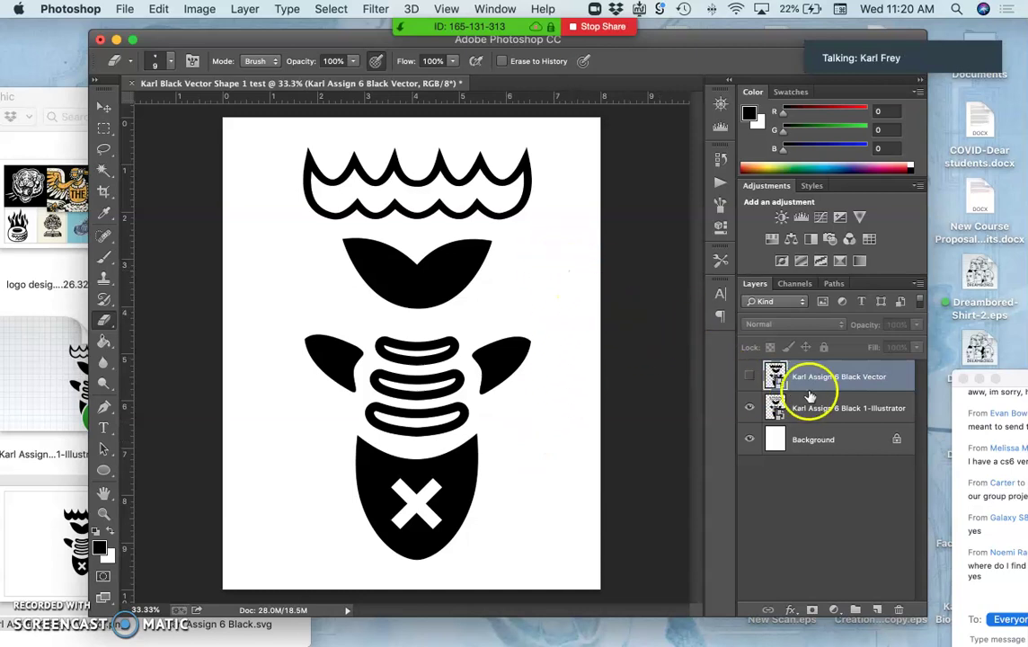
Delete the Karl Assign 6 Black Vector layer
click(899, 610)
click(629, 247)
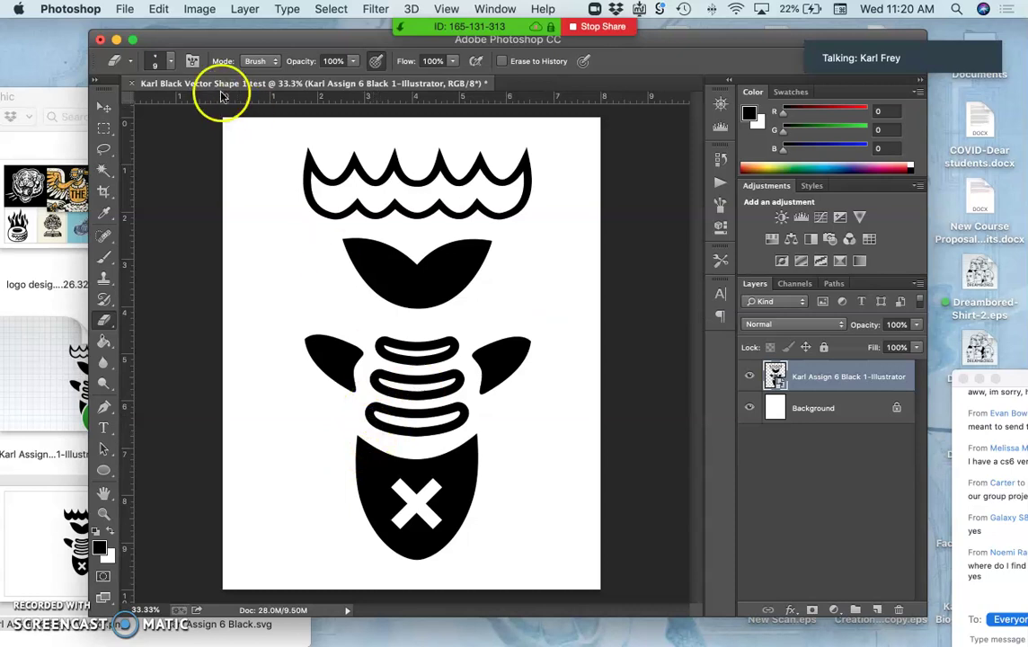
click(125, 8)
click(121, 8)
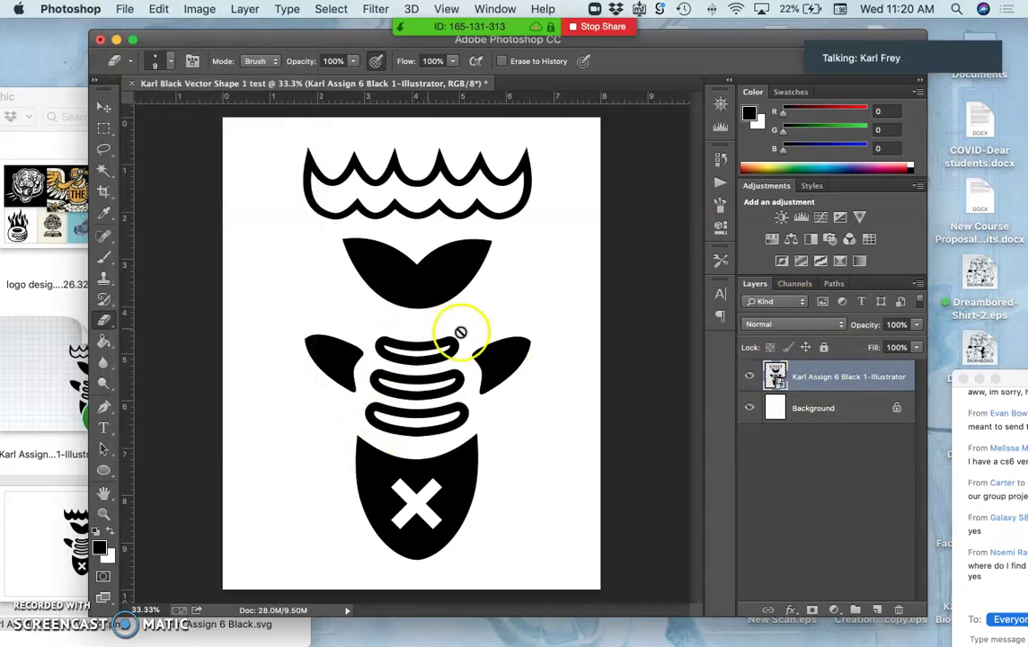
Select the Background layer and minimize the Photopea Chrome window
click(808, 416)
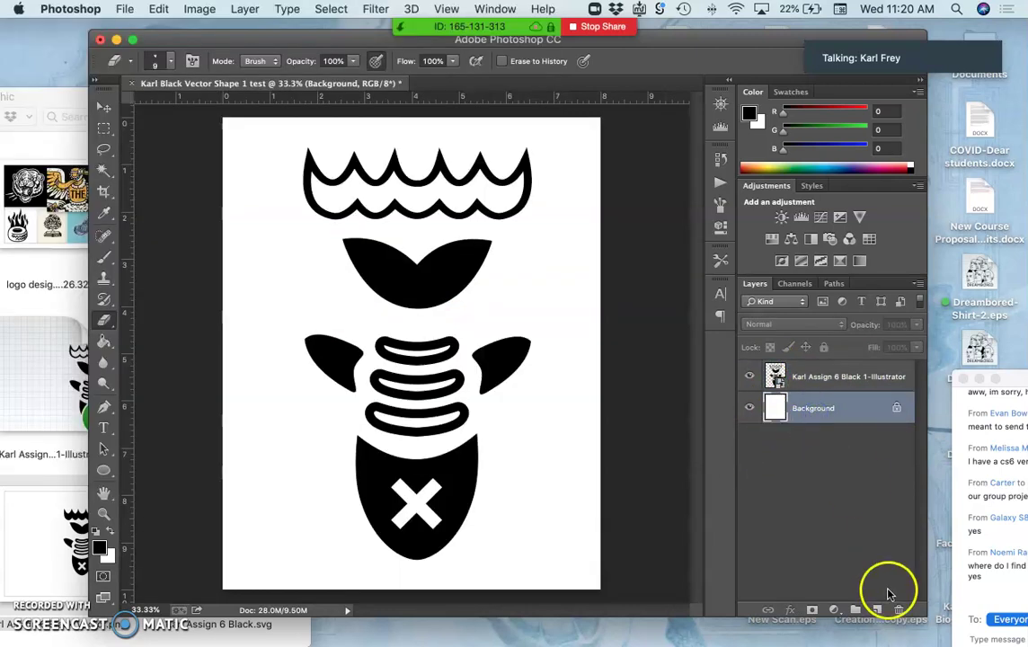
mouse_move(9, 494)
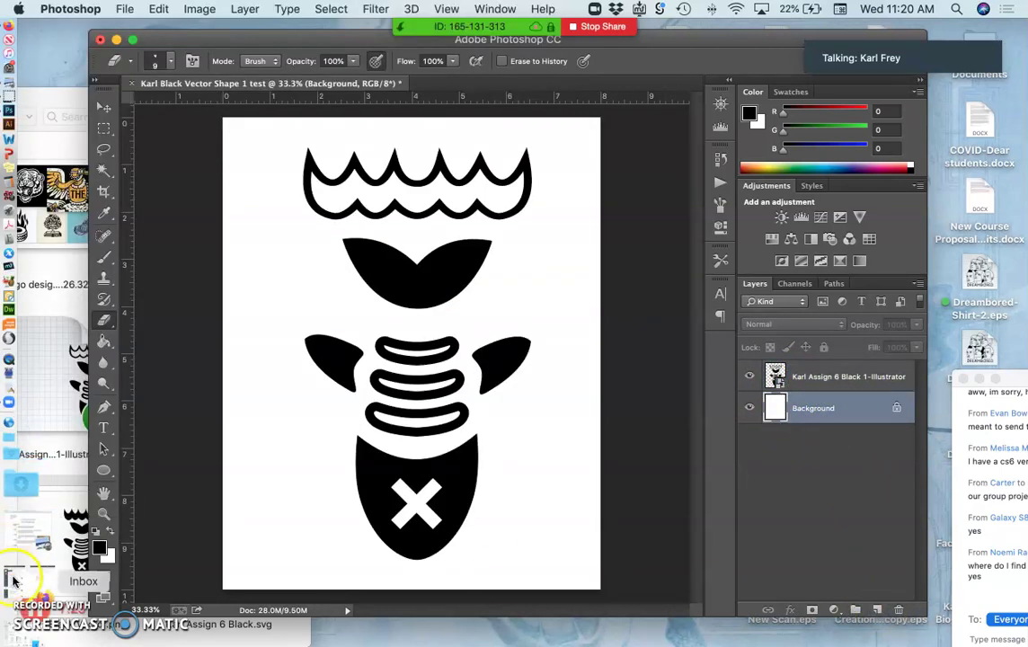
click(13, 601)
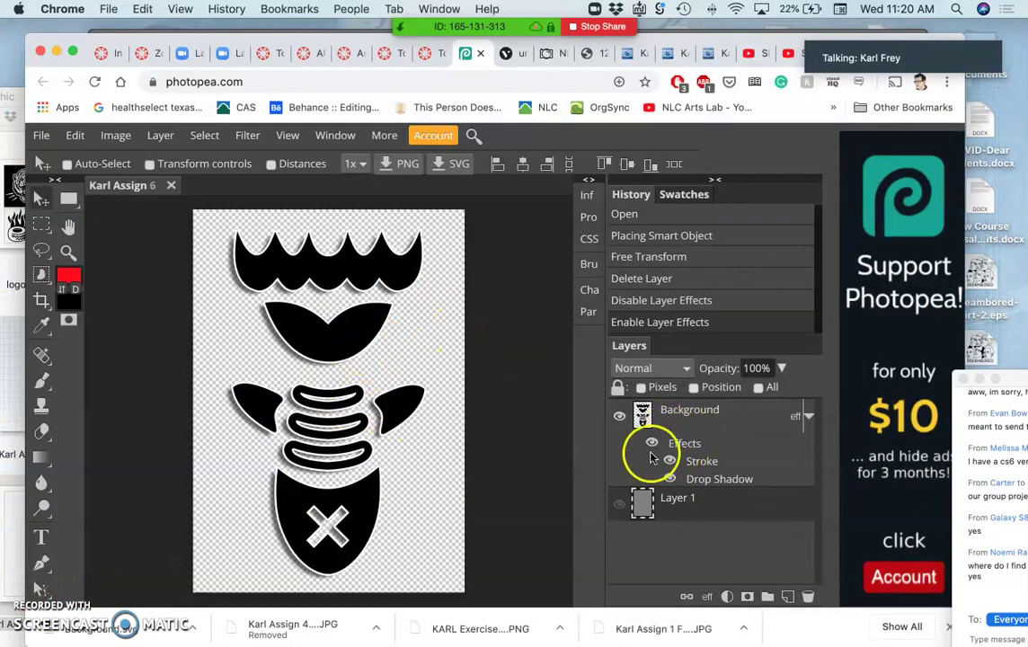
click(58, 51)
Add Layer 1 above Background and fill it with 50% Gray via Edit > Fill
click(831, 408)
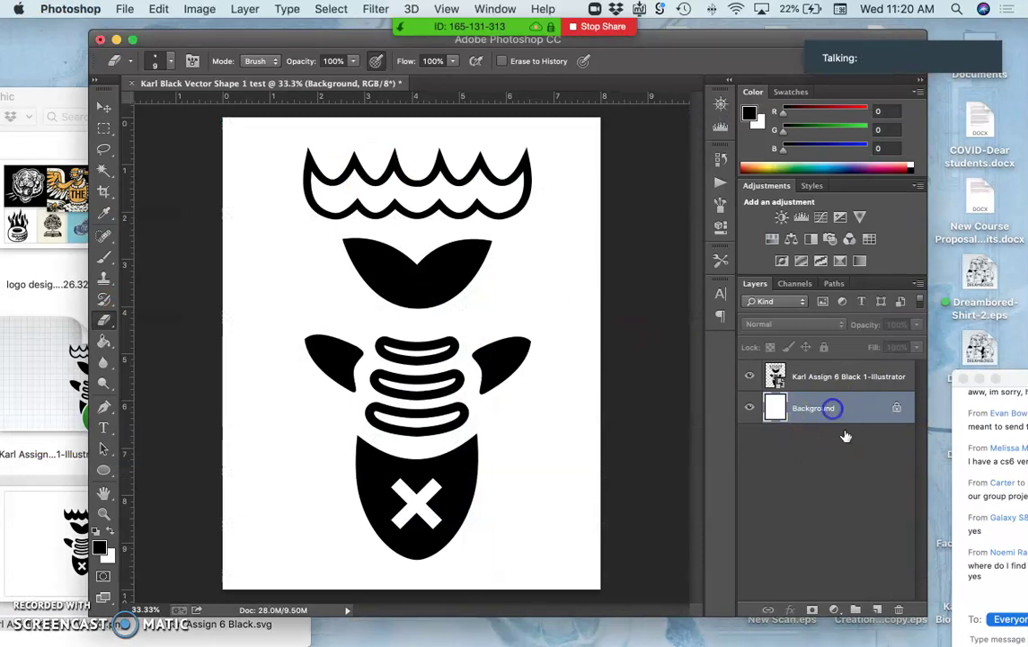
click(878, 609)
click(159, 9)
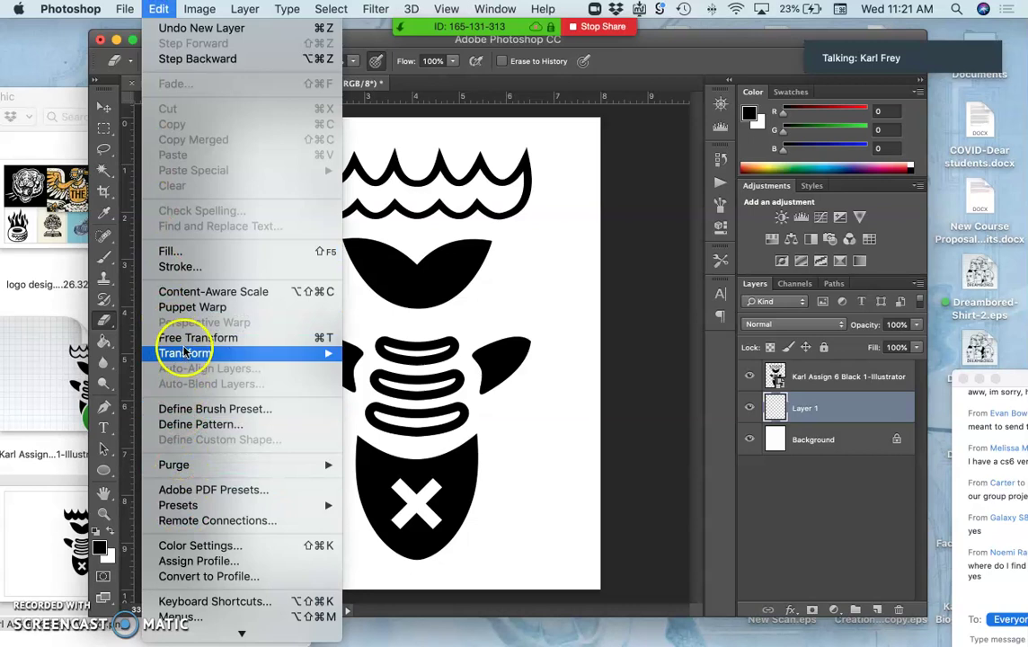
click(189, 252)
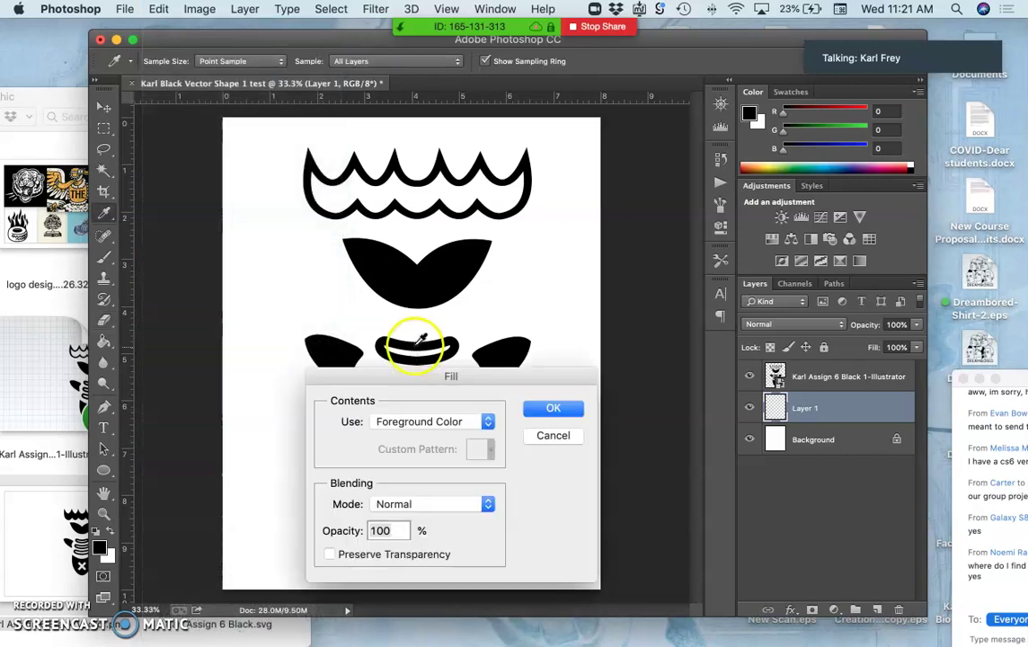
click(439, 422)
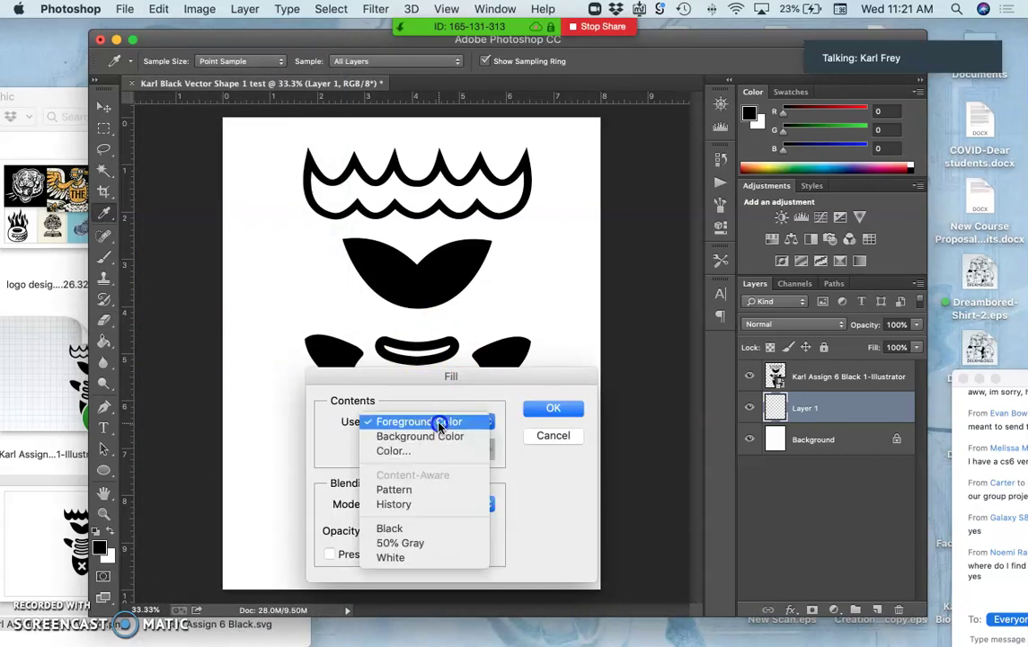
click(420, 542)
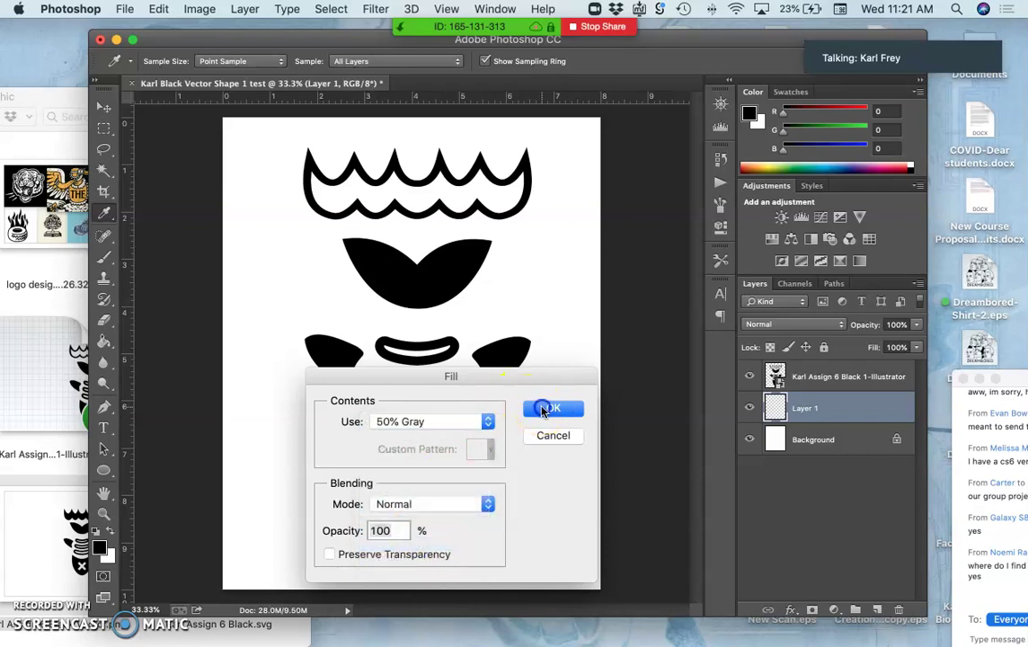
click(542, 409)
key(e)
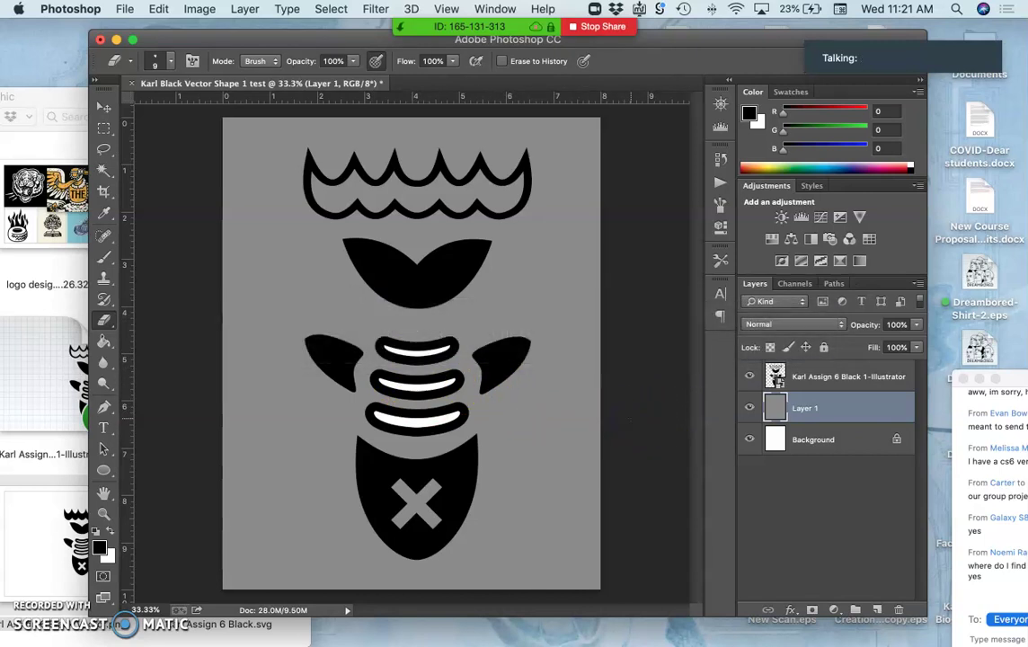
Toggle the logo layer off and on to check the gray backdrop, then rearrange windows
click(749, 376)
click(751, 376)
mouse_move(26, 274)
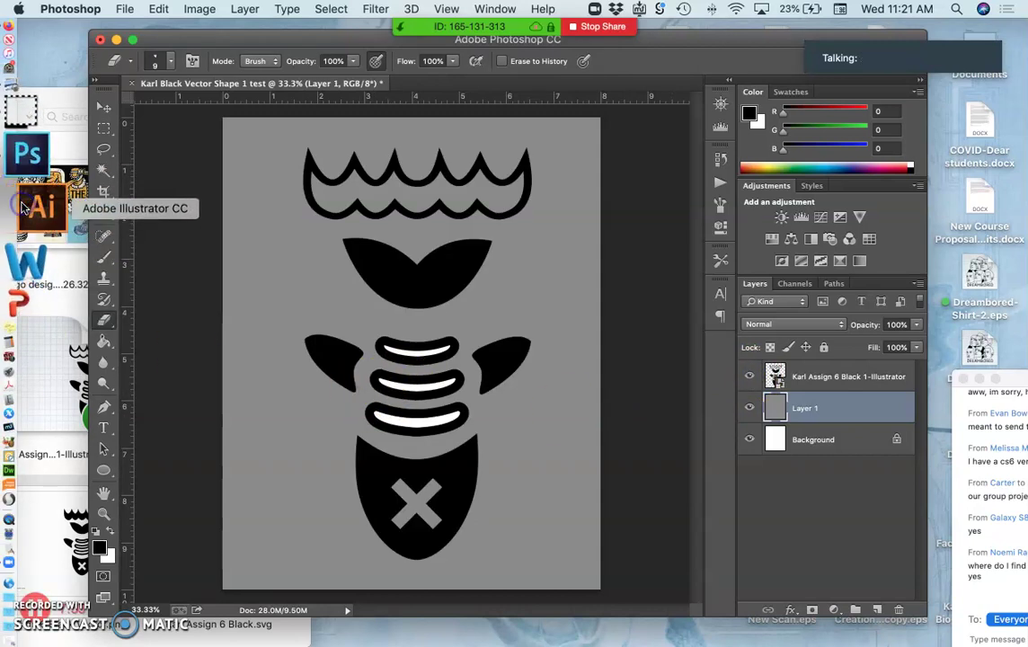
click(81, 302)
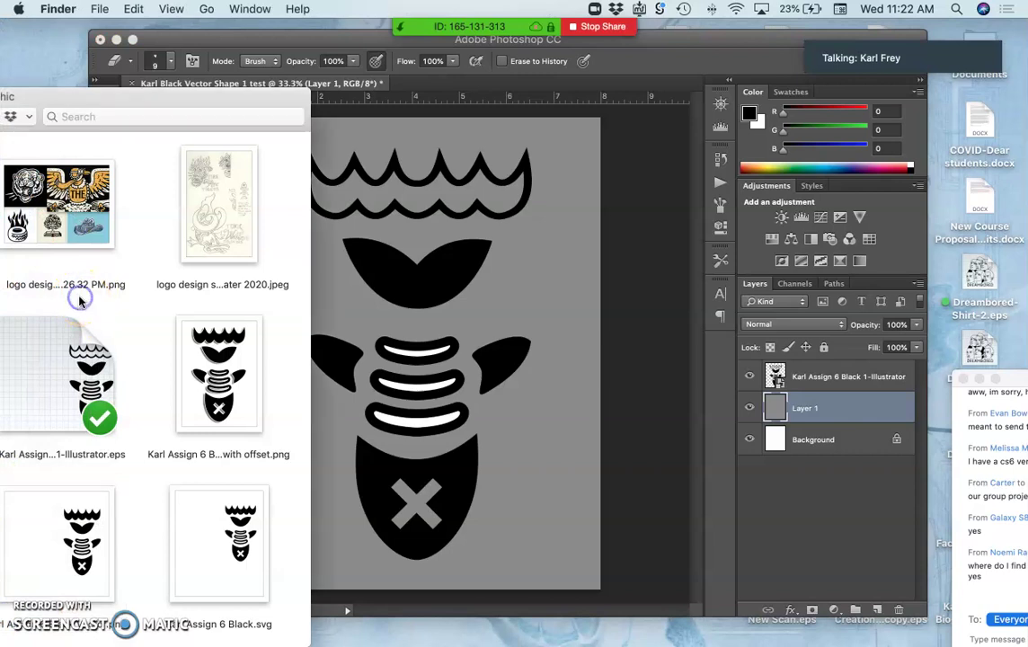
drag(144, 106, 121, 84)
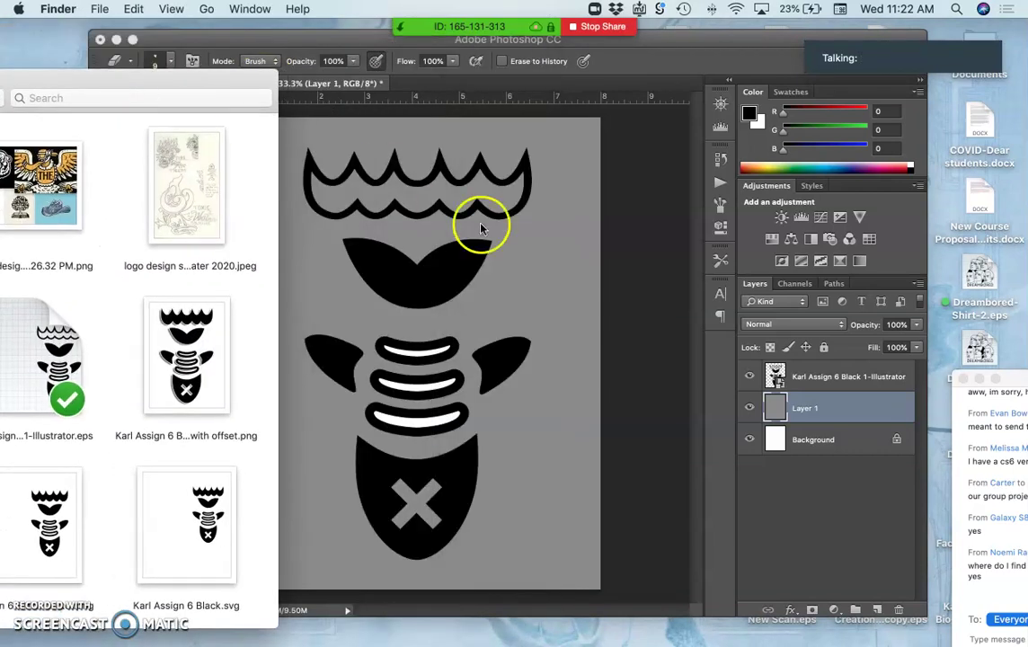
click(543, 289)
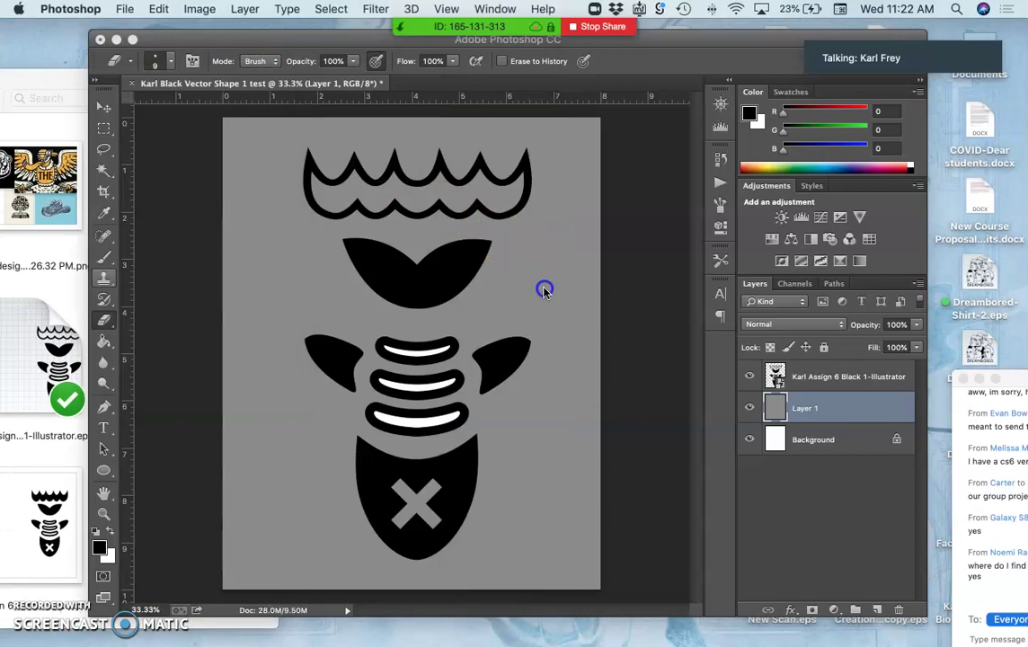
Give the Illustrator fish layer a white 16 px outside Stroke layer style
click(826, 377)
double_click(822, 373)
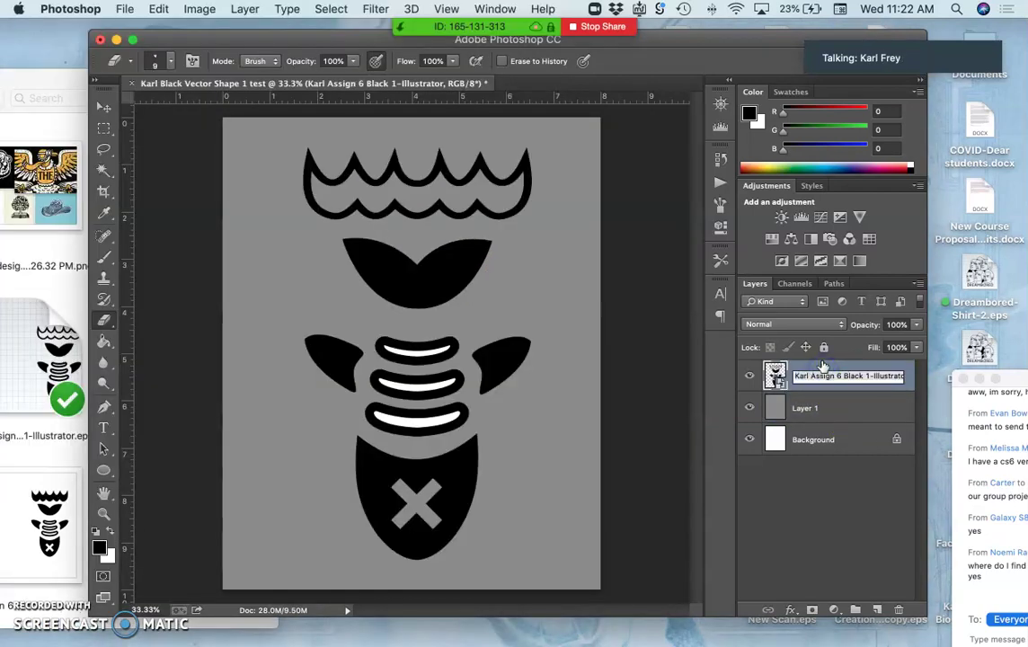
click(822, 368)
double_click(822, 367)
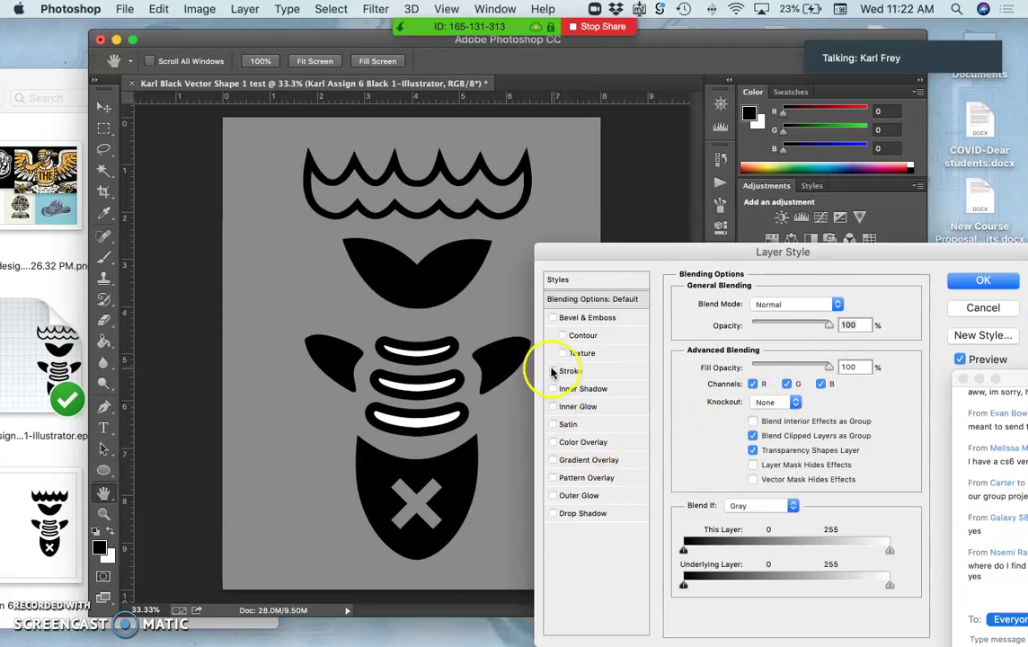
click(552, 371)
click(582, 372)
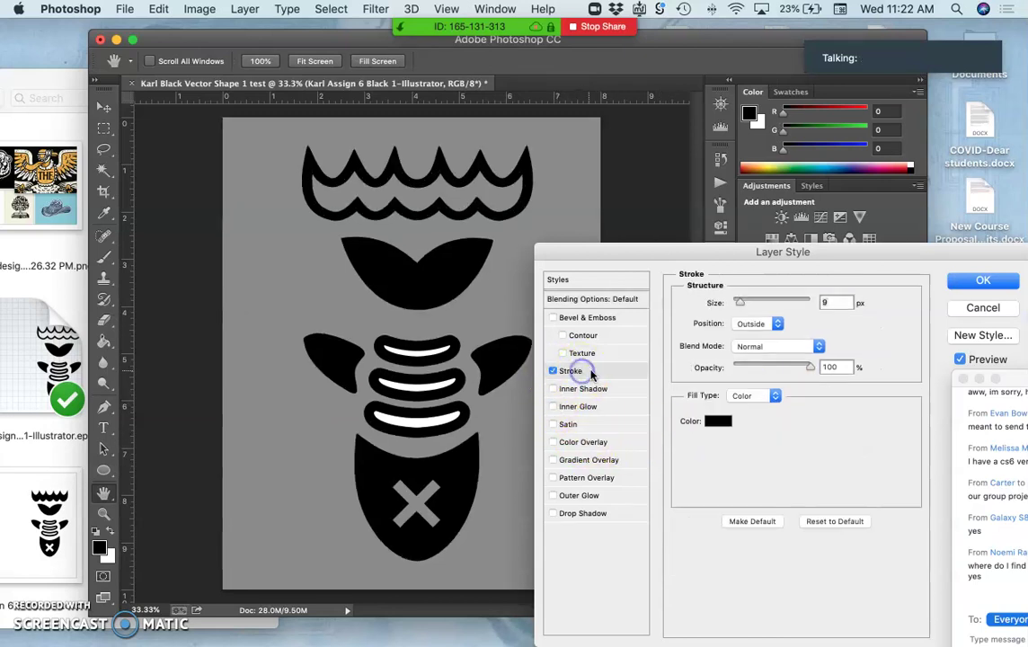
click(718, 422)
drag(544, 320, 501, 282)
click(913, 290)
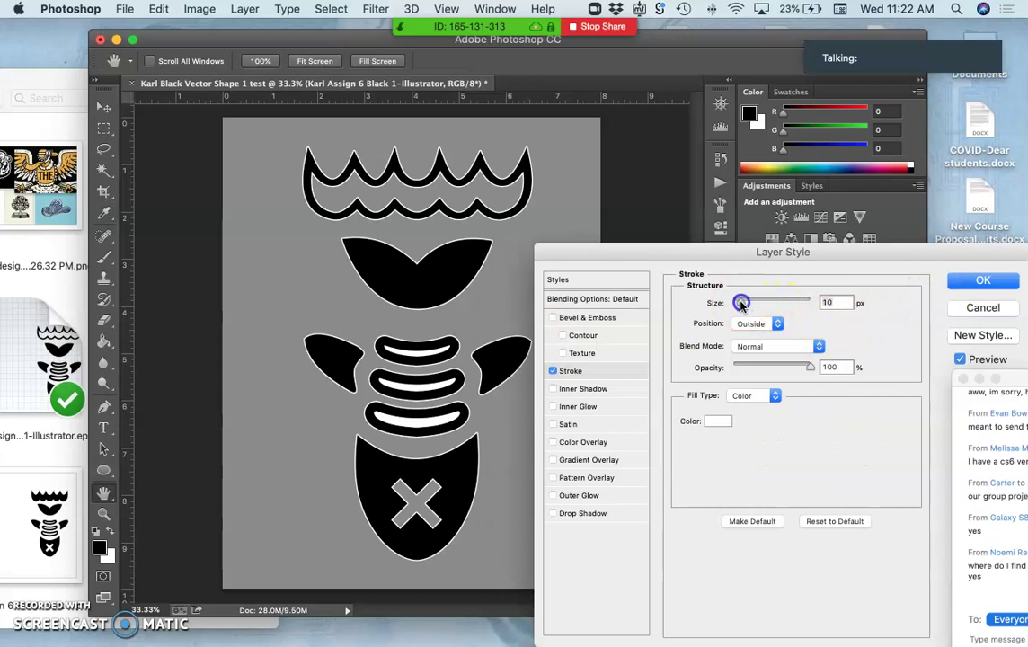
drag(745, 304, 742, 306)
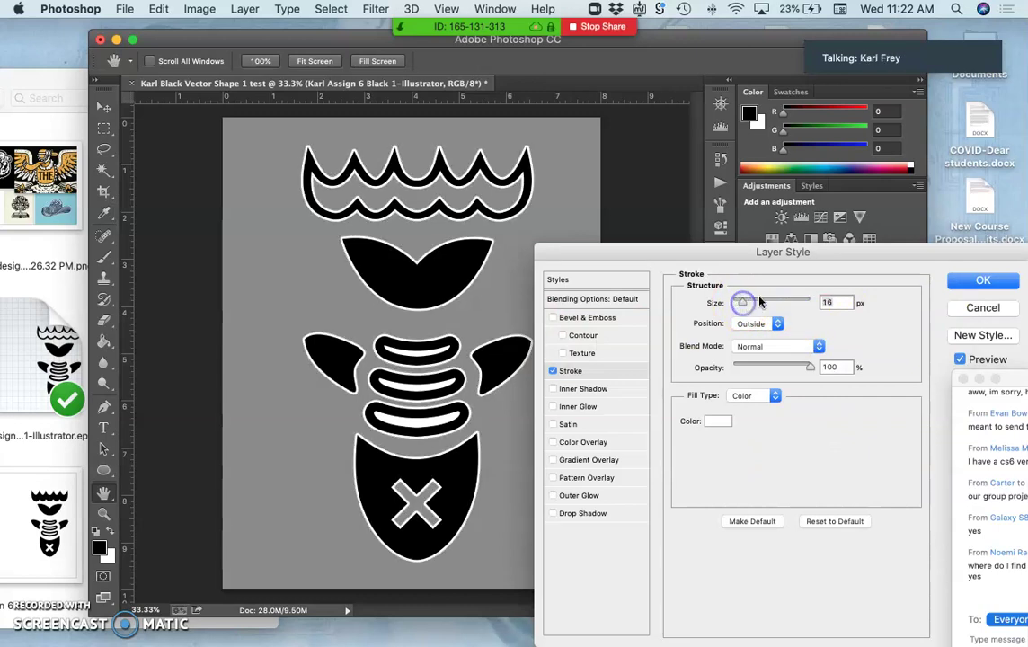
click(969, 286)
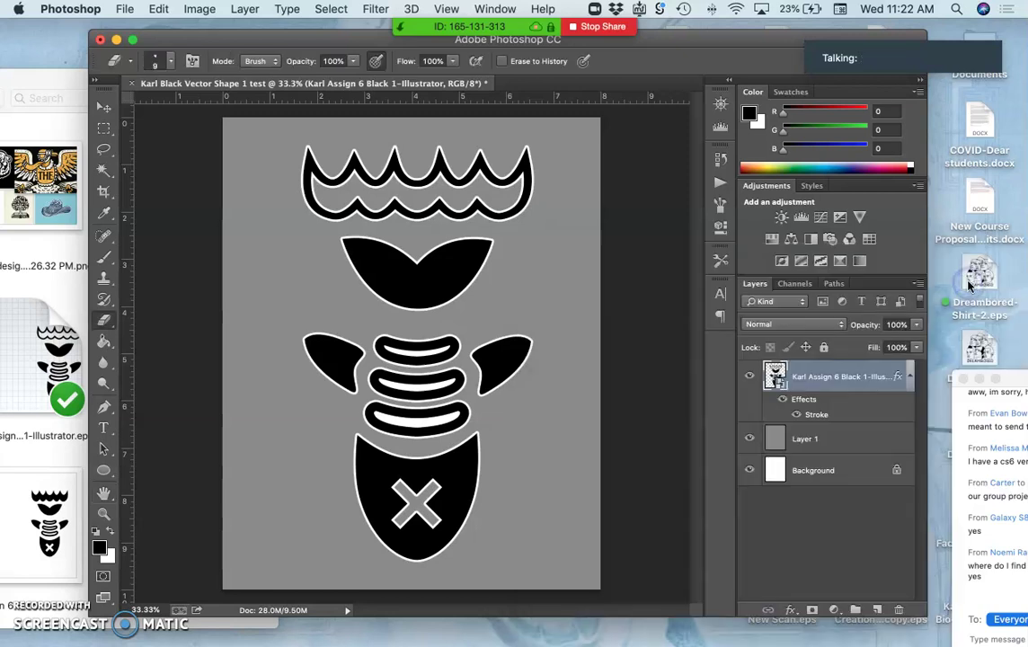
Add a black drop shadow at 51°, 76% opacity, 31 px distance, 32% spread, 65 px size
double_click(811, 401)
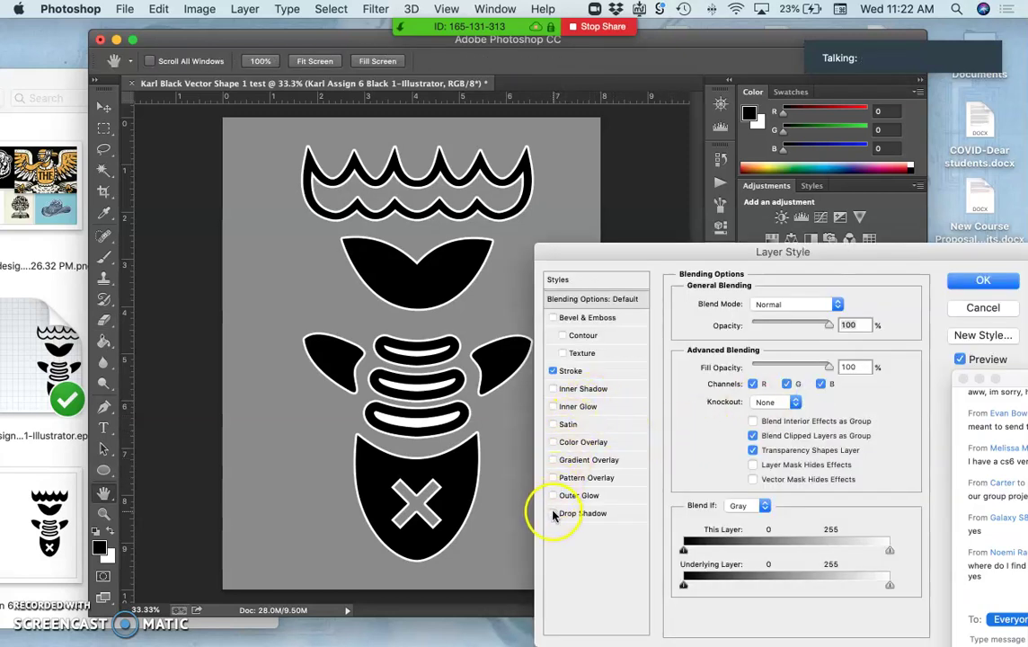
click(553, 513)
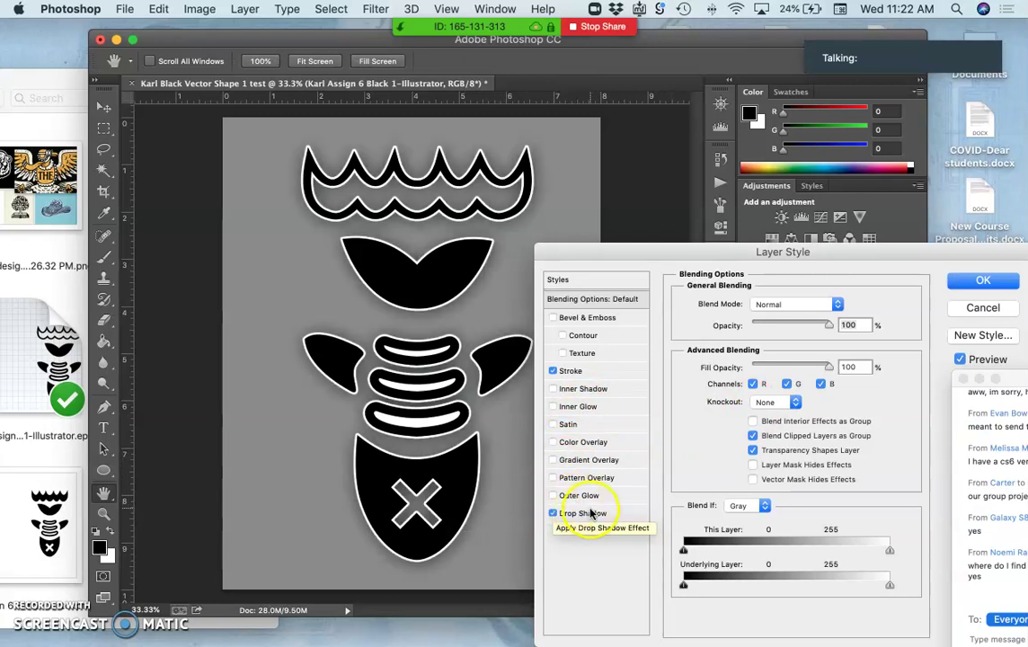
click(590, 514)
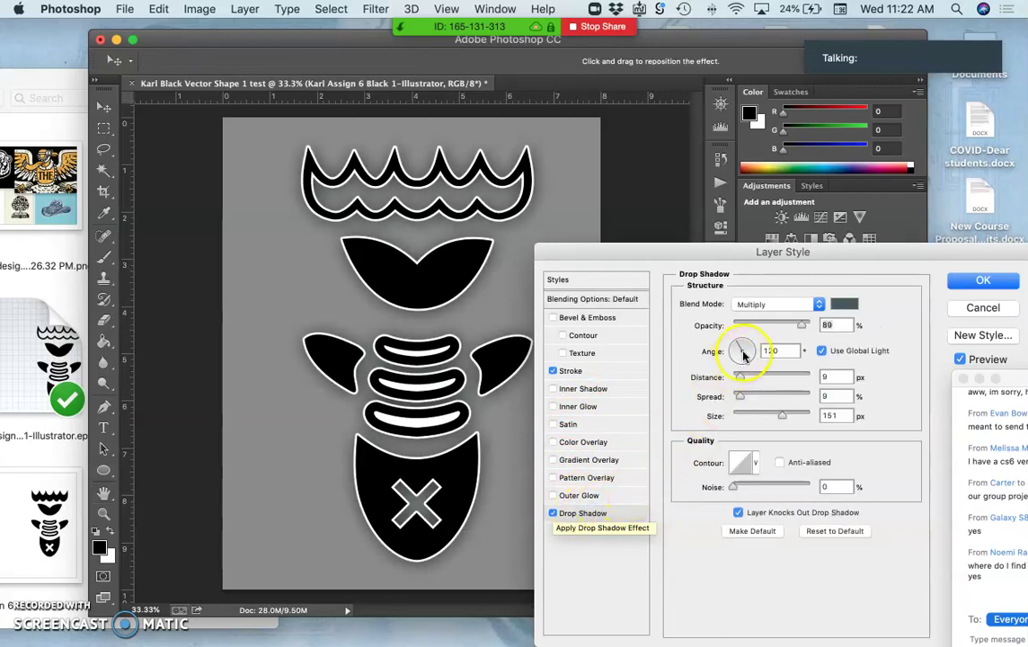
drag(745, 347, 746, 346)
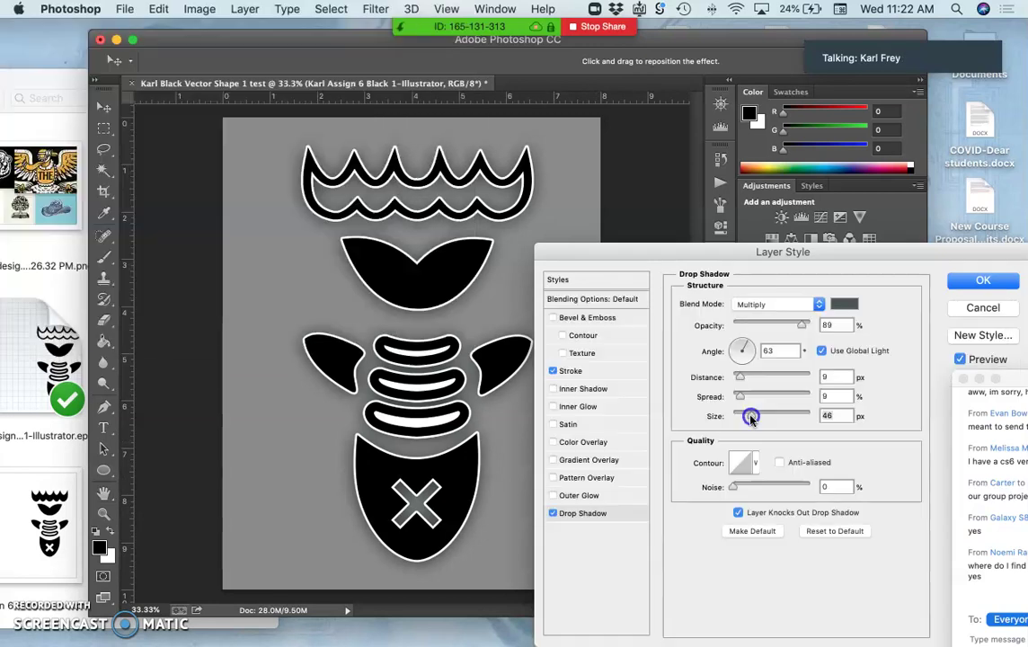
drag(751, 417, 751, 419)
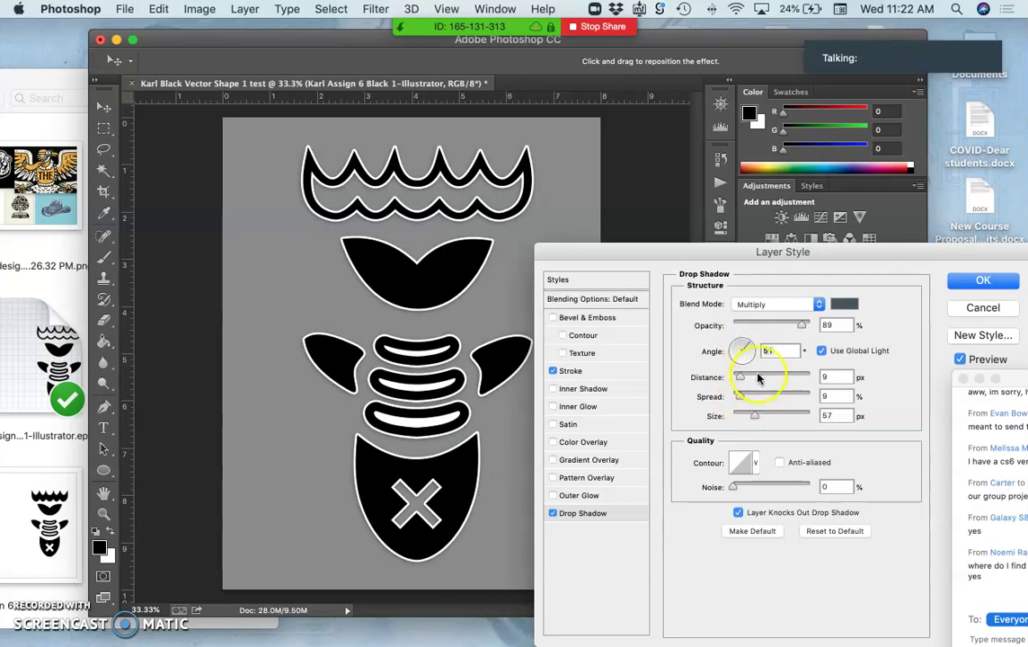
click(835, 309)
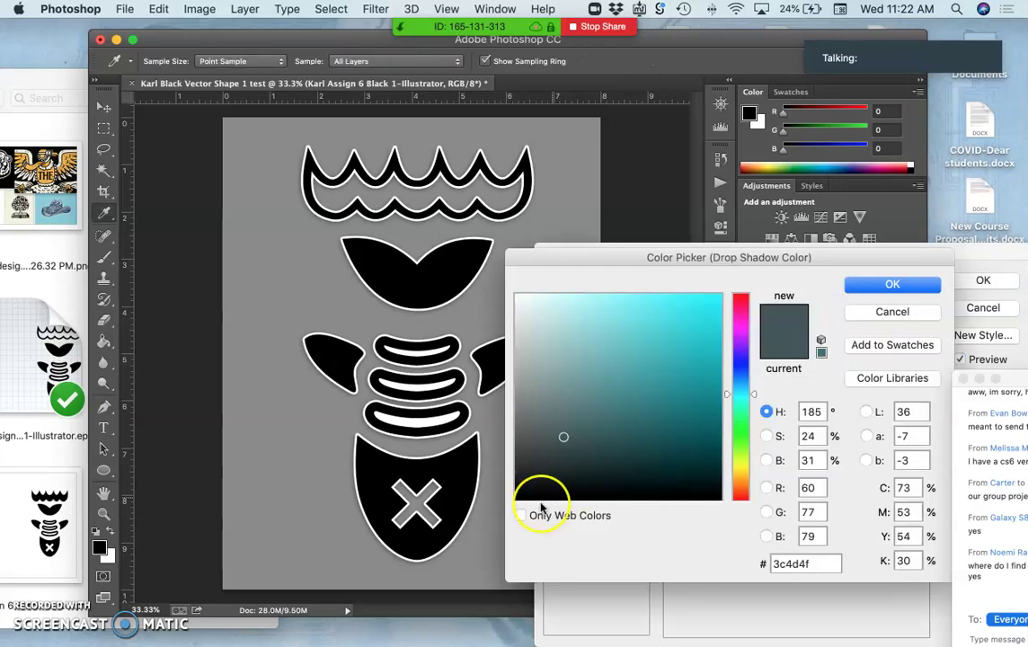
click(467, 486)
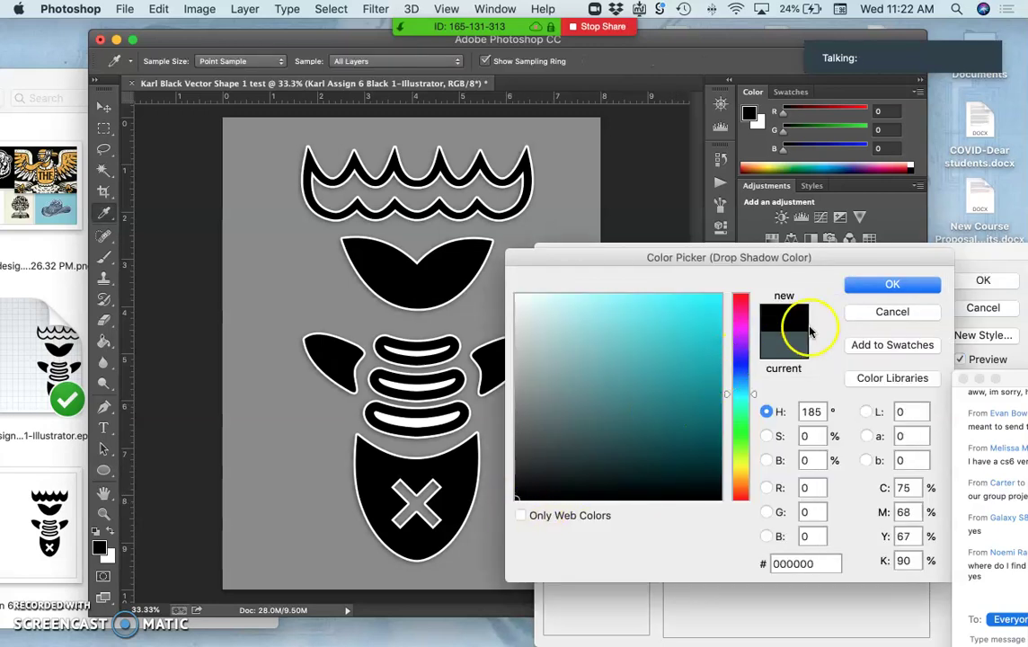
click(865, 285)
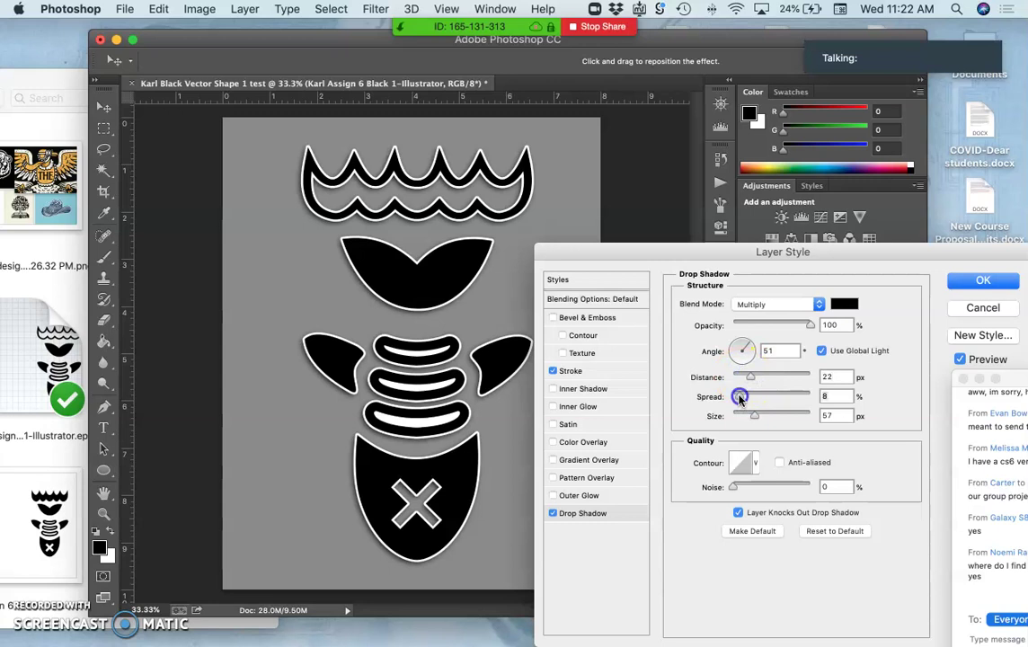
drag(751, 397, 753, 397)
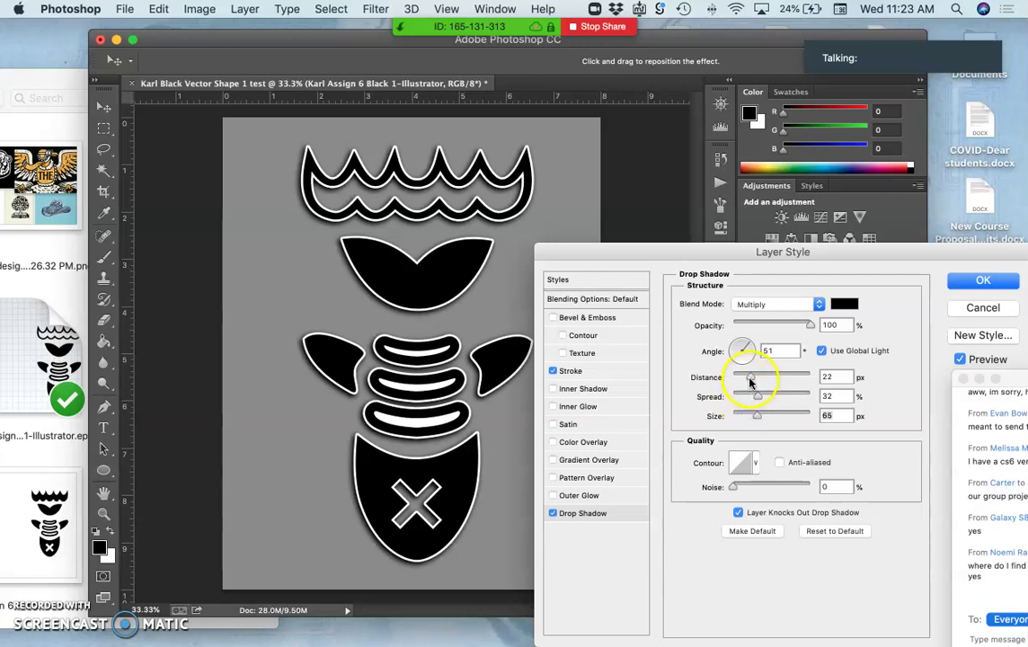
drag(758, 379, 761, 378)
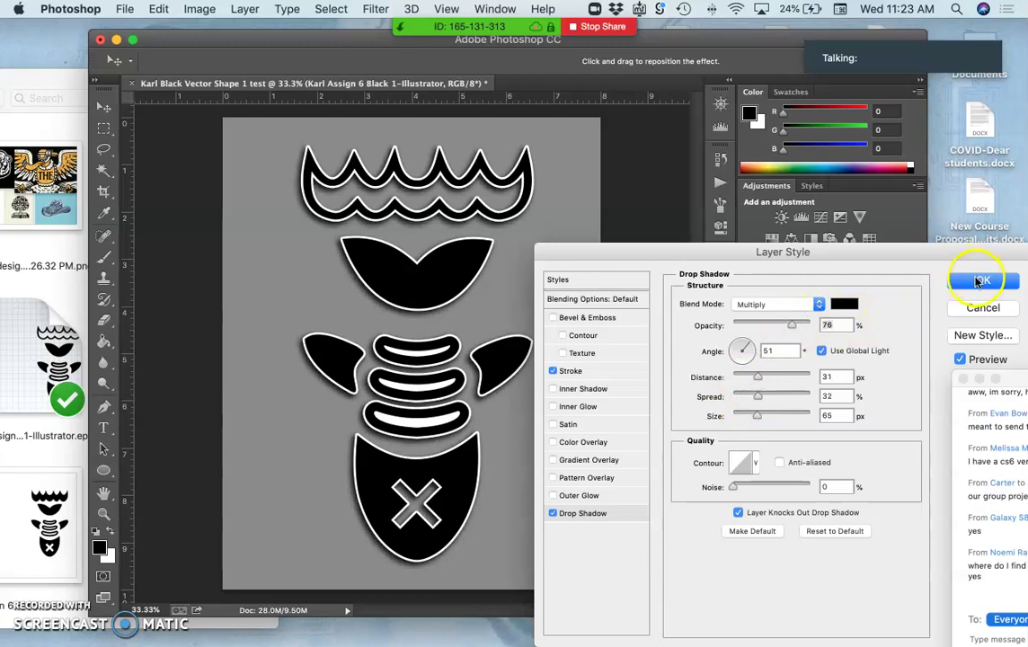
click(978, 281)
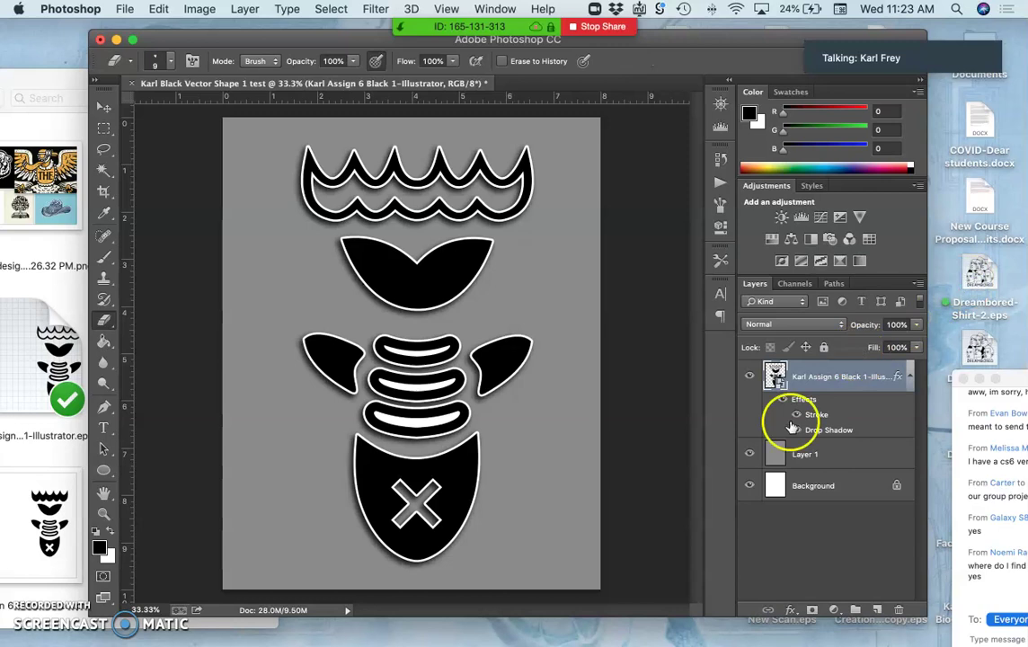
click(750, 456)
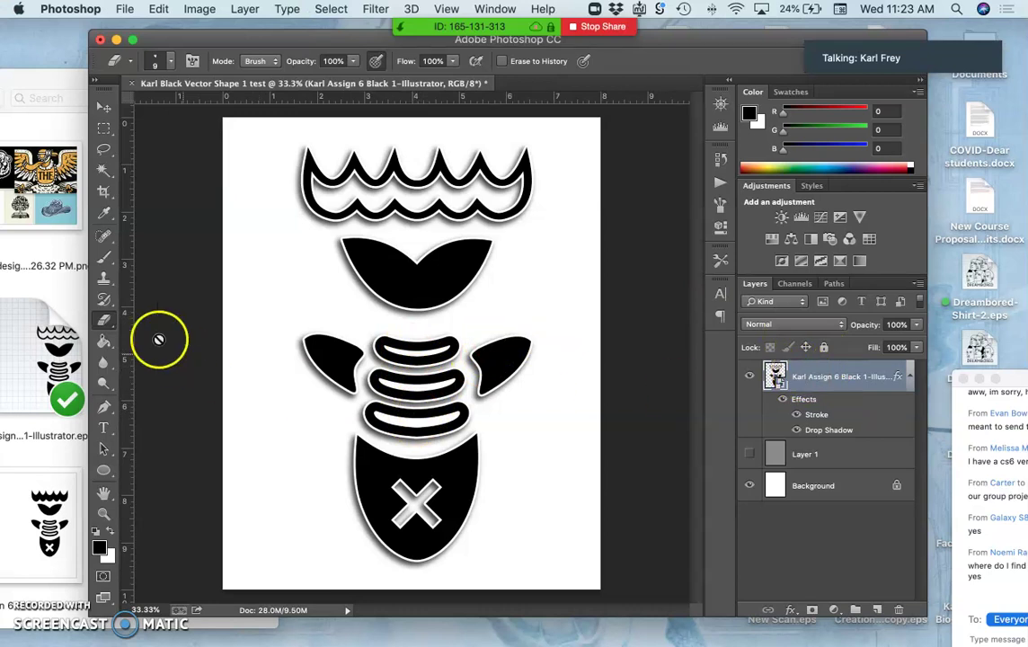
click(104, 165)
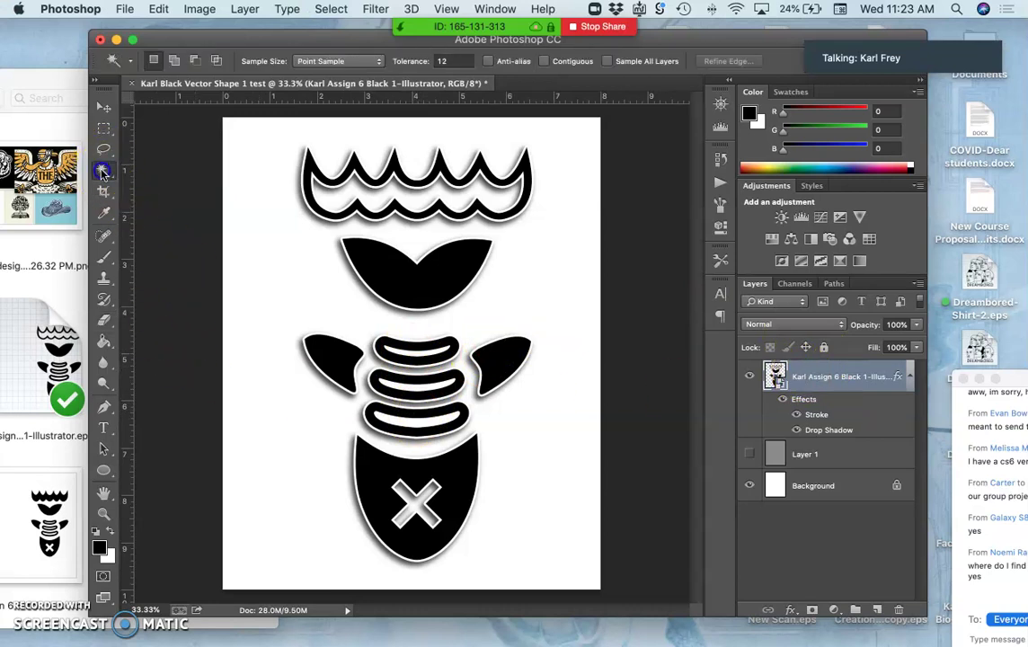
click(411, 354)
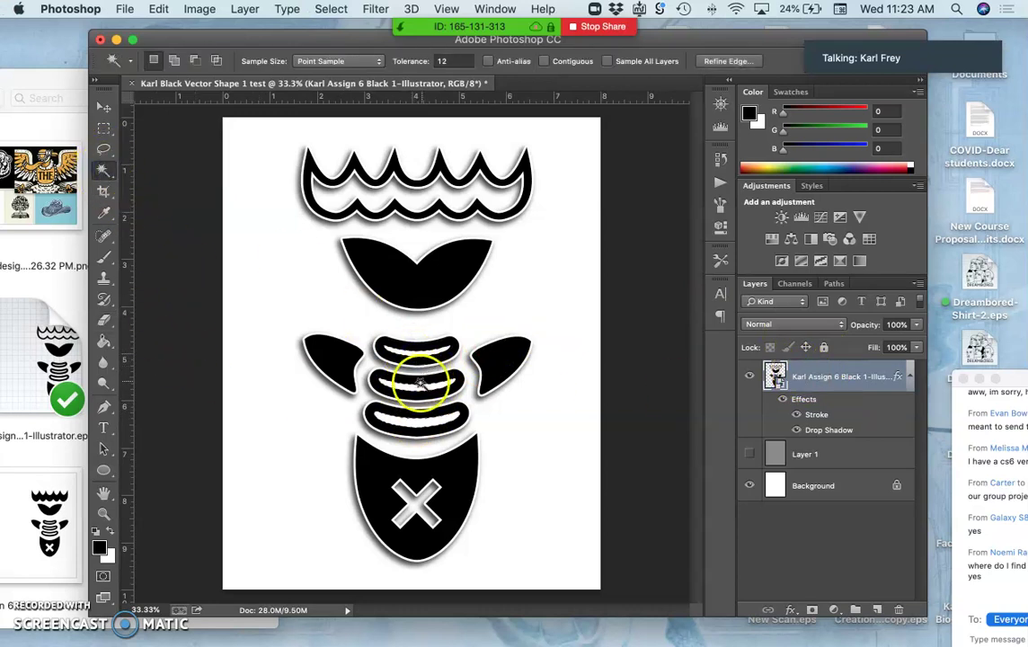
key(Delete)
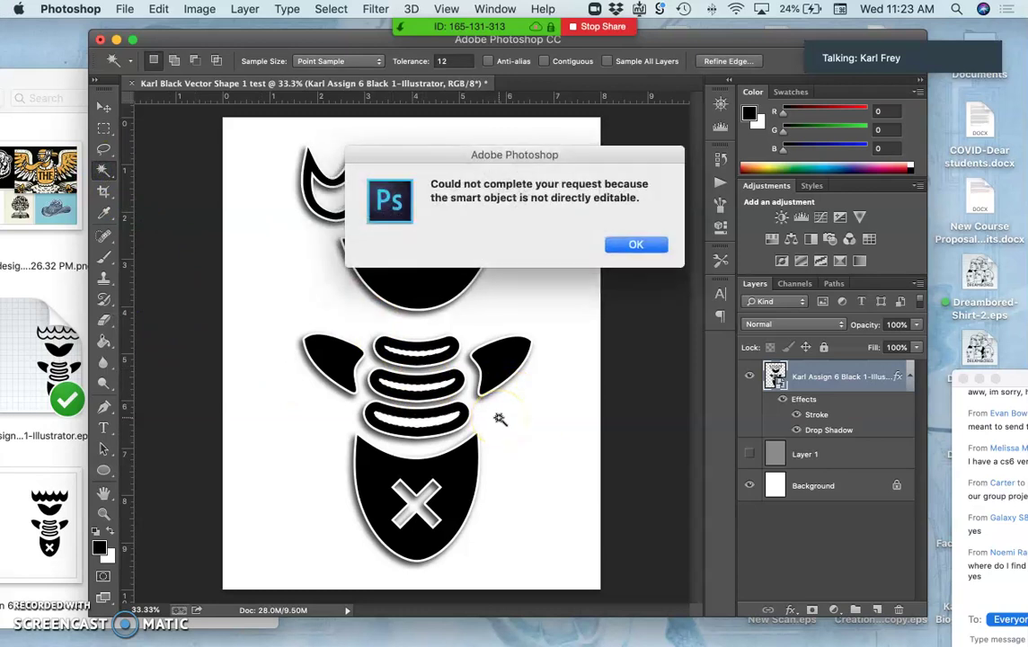
click(634, 244)
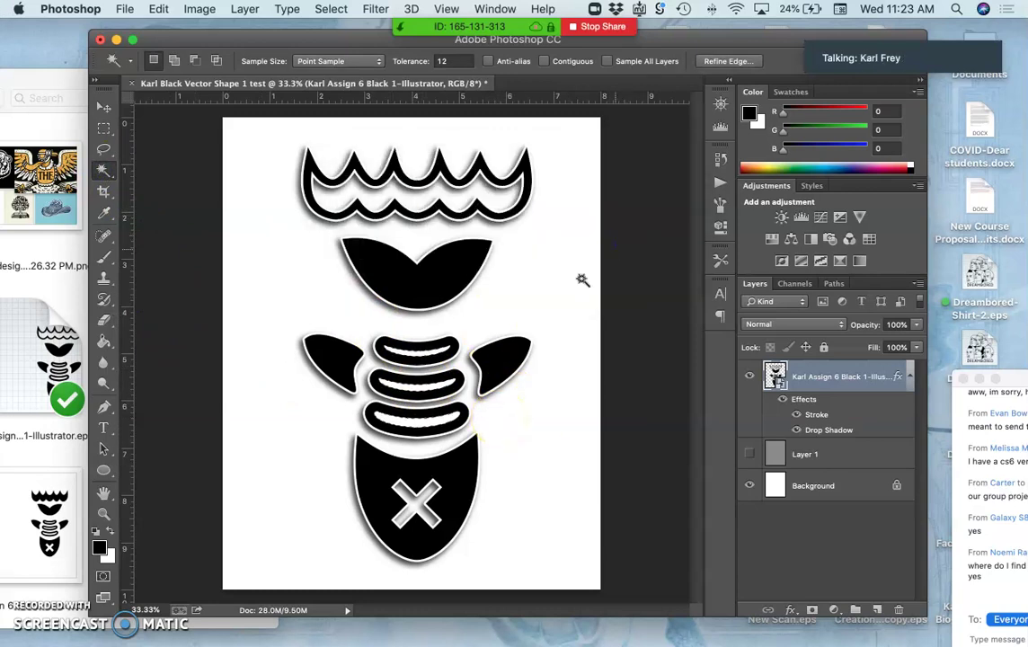
right_click(837, 384)
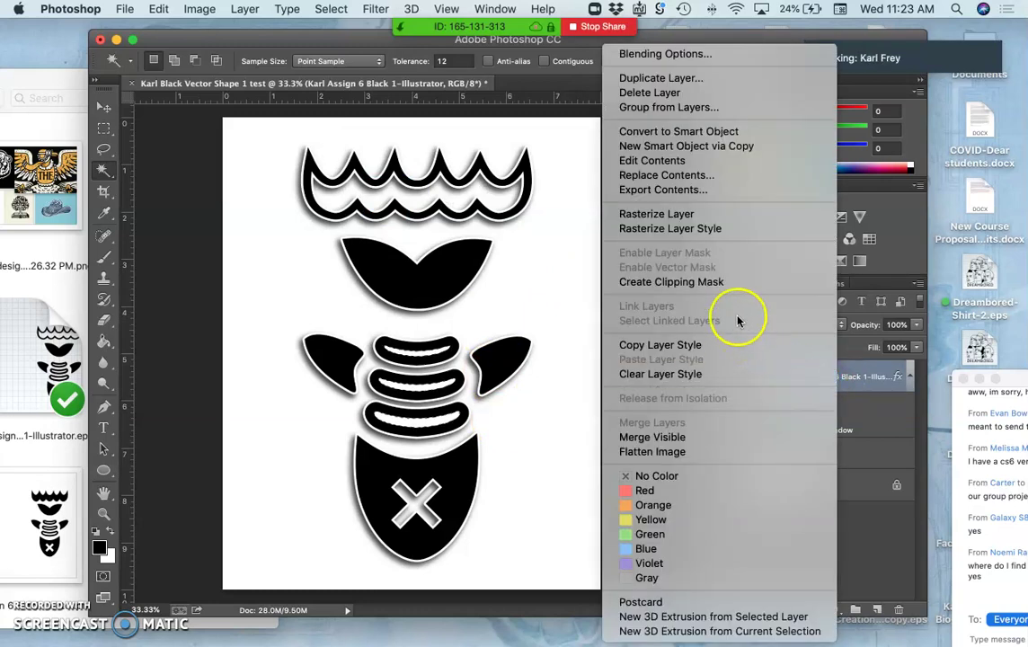
click(532, 357)
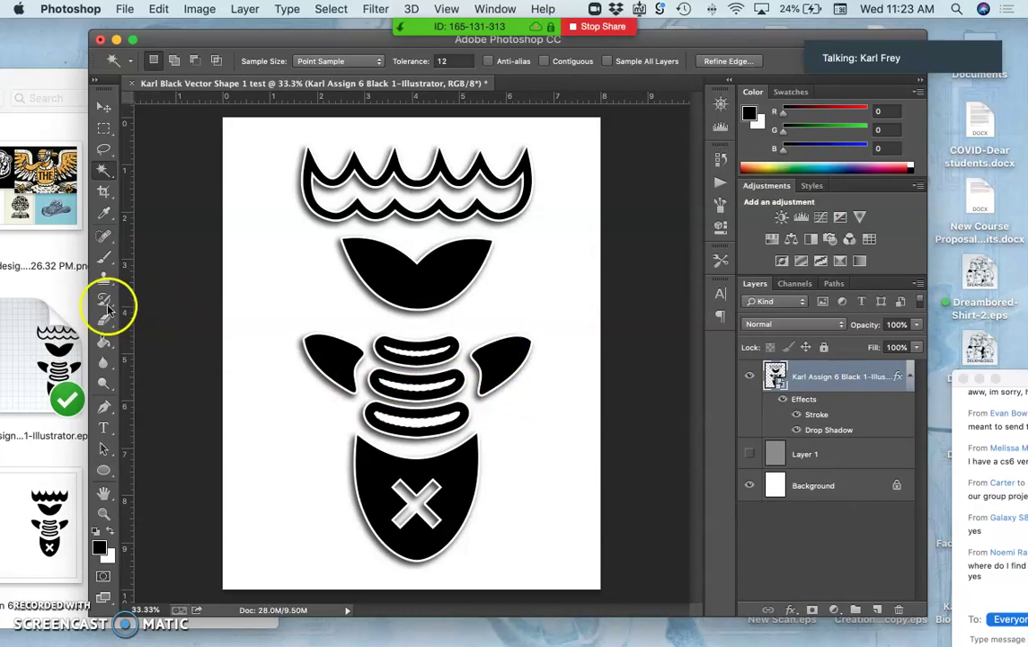
Open Karl Assign 6 Black 1-Illustrator.eps from Finder with Adobe Illustrator CC
click(70, 299)
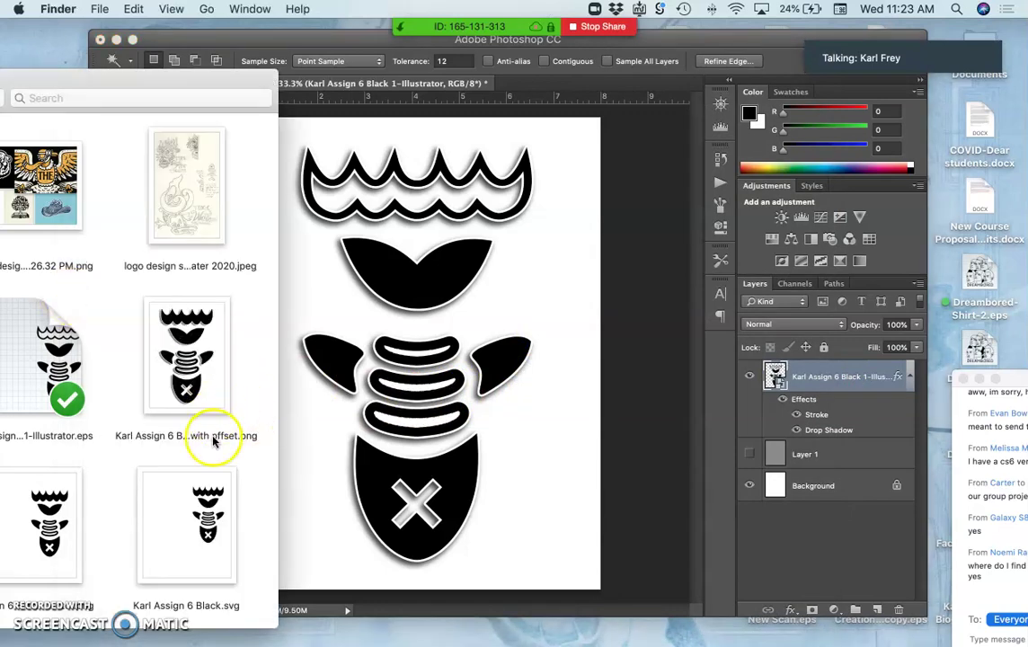
scroll(184, 442, down, 1)
click(63, 377)
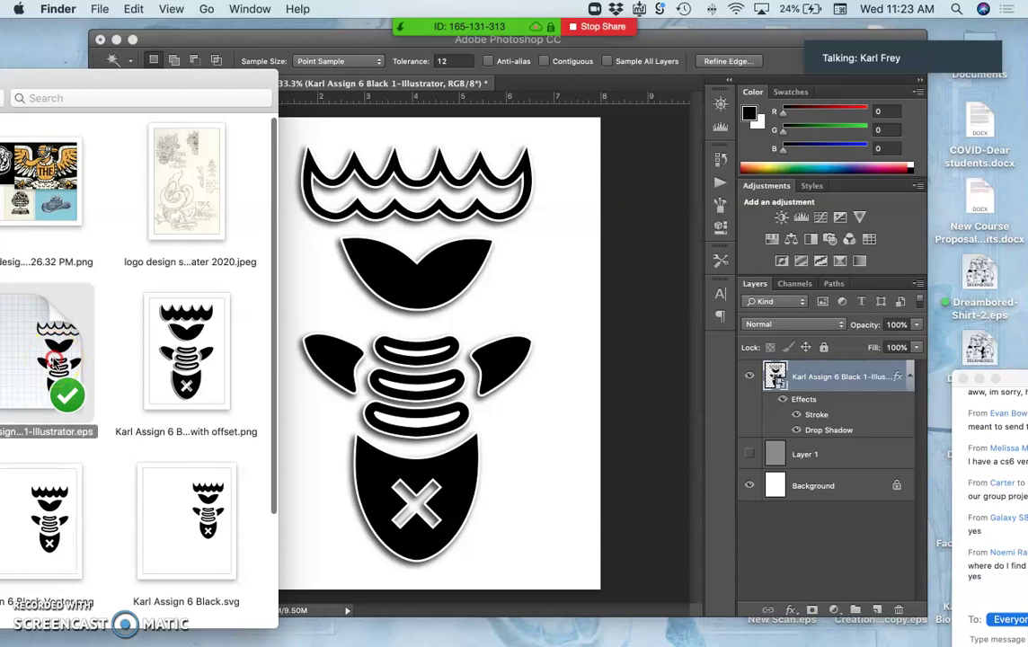
right_click(53, 362)
mouse_move(96, 226)
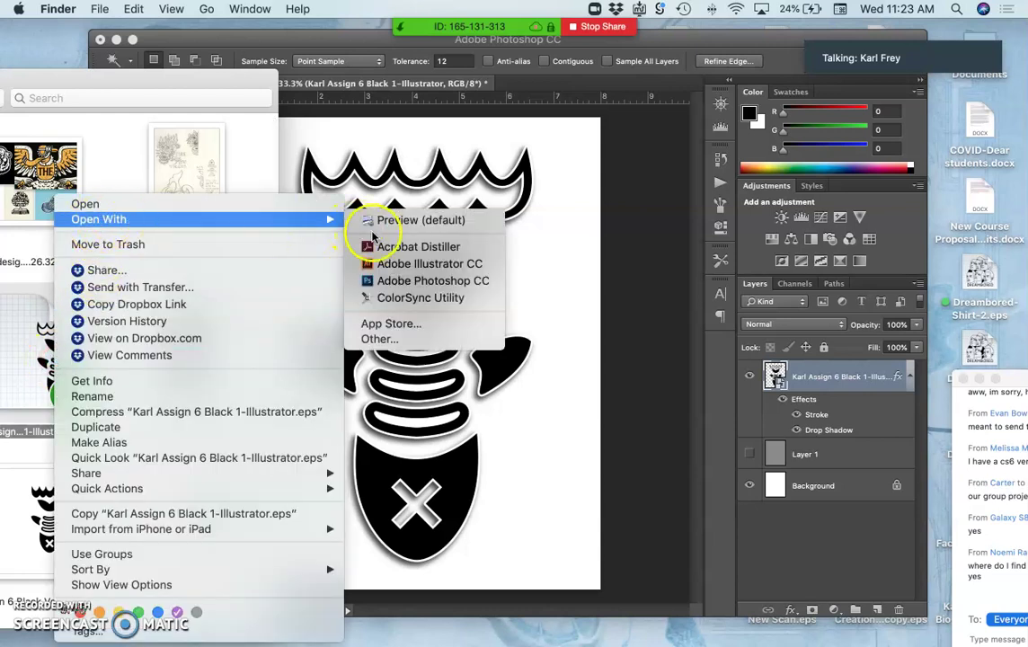
click(382, 263)
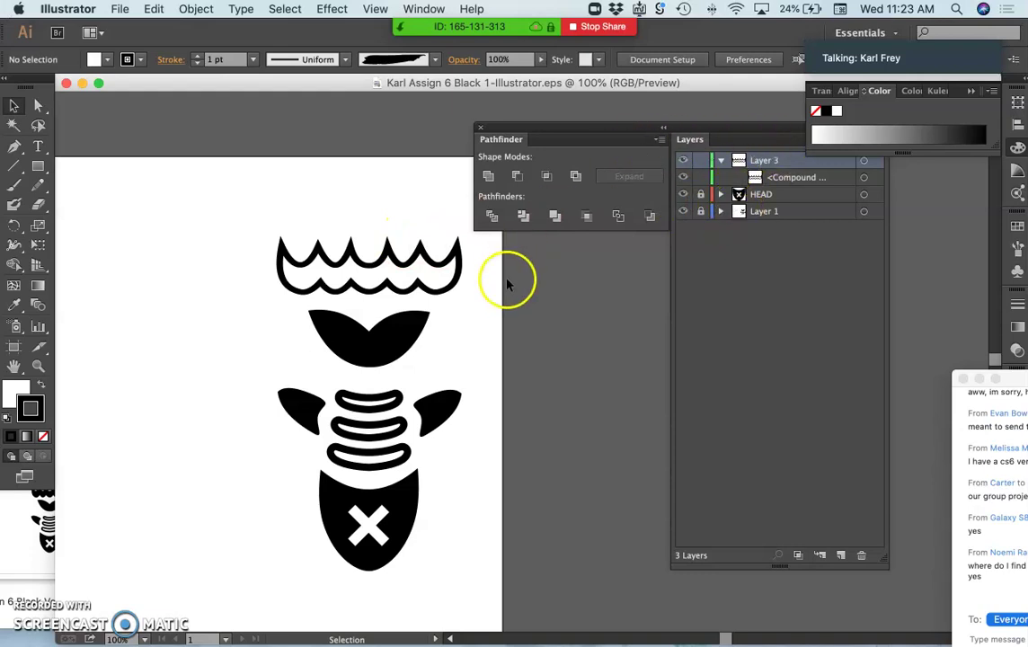
Zoom out to 50%, expand Layer 1 in the Layers panel, and unlock HEAD
key(super+minus)
key(super+minus)
key(v)
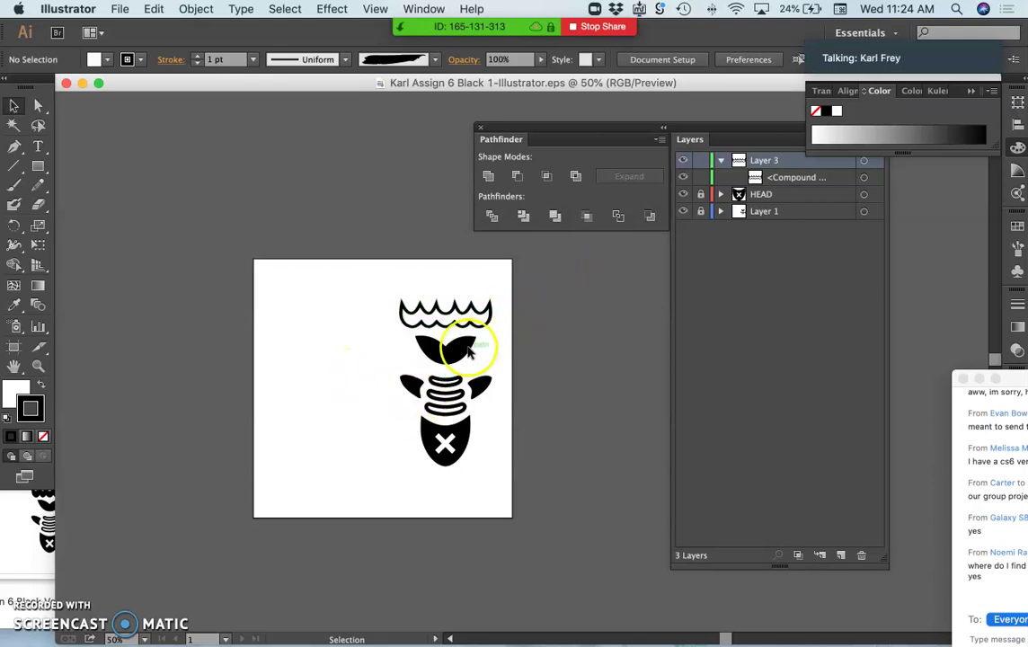
click(719, 212)
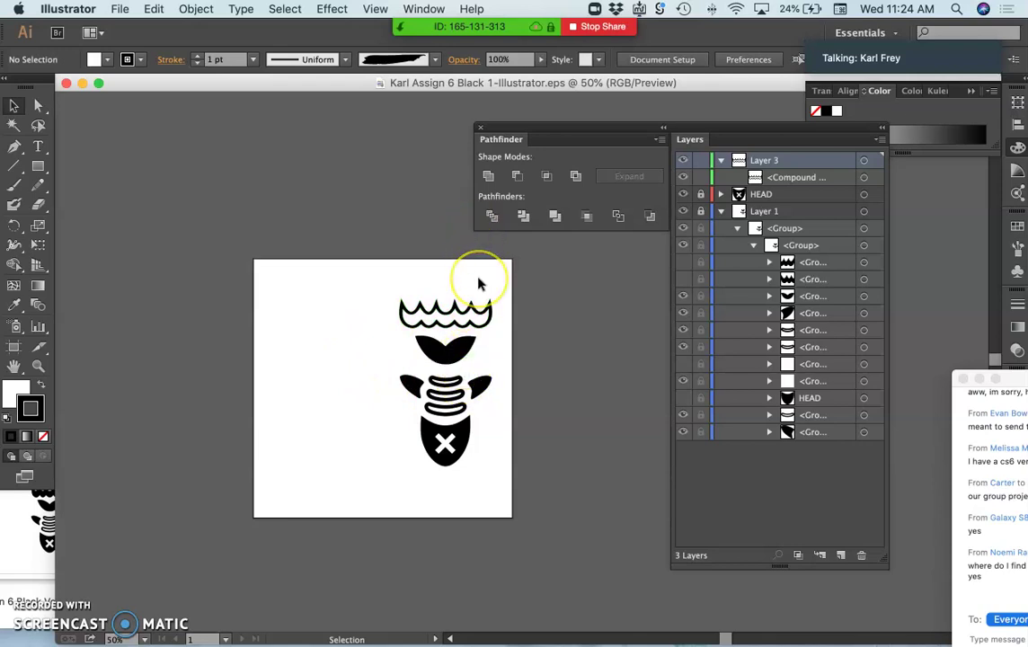
click(700, 195)
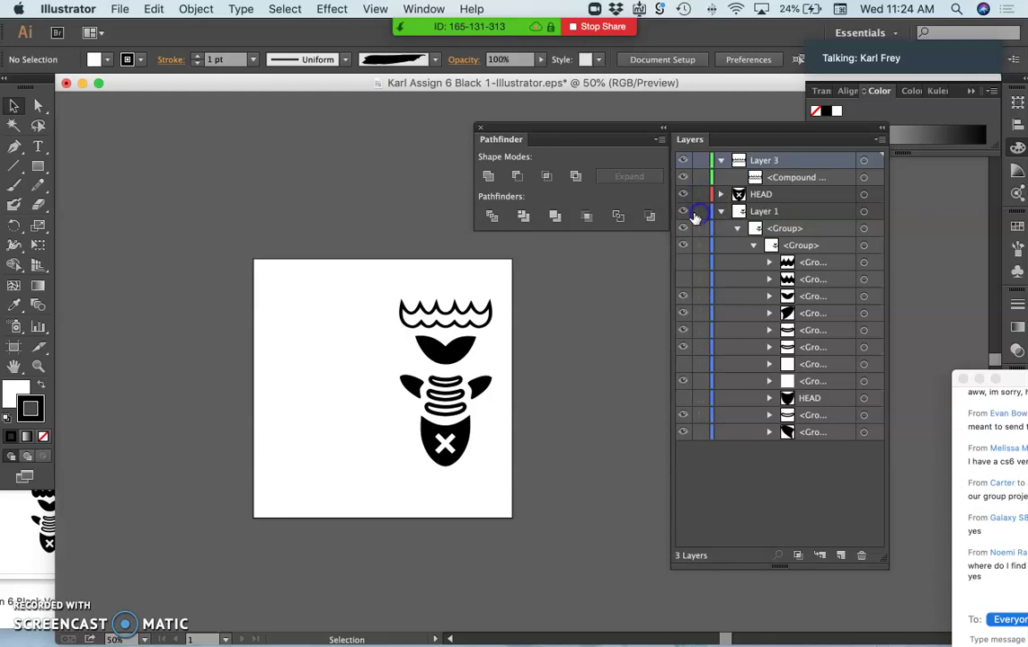
Select all artwork on Layer 3, HEAD and Layer 1 via their target circles
click(863, 162)
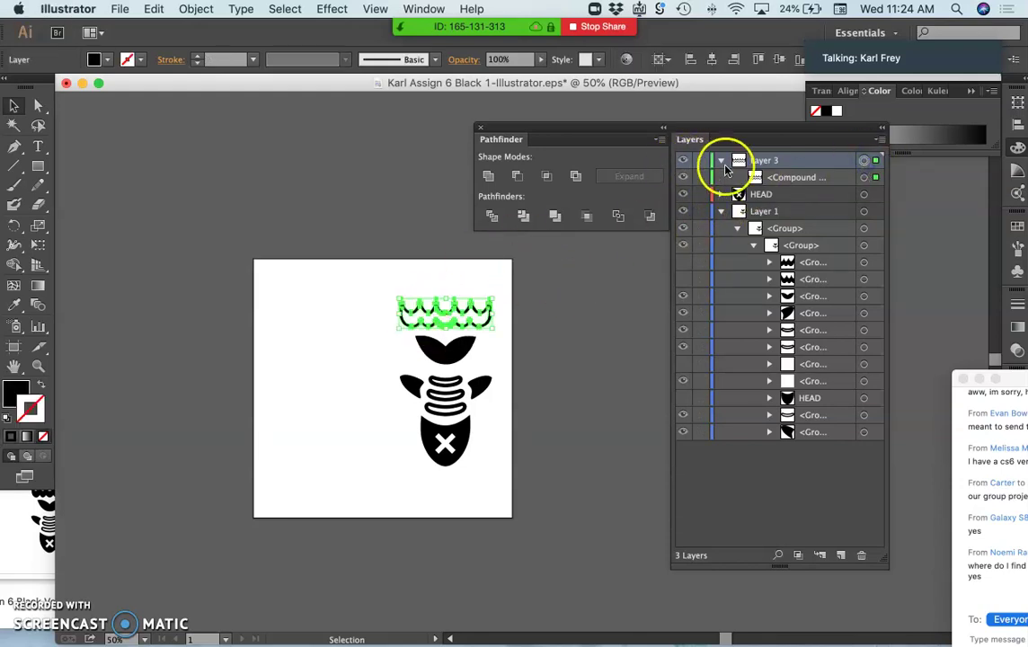
click(721, 162)
click(721, 177)
click(721, 177)
click(721, 195)
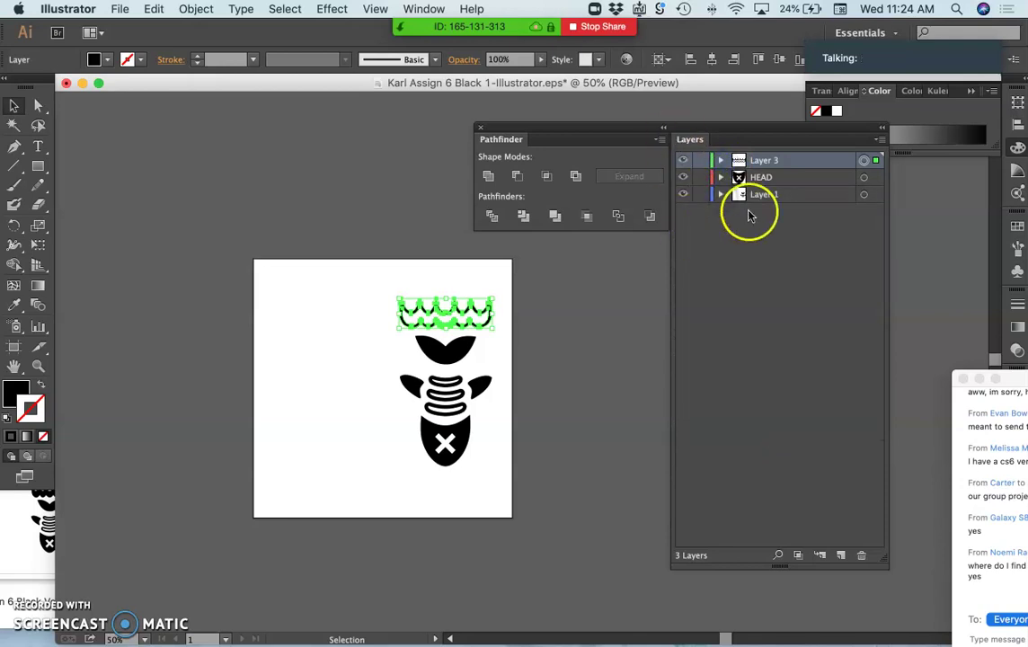
shift+click(864, 179)
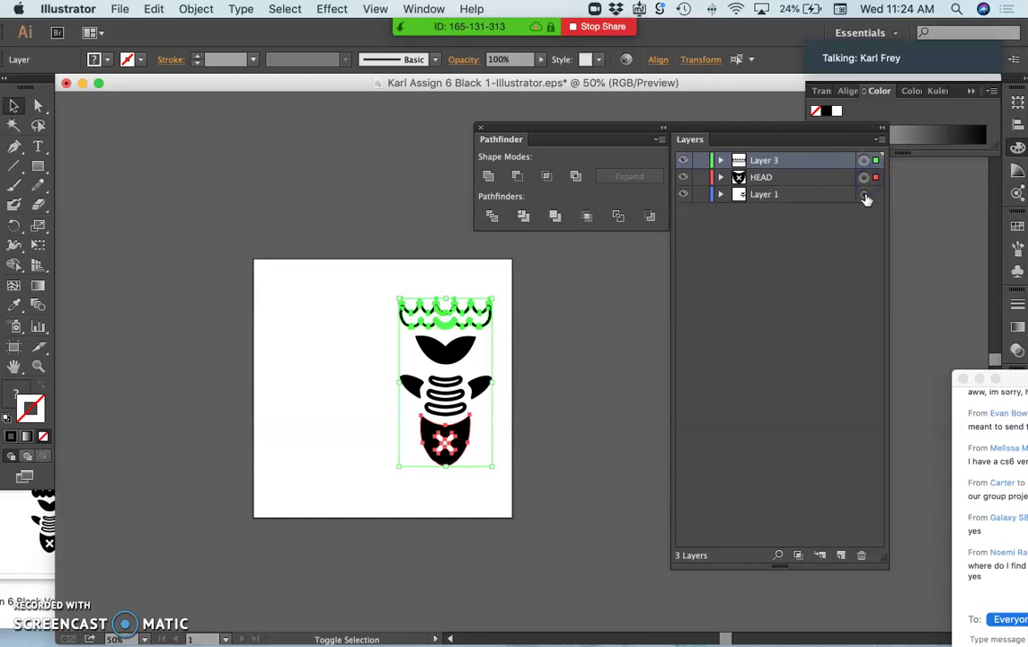
shift+click(864, 195)
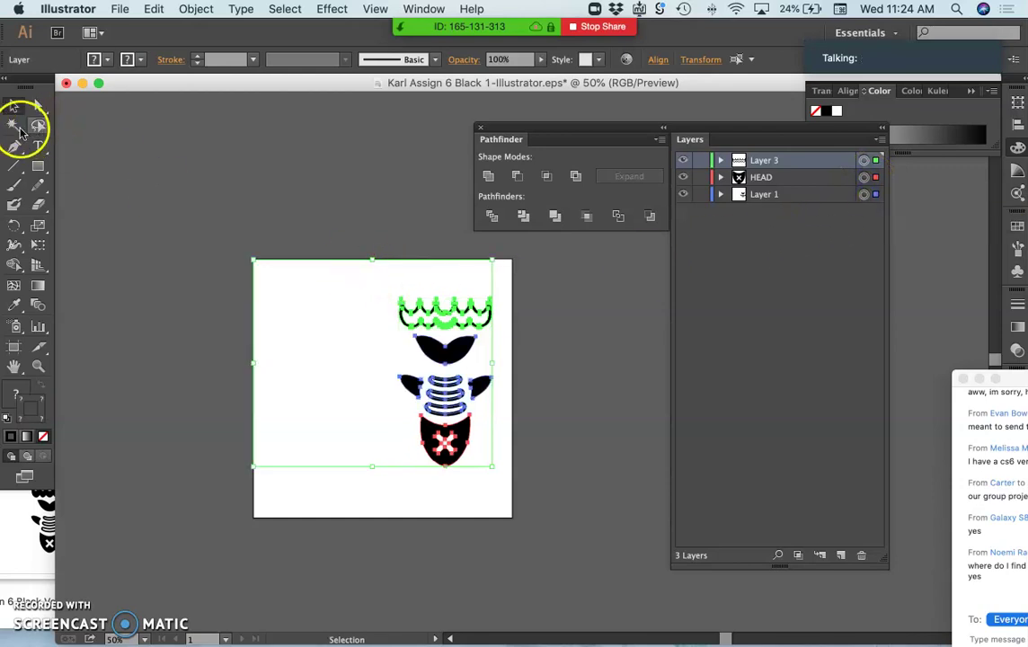
Drag the selected logo right off the artboard onto the gray pasteboard, then deselect
click(14, 106)
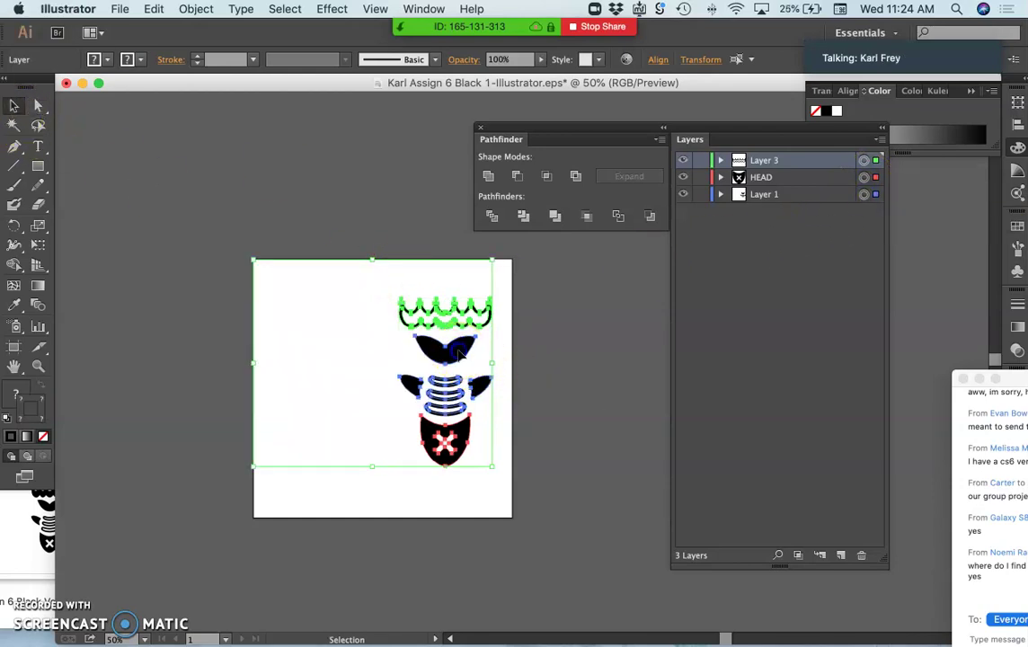
drag(460, 355, 606, 345)
scroll(564, 390, right, 5)
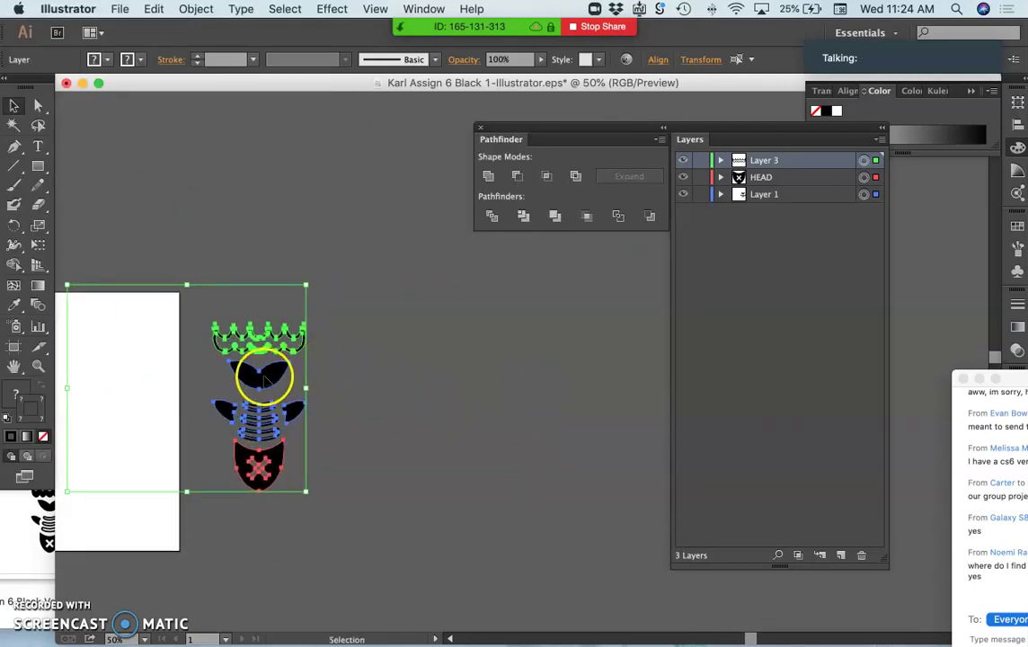
drag(265, 377, 424, 376)
click(502, 429)
scroll(526, 447, left, 1)
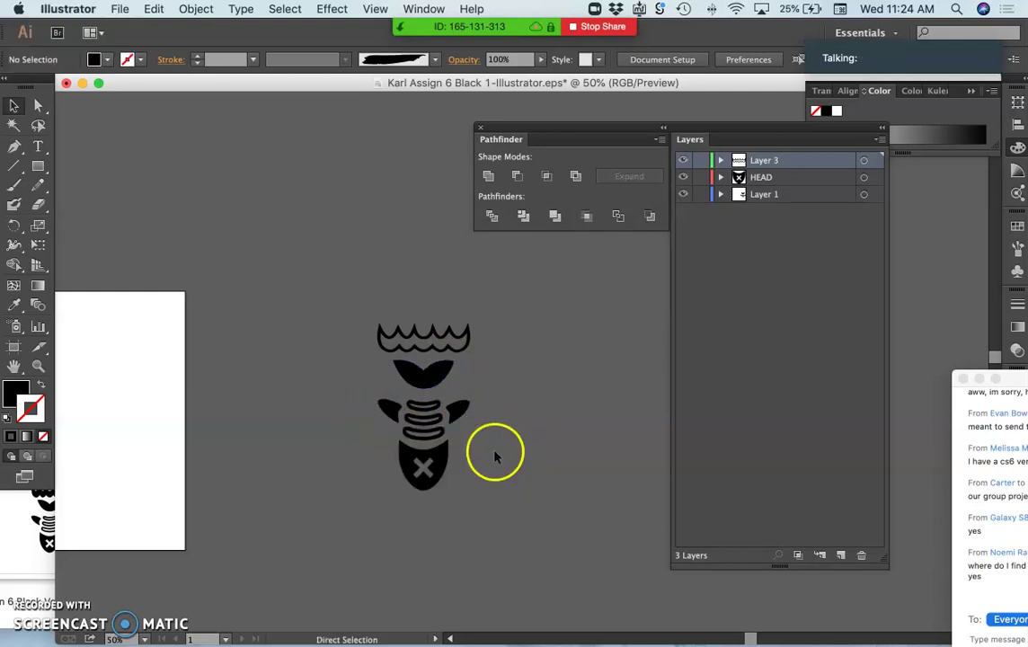
key(super+equal)
key(super+equal)
scroll(494, 456, down, 5)
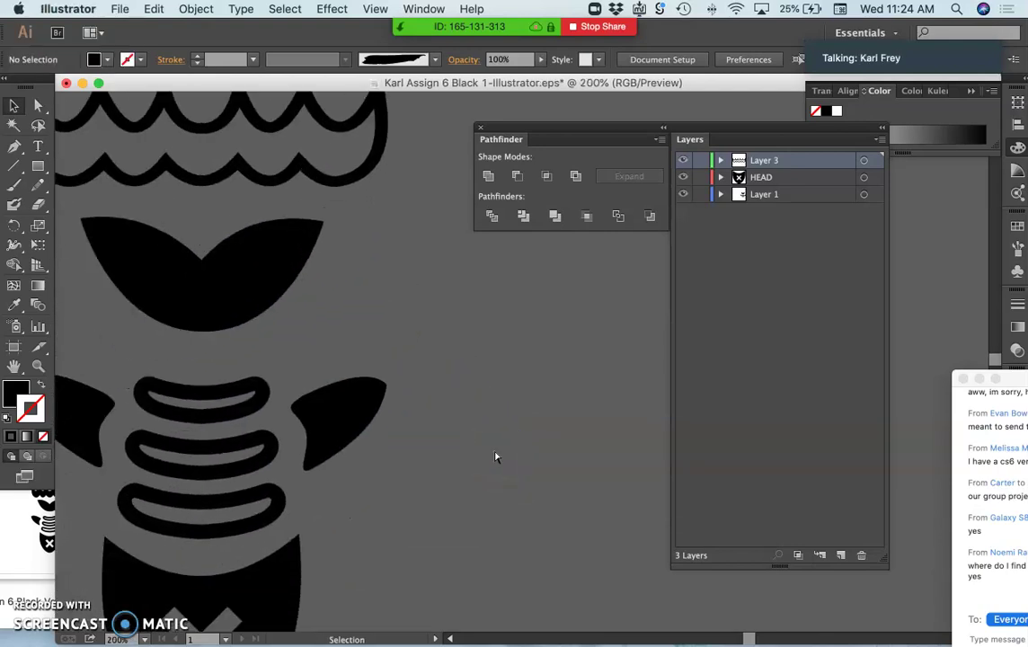
scroll(494, 456, left, 3)
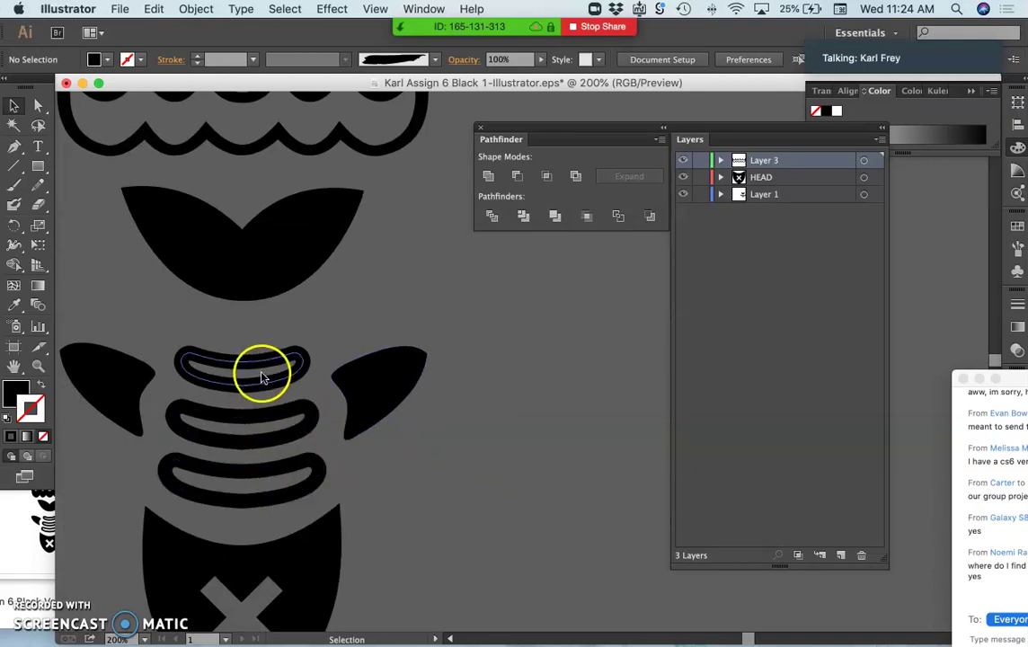
scroll(259, 334, up, 1)
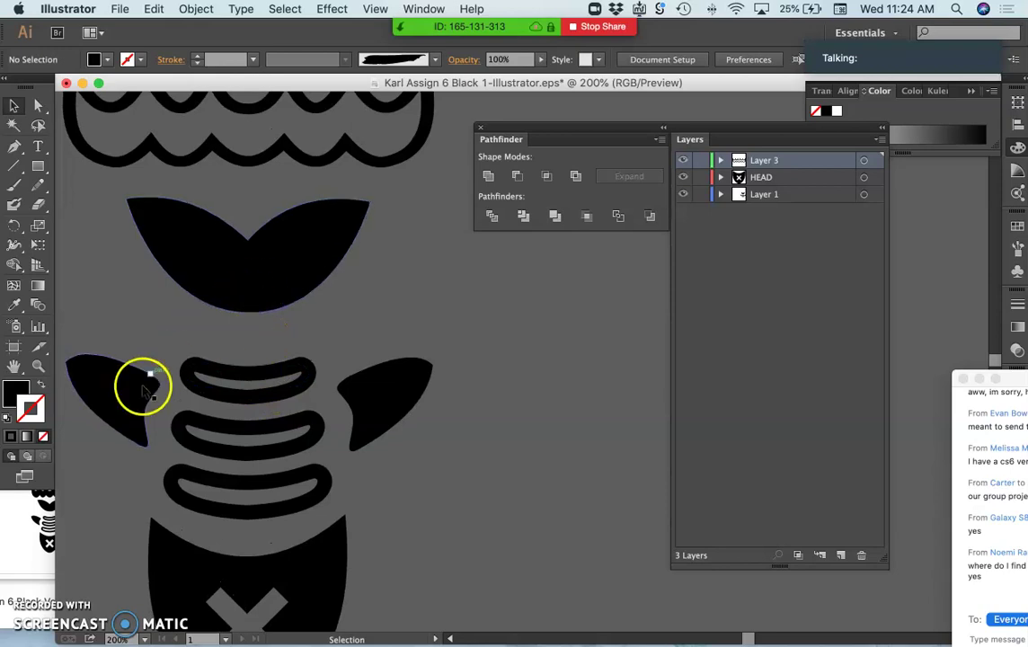
scroll(321, 550, down, 5)
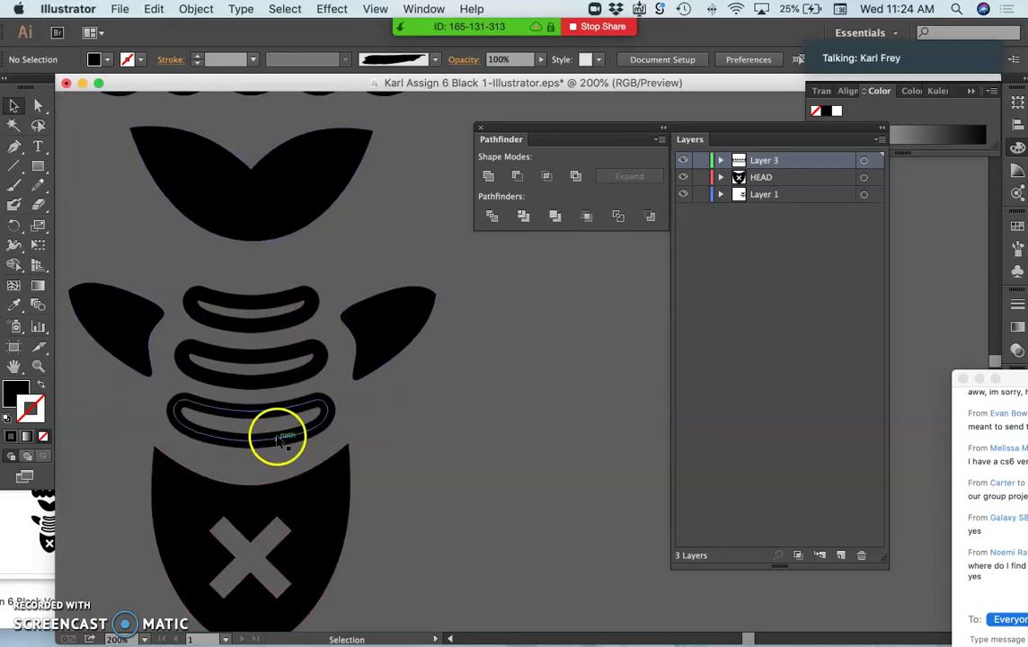
click(257, 305)
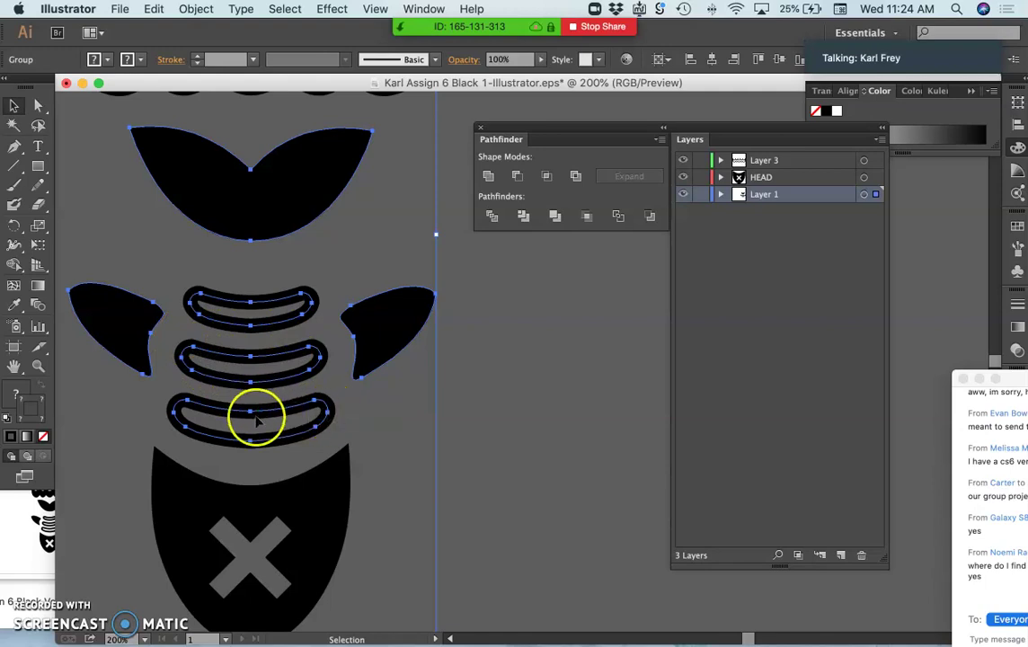
scroll(273, 289, up, 10)
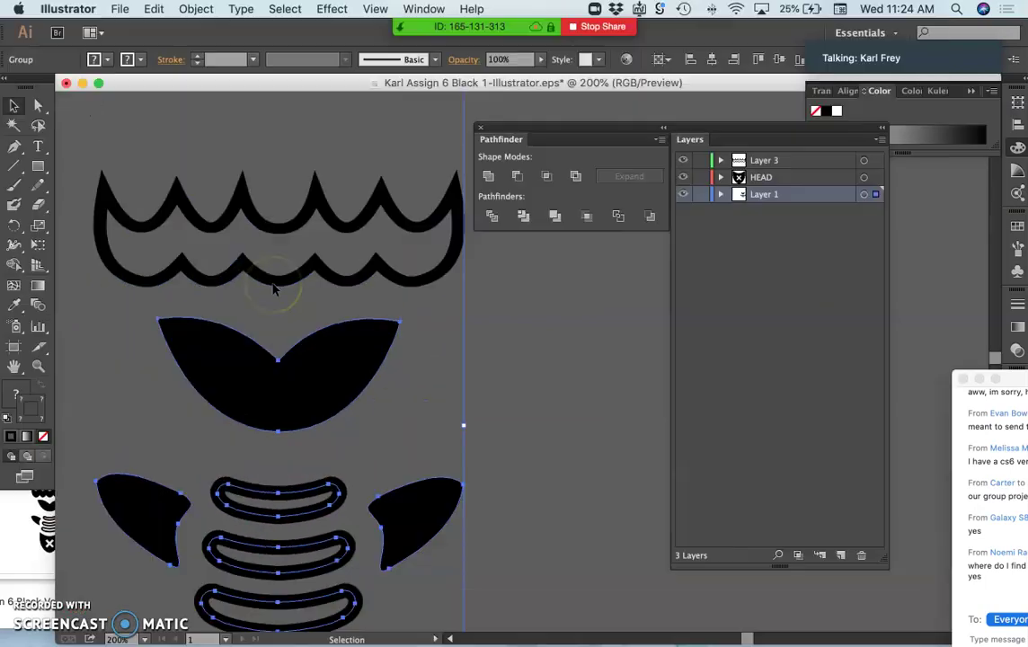
scroll(275, 359, down, 7)
scroll(278, 364, down, 2)
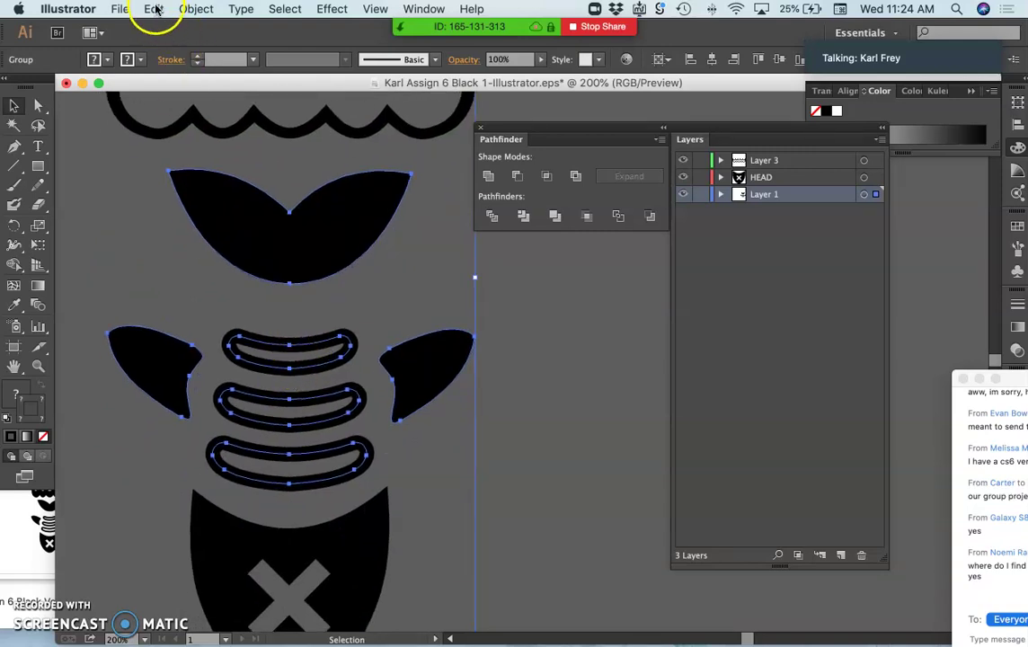
Apply Object > Path > Outline Stroke to the ribs, expand Layer 1, and deselect
click(196, 9)
mouse_move(229, 316)
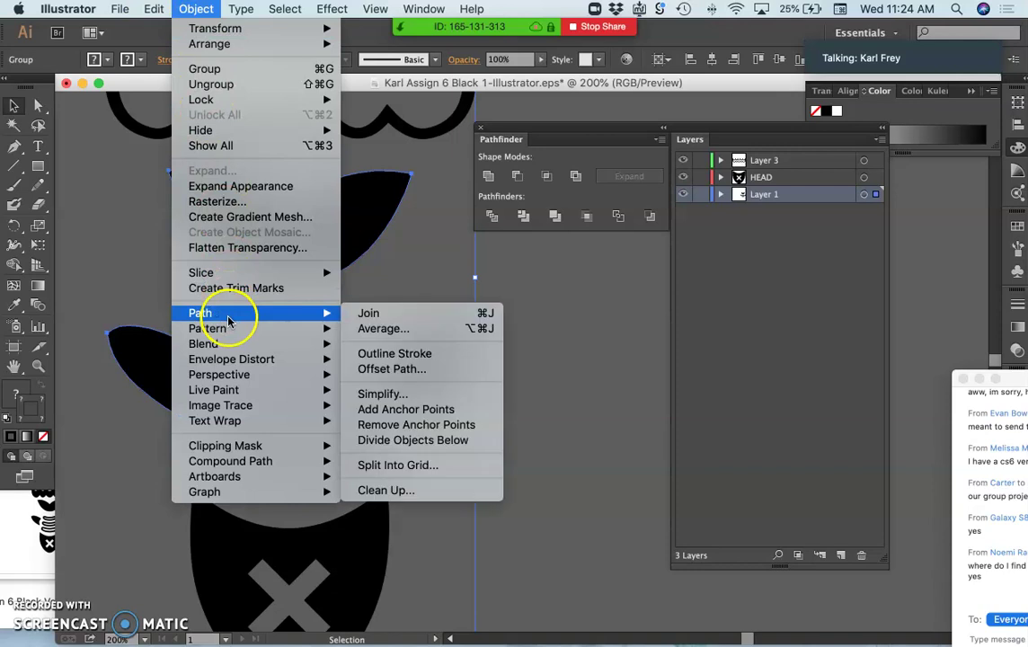
click(385, 353)
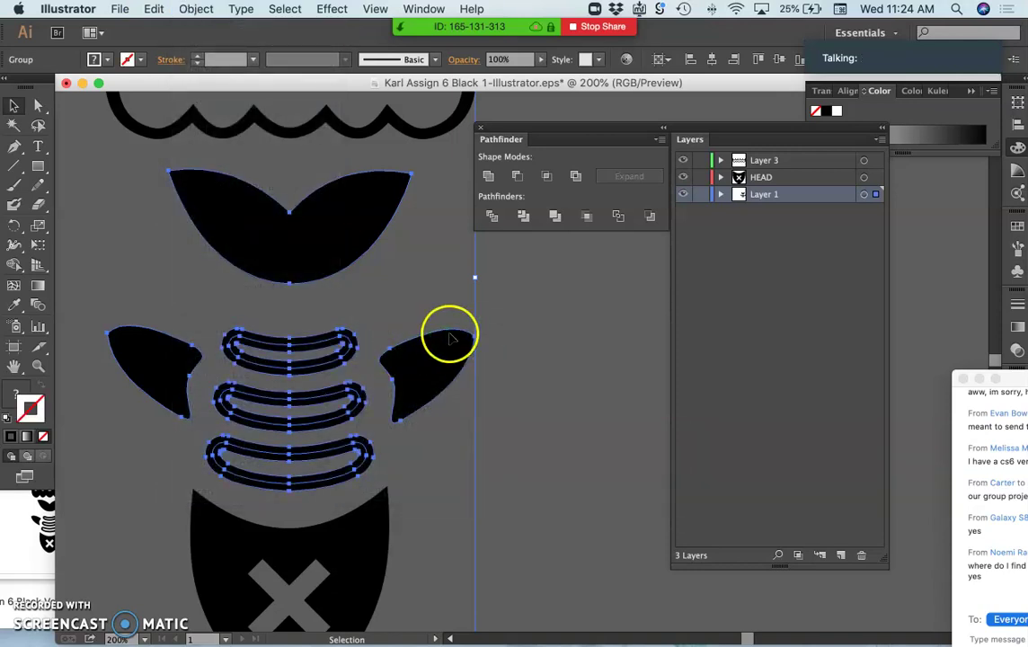
click(719, 195)
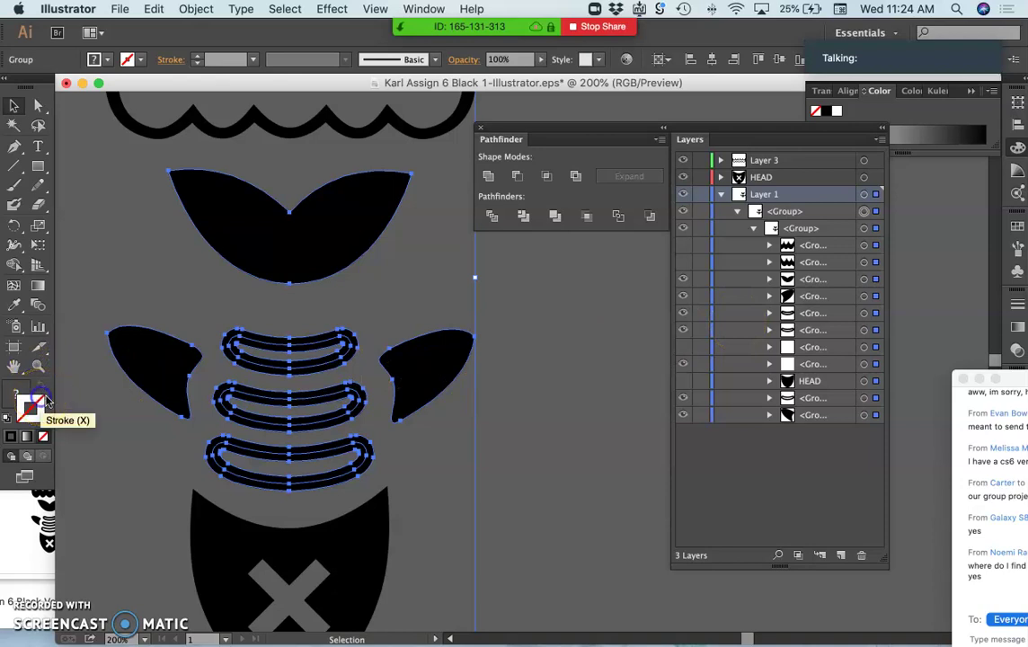
click(96, 419)
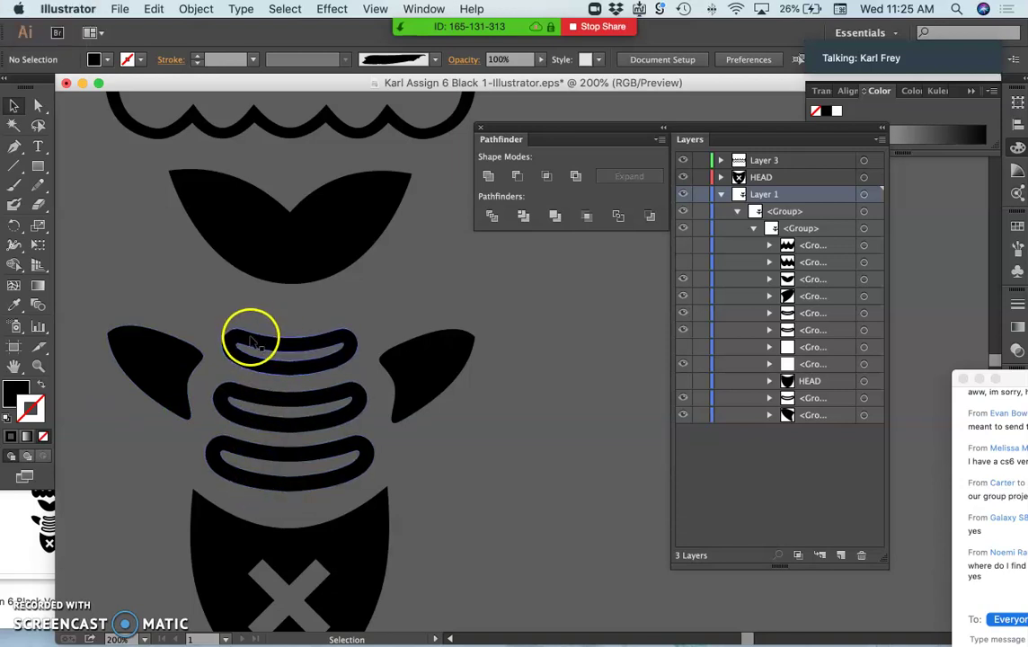
scroll(276, 370, up, 5)
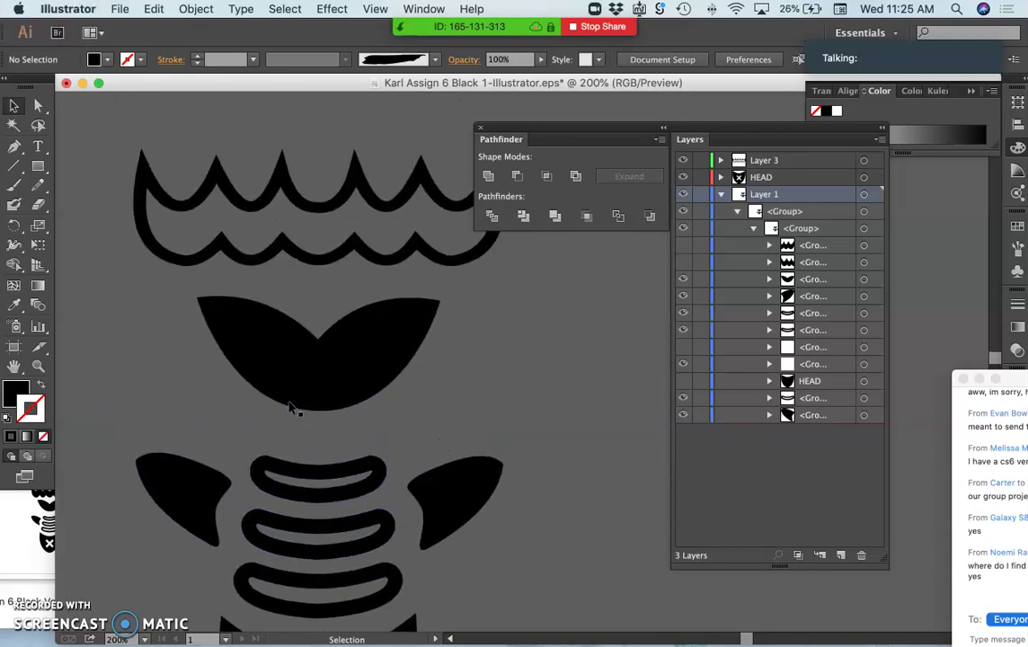
Save the edited EPS, select it in the Finder folder, and bring Photoshop forward
click(120, 9)
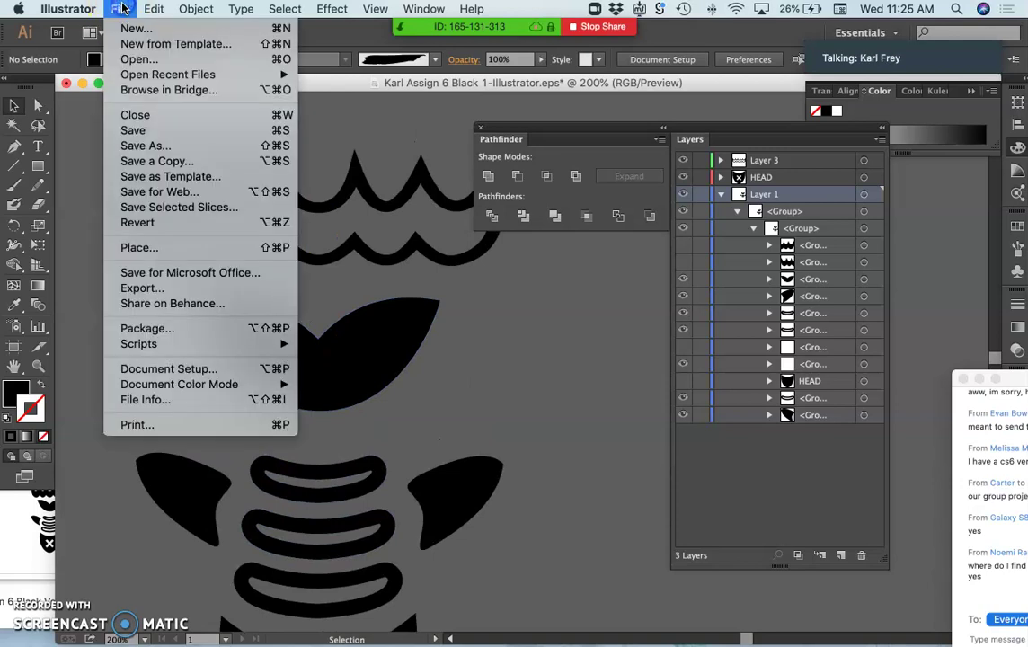
click(128, 131)
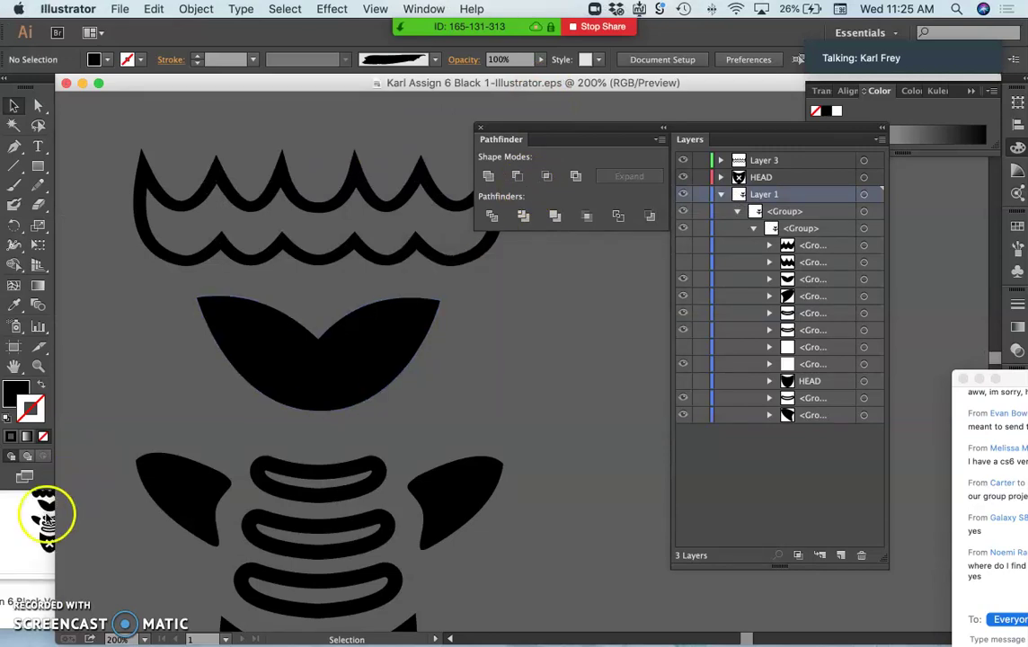
click(45, 520)
drag(139, 98, 275, 91)
click(178, 367)
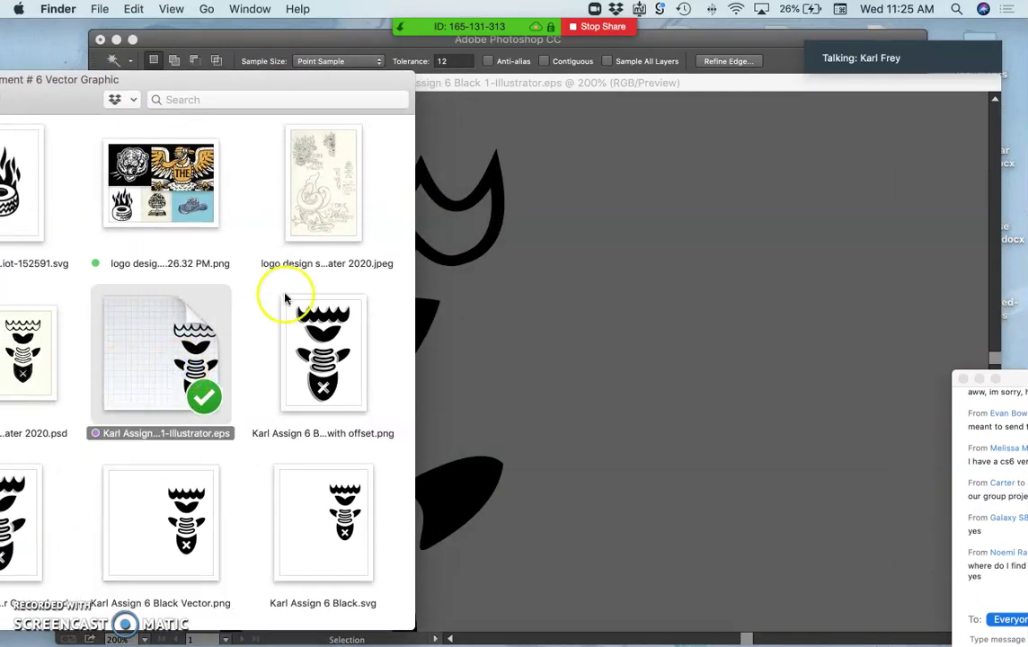
click(334, 38)
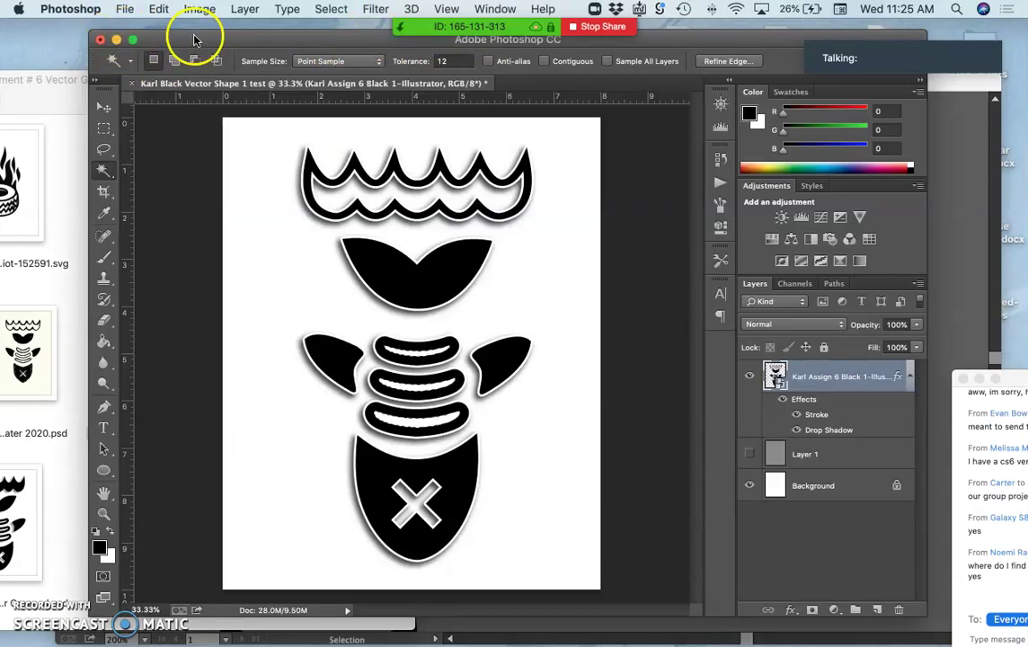
Drag the updated EPS from Finder into the Photoshop document as a placed layer
drag(198, 36, 256, 25)
drag(110, 364, 488, 357)
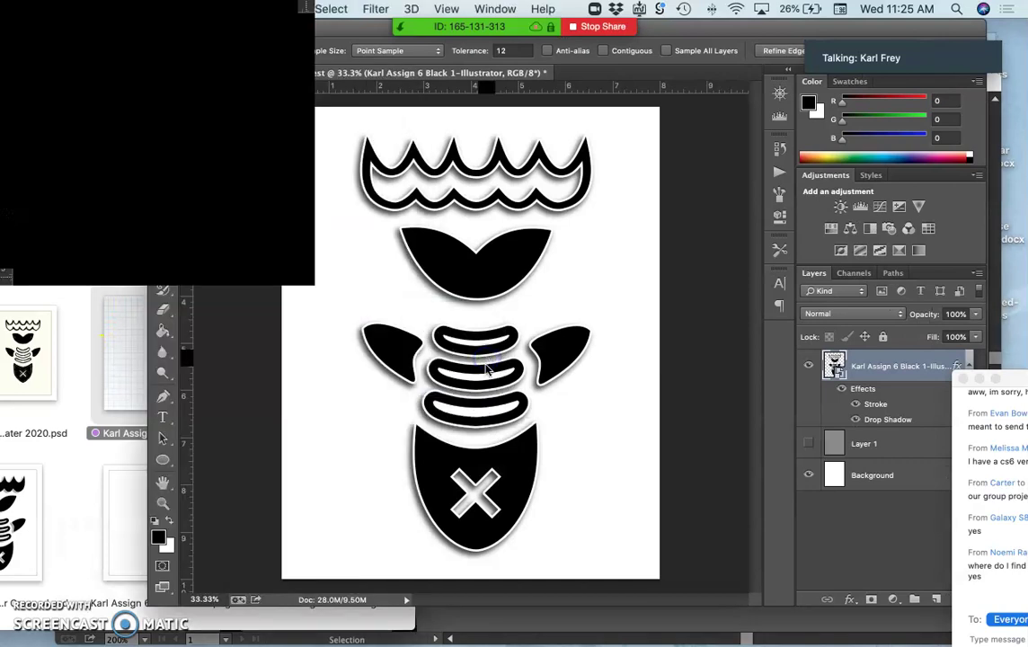
drag(600, 444, 604, 447)
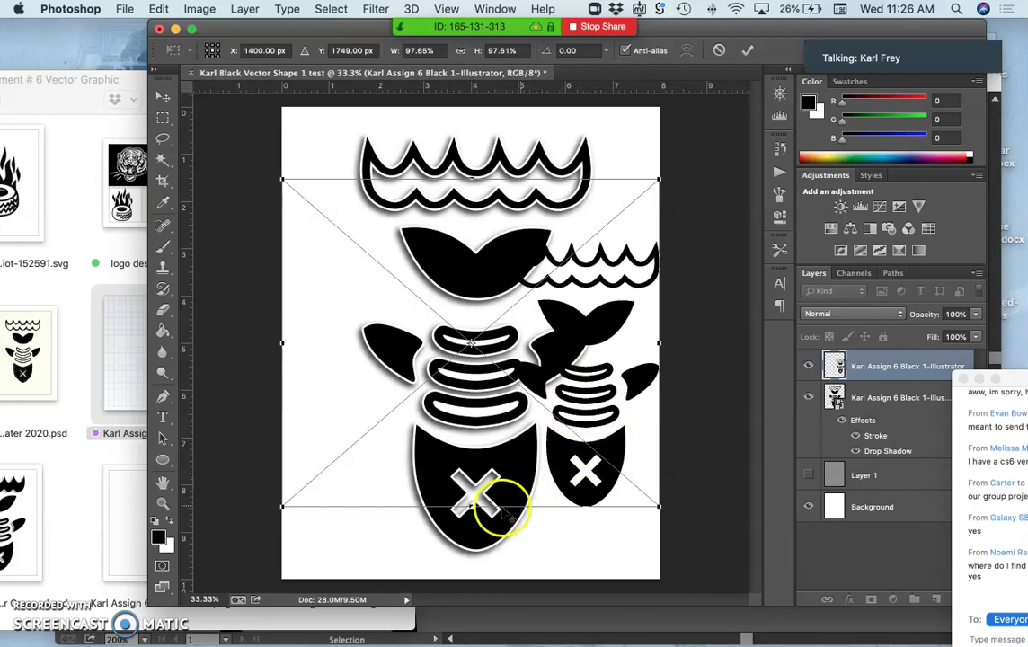
Scale the placed logo to about 147%, align it over the original, and commit
drag(282, 507, 185, 575)
drag(562, 304, 465, 259)
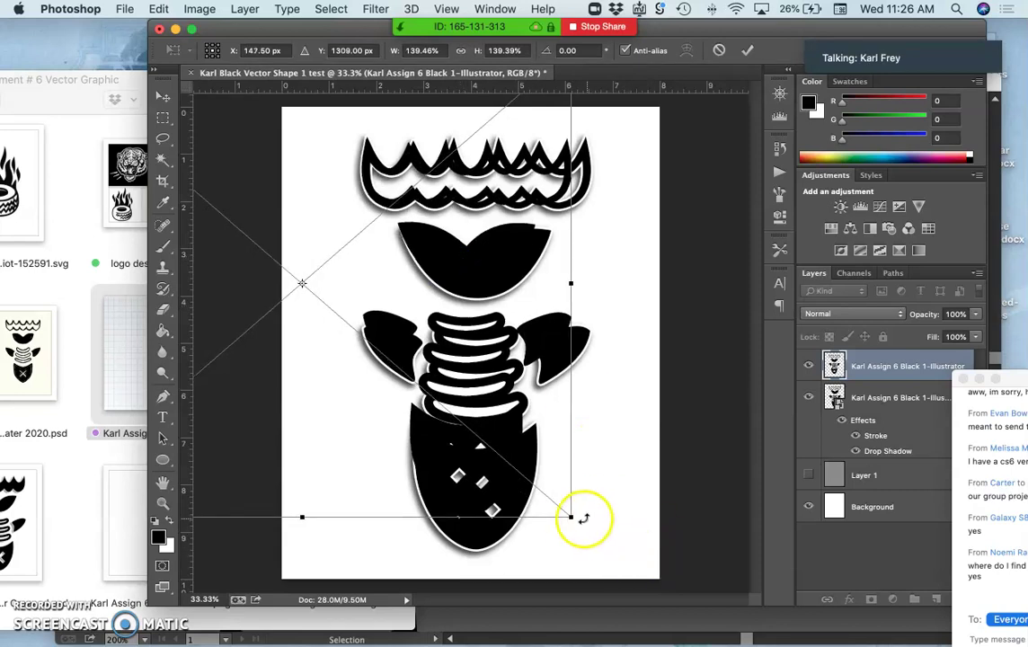
drag(572, 519, 600, 542)
drag(531, 460, 526, 459)
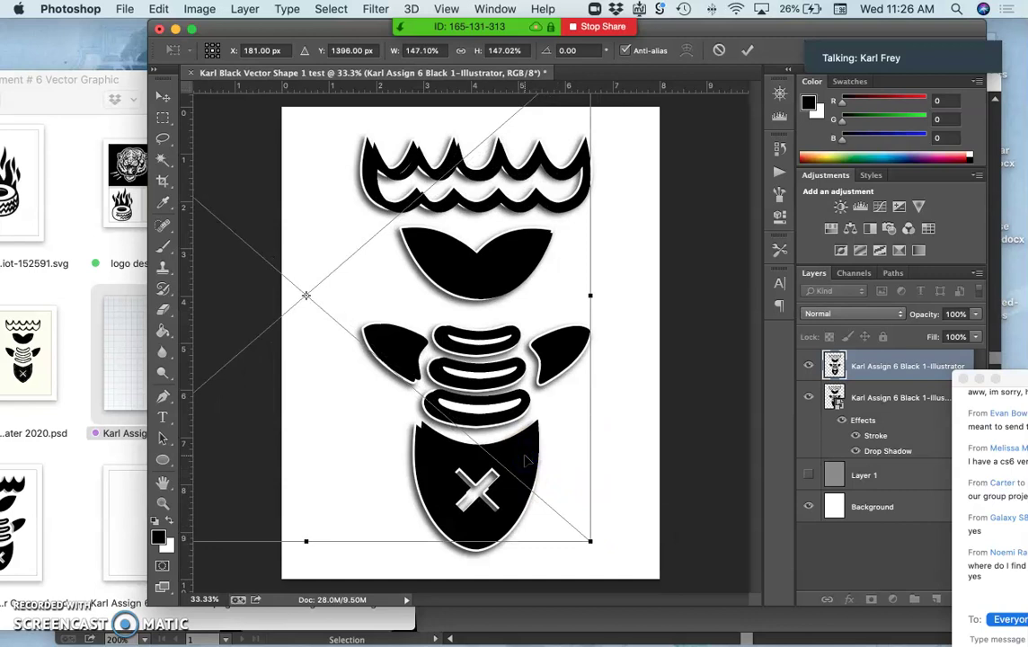
key(Left)
key(Left)
key(Left)
key(Left)
key(Left)
key(Left)
key(Left)
key(Left)
key(Left)
key(Left)
key(Left)
key(Left)
key(Left)
key(Left)
key(Left)
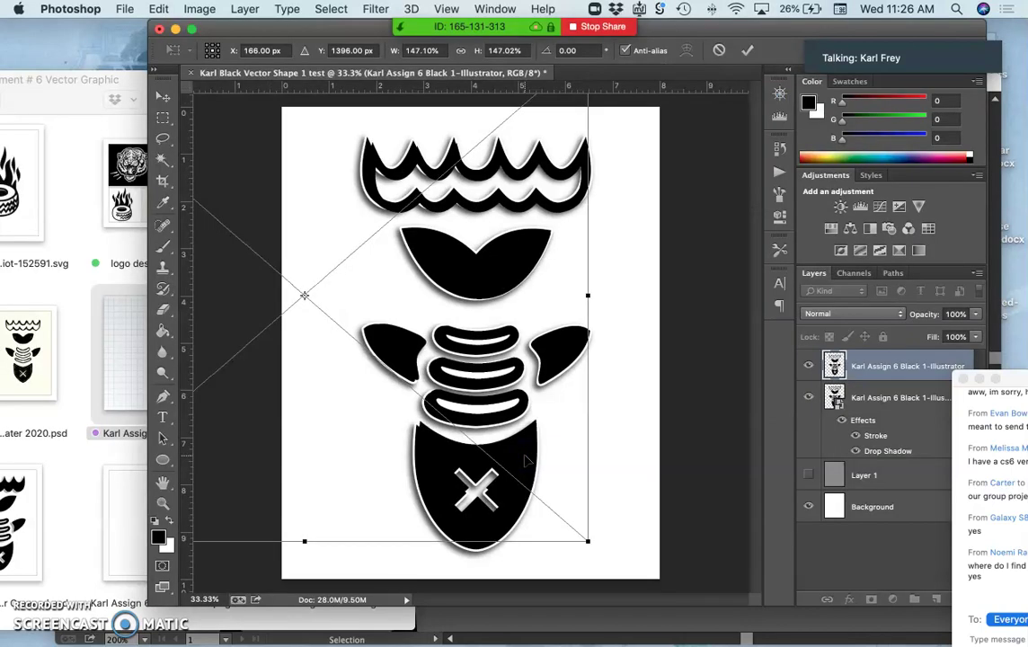
key(Left)
key(Left)
key(Left)
key(Left)
key(Left)
key(Left)
key(Left)
key(Left)
key(Left)
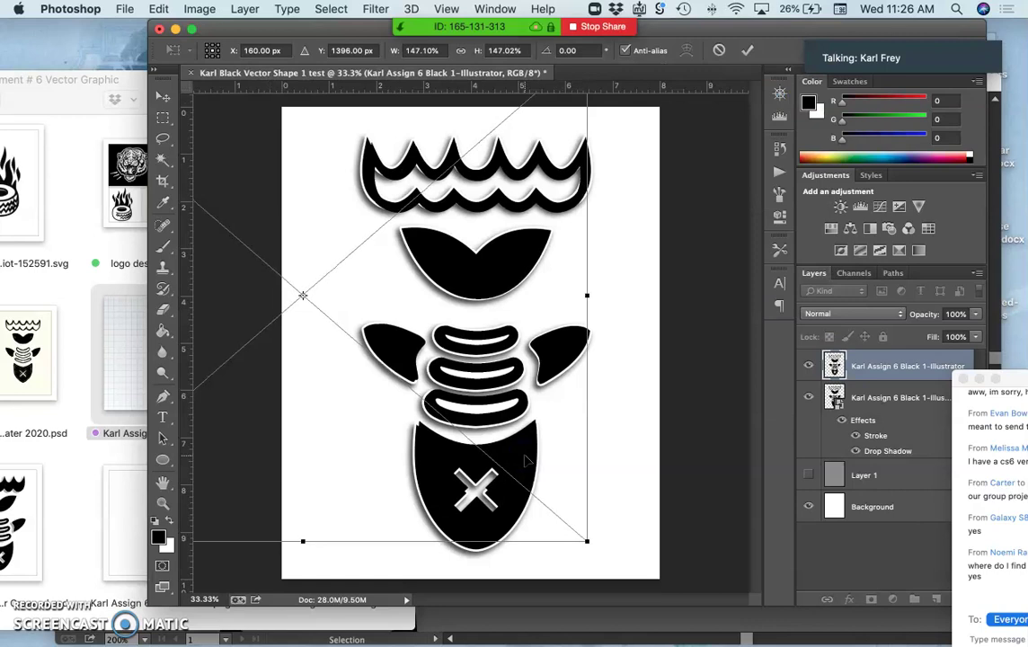
key(Left)
key(Left)
key(Left)
key(Left)
key(Left)
key(Left)
key(Left)
key(Left)
key(Left)
key(Left)
key(Left)
key(Left)
key(Left)
key(Left)
key(Left)
key(Left)
key(Left)
key(Left)
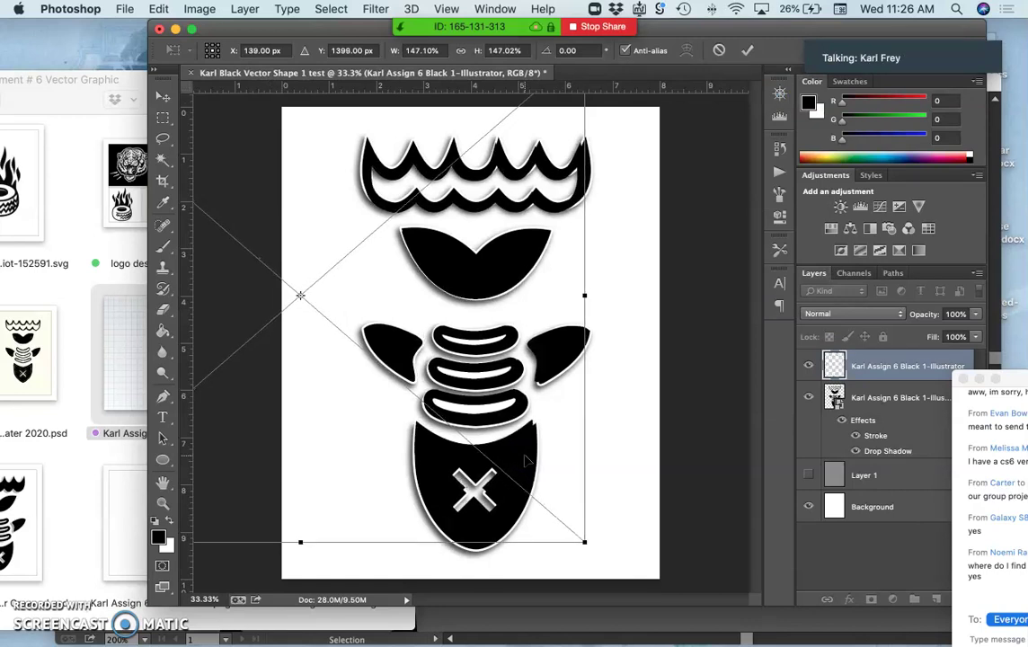
key(Down)
key(Down)
key(Down)
key(Down)
key(Down)
key(Down)
key(Down)
key(Down)
key(Down)
key(Down)
key(Down)
key(Down)
key(Down)
key(Down)
key(Down)
key(Down)
key(Down)
key(Down)
key(Down)
key(Down)
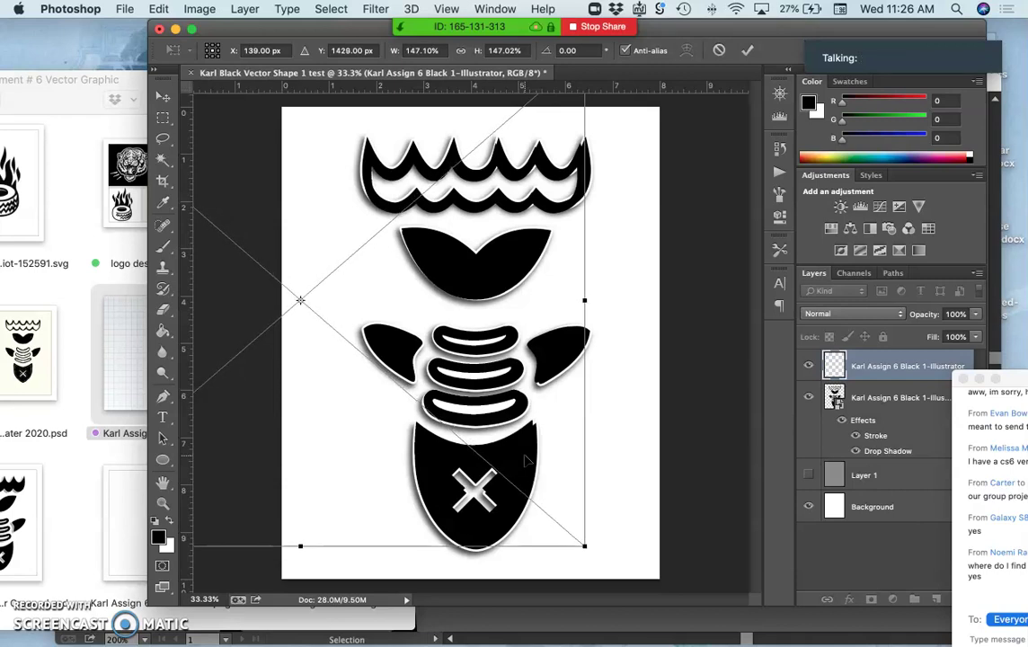
key(Up)
key(Up)
key(Up)
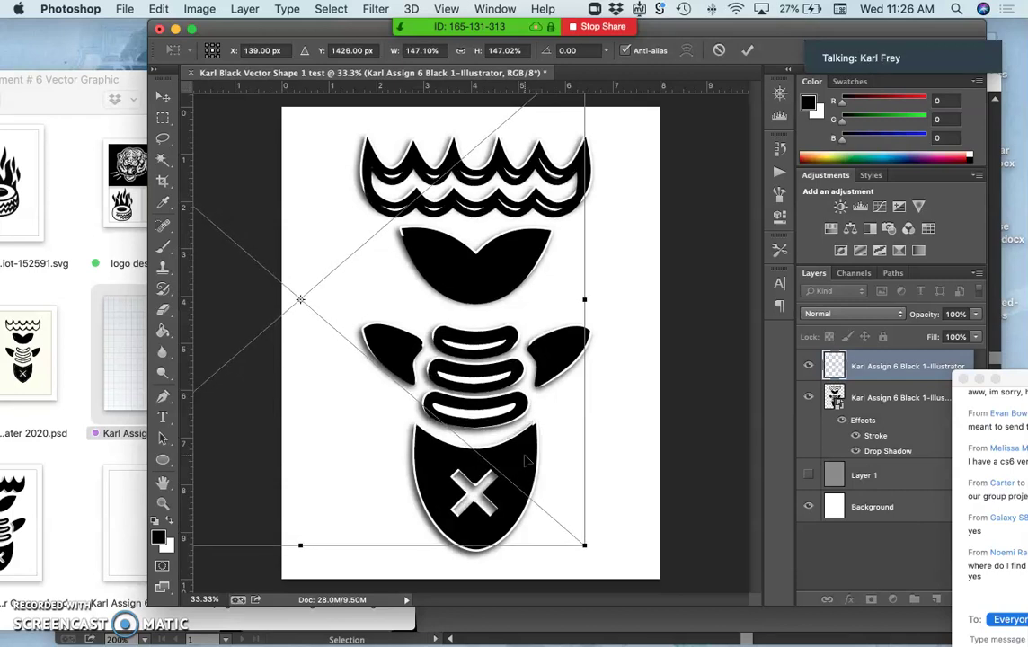
key(Up)
key(Up)
key(Up)
key(Up)
key(Up)
key(Up)
key(Up)
key(Up)
key(Up)
key(Up)
key(Up)
key(Up)
key(Up)
key(Up)
key(Up)
key(Up)
key(Up)
key(Up)
key(Up)
key(Up)
key(Up)
key(Up)
key(Up)
key(Up)
key(Up)
key(Up)
key(Up)
key(Up)
key(Up)
key(Up)
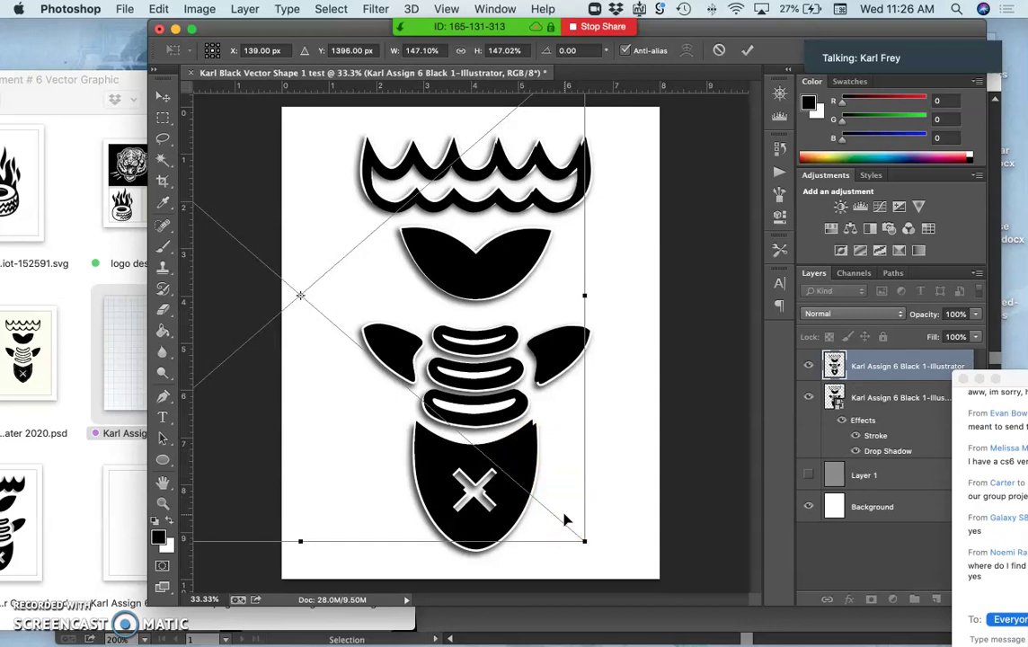
key(Return)
Hide the old shadowed logo layer and show the gray Layer 1
key(w)
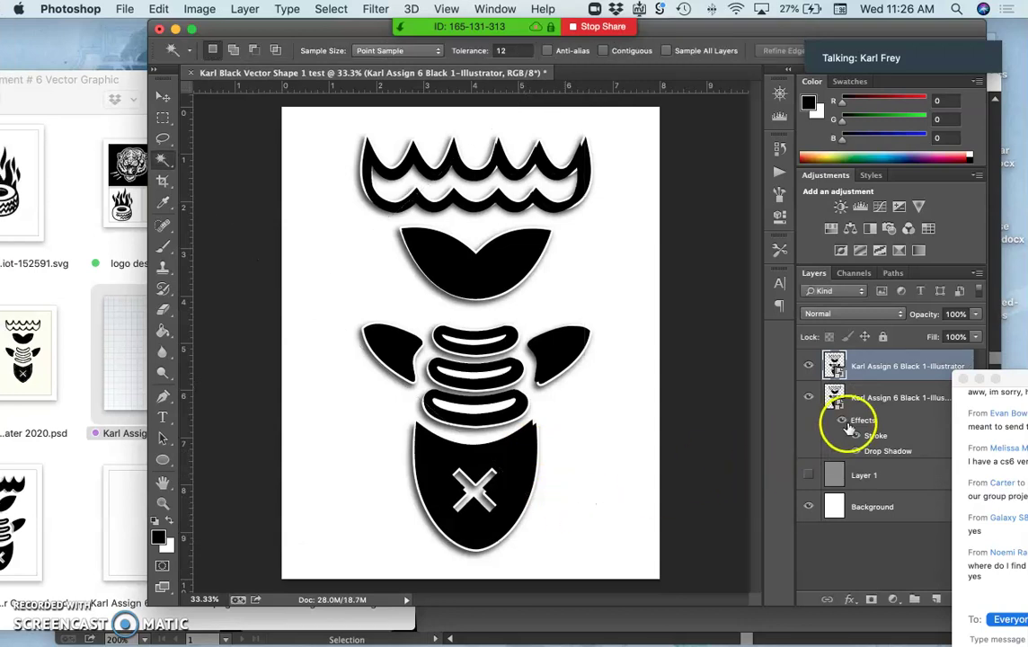
click(809, 397)
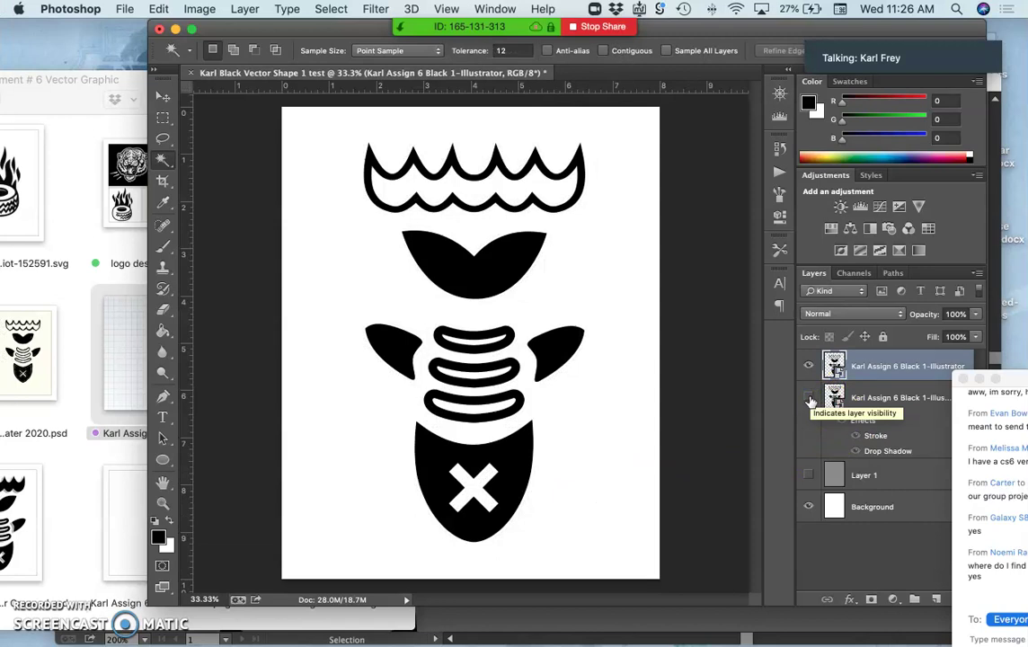
click(809, 475)
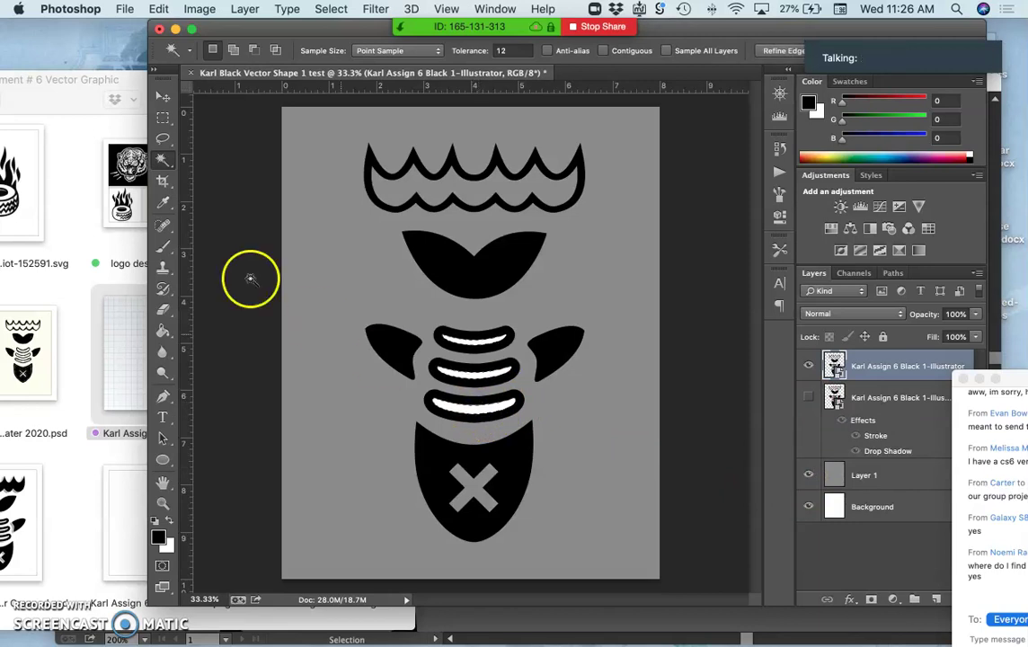
Open the EPS from Finder with Open With > Adobe Illustrator CC
click(76, 308)
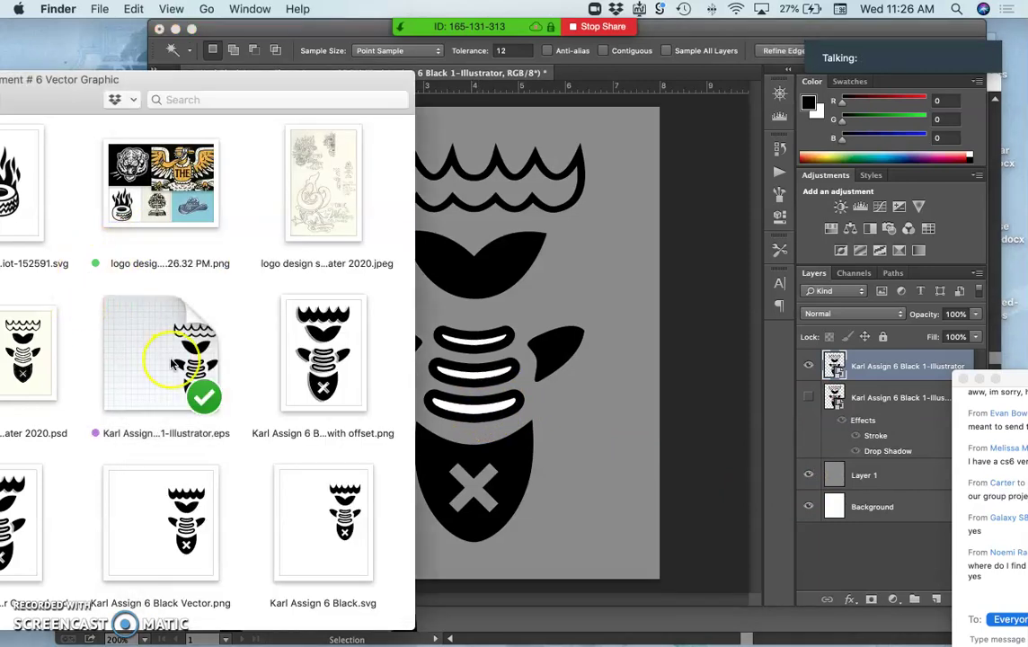
right_click(172, 363)
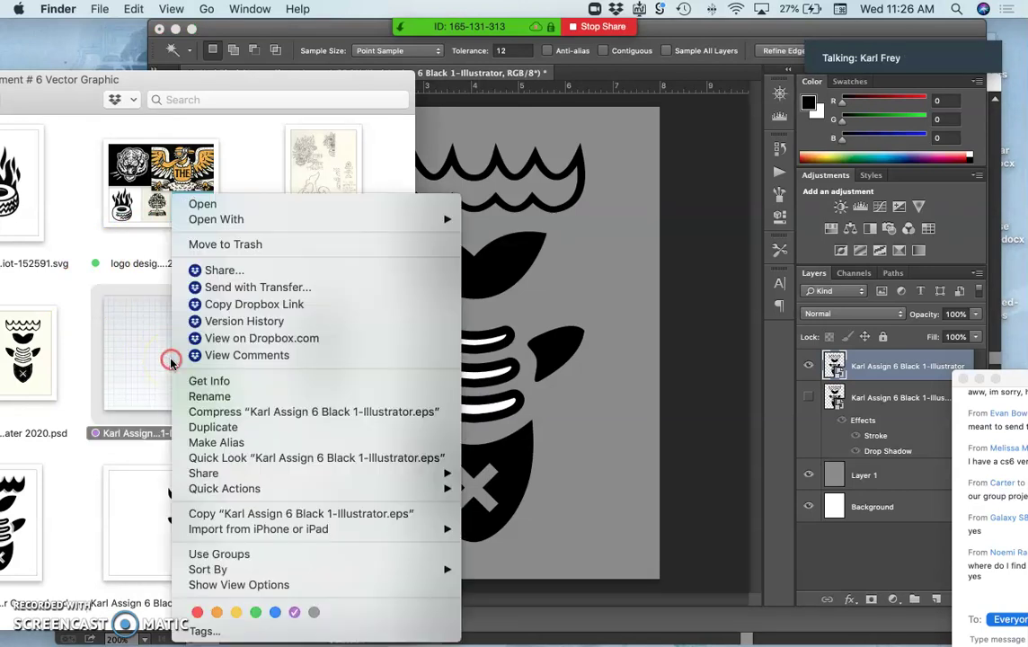
mouse_move(218, 221)
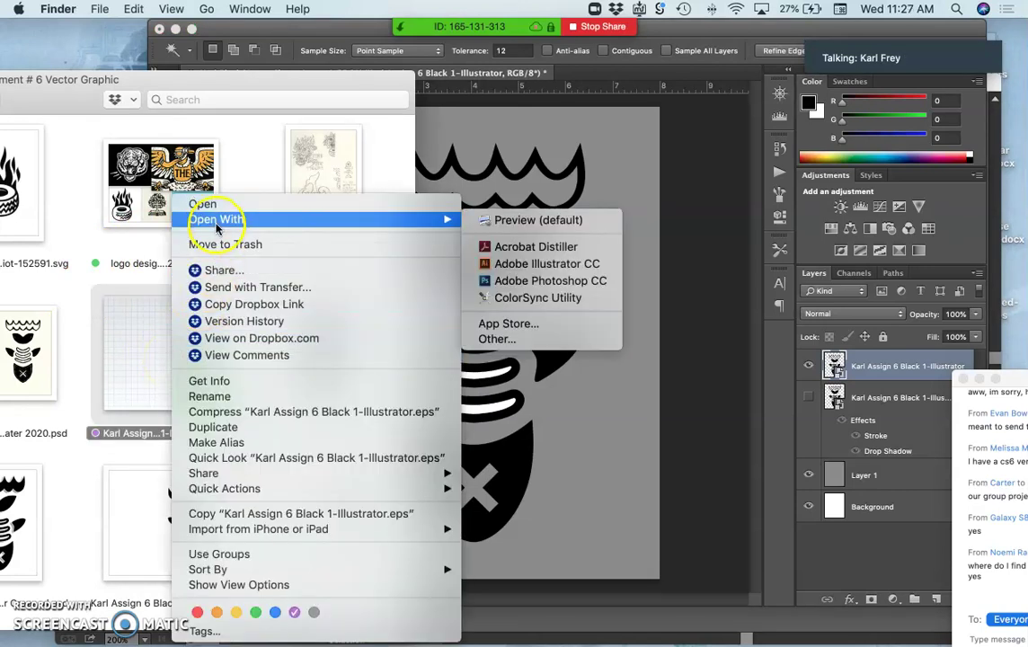
click(521, 263)
scroll(378, 409, down, 5)
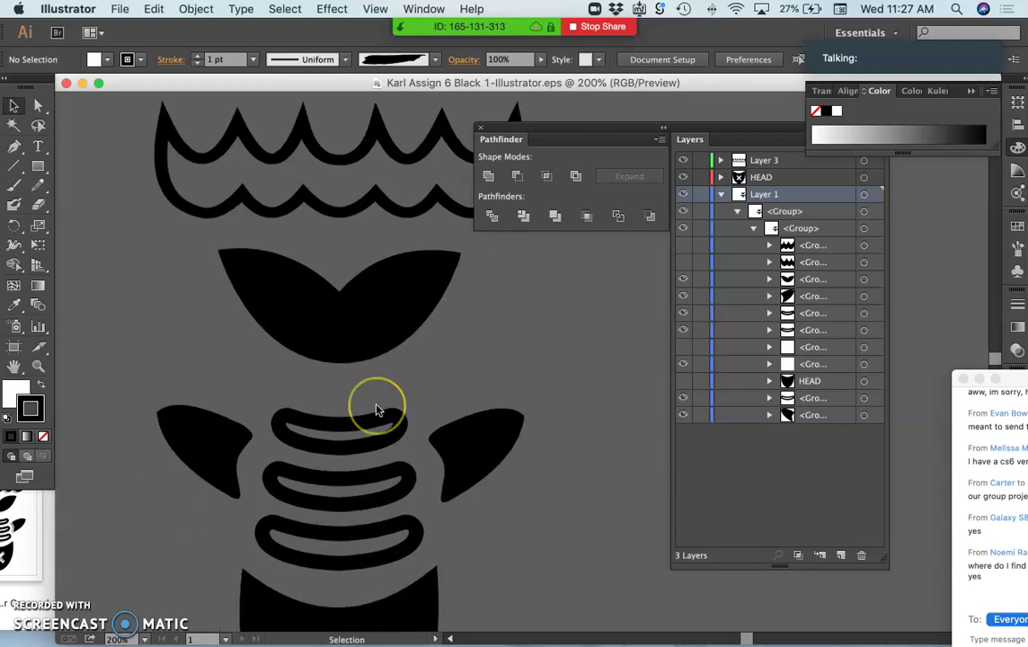
Check the white X and HEAD groups' visibility, then move the HEAD group in the stack
click(683, 347)
click(682, 348)
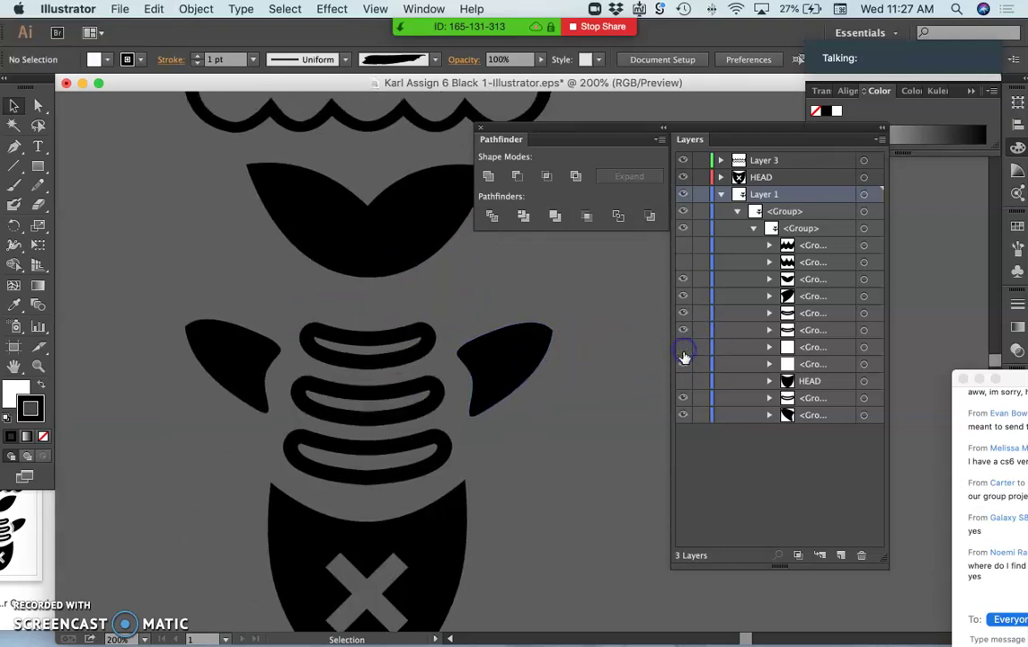
click(683, 381)
click(684, 382)
click(851, 384)
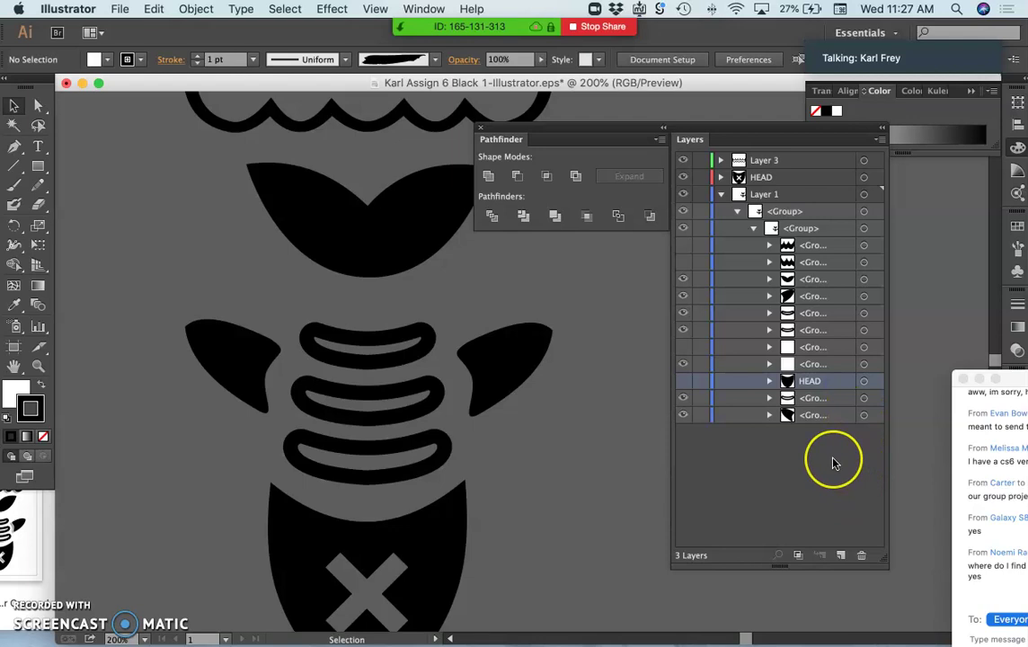
drag(820, 381, 859, 553)
Delete the leftover white-filled groups with the trash icon, then expand HEAD and Layer 3
click(818, 352)
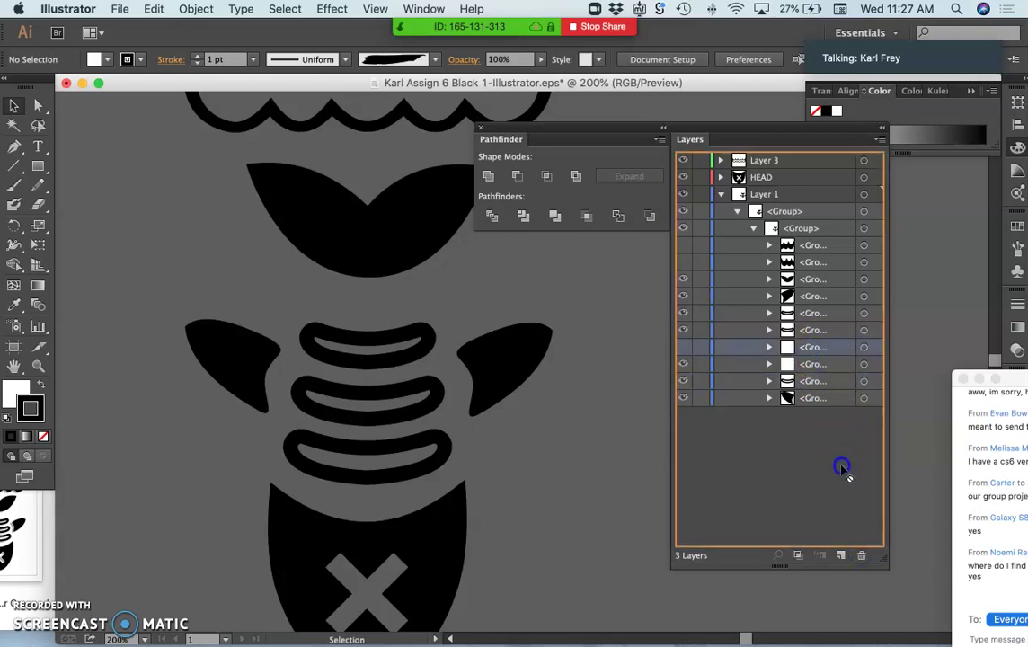
click(860, 554)
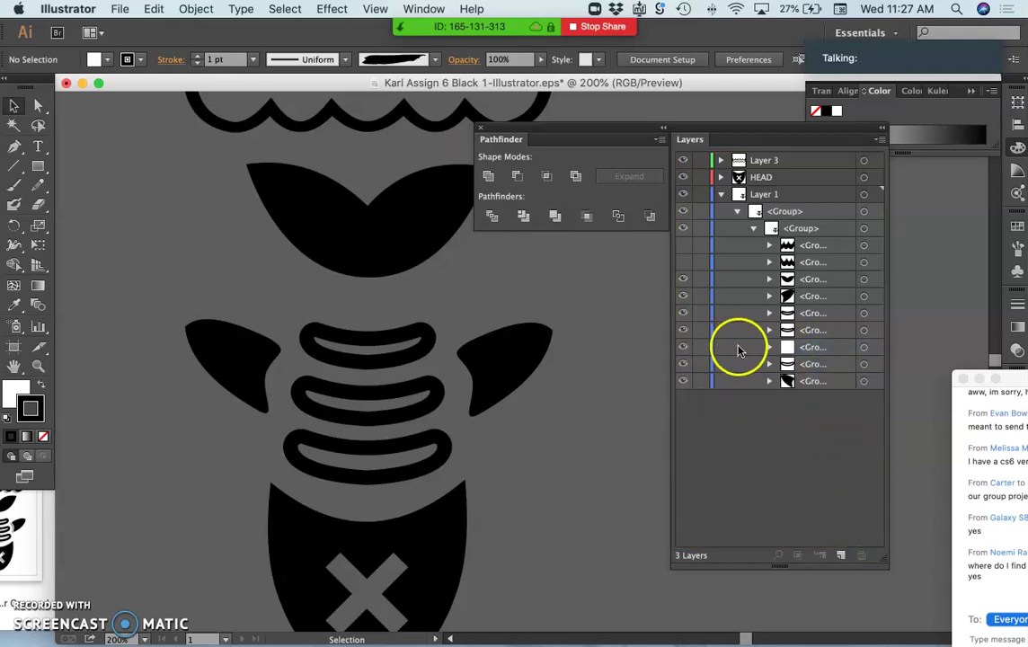
click(684, 349)
click(769, 347)
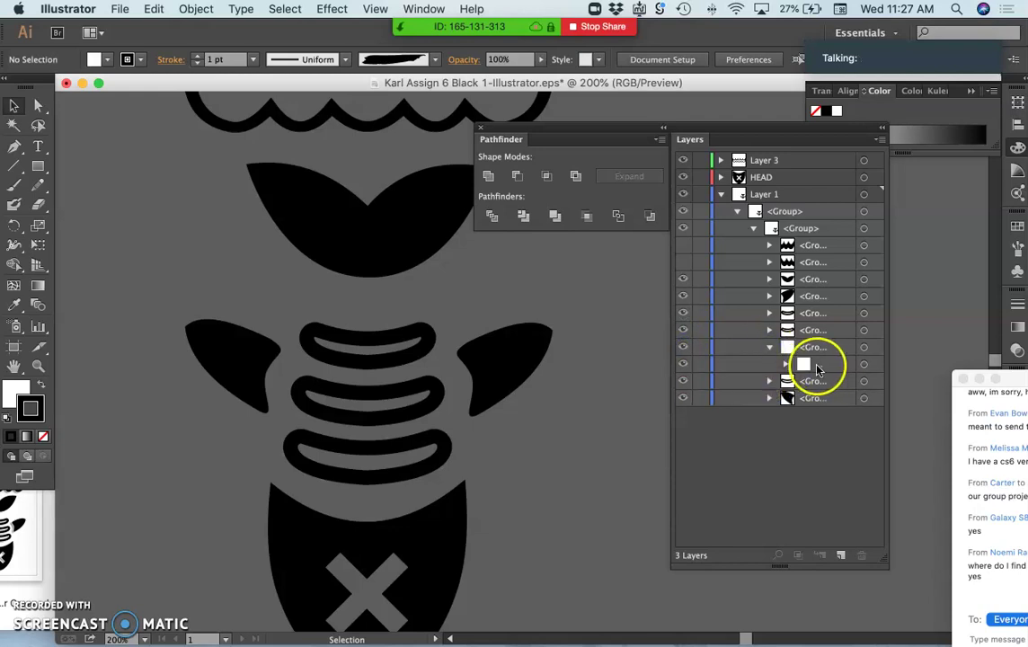
click(787, 364)
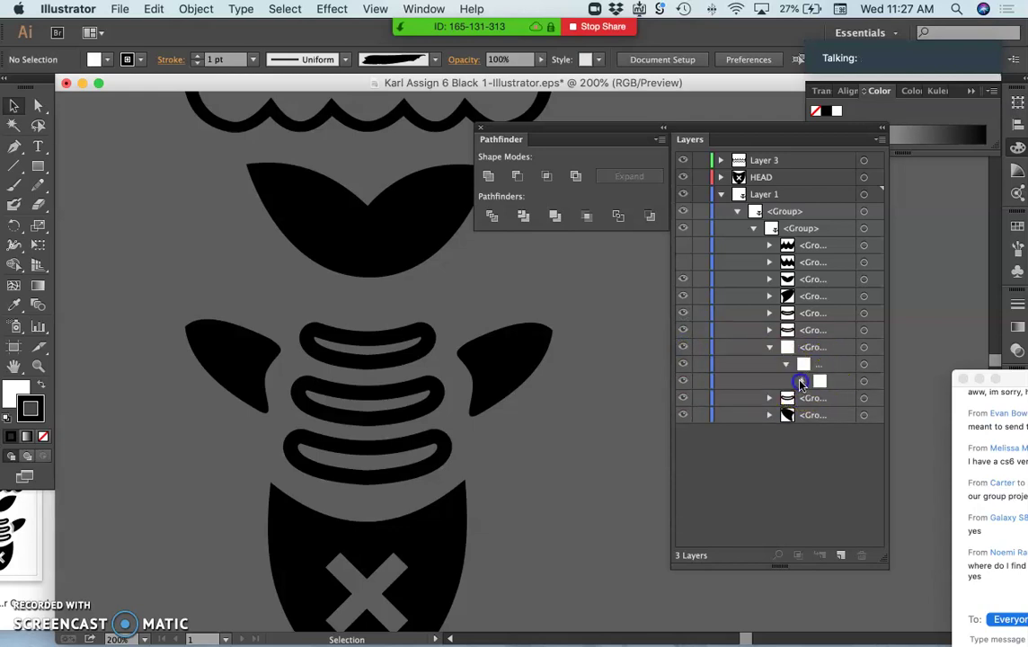
click(803, 380)
drag(802, 350, 858, 554)
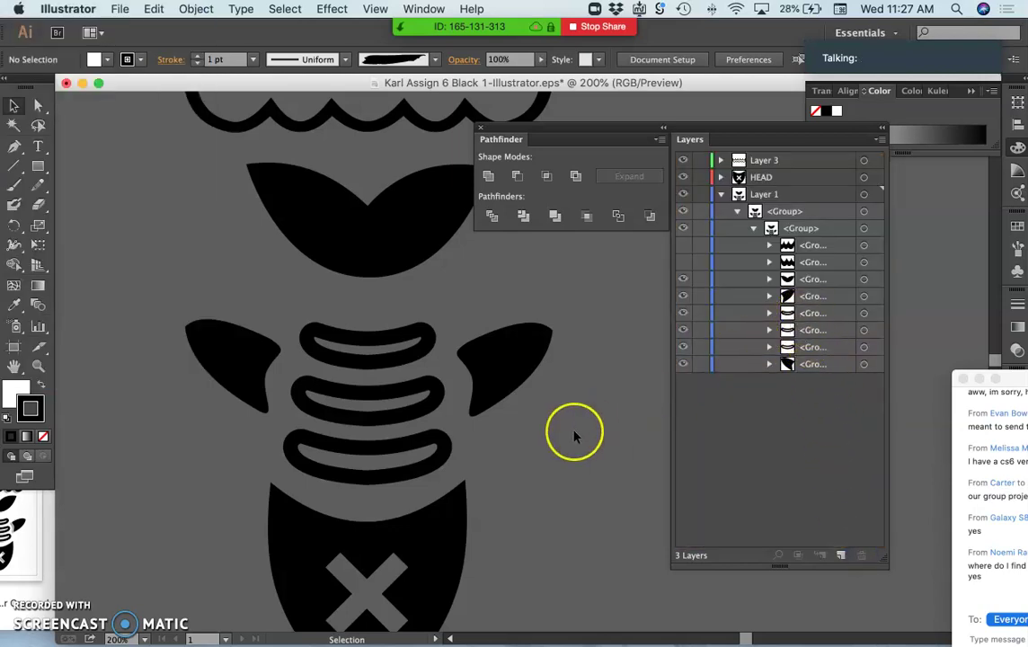
scroll(574, 431, up, 10)
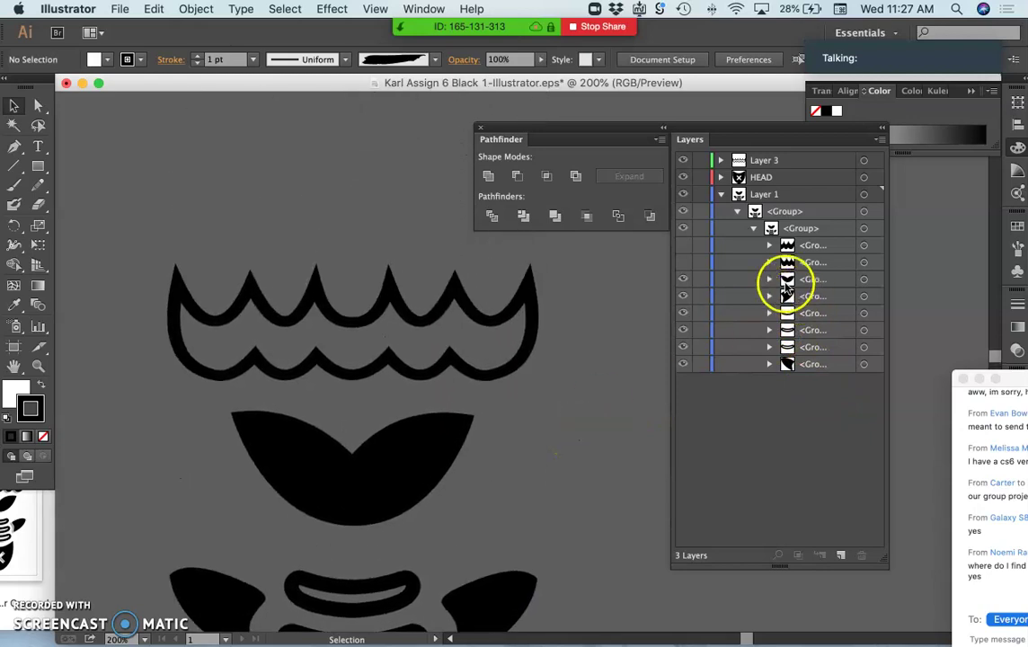
click(720, 177)
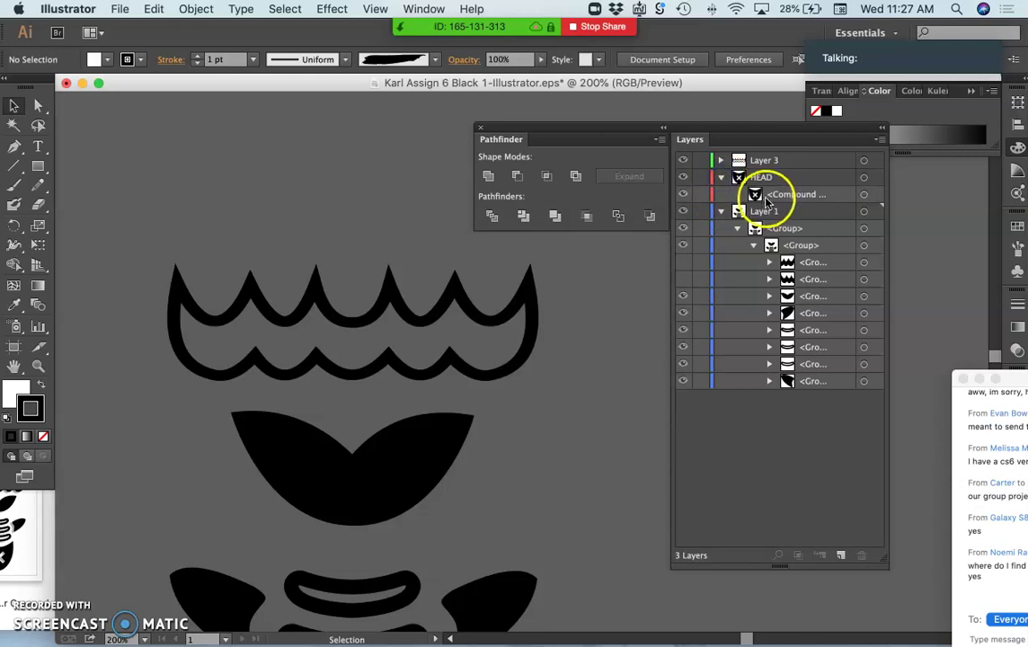
click(720, 160)
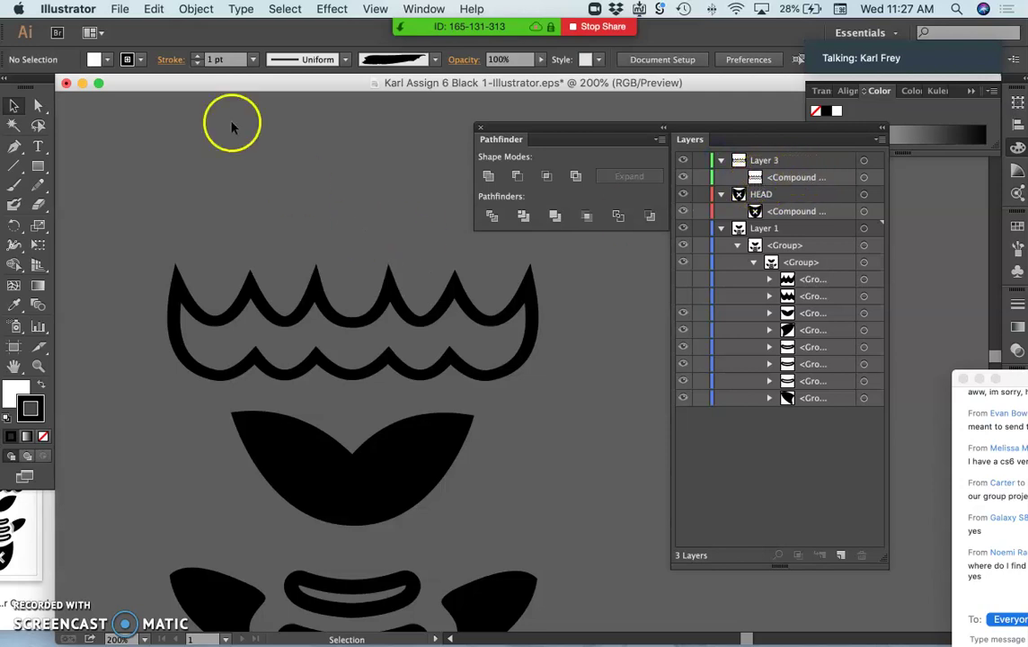
Save the cleaned-up EPS via File > Save, close it, and bring Finder forward
click(120, 9)
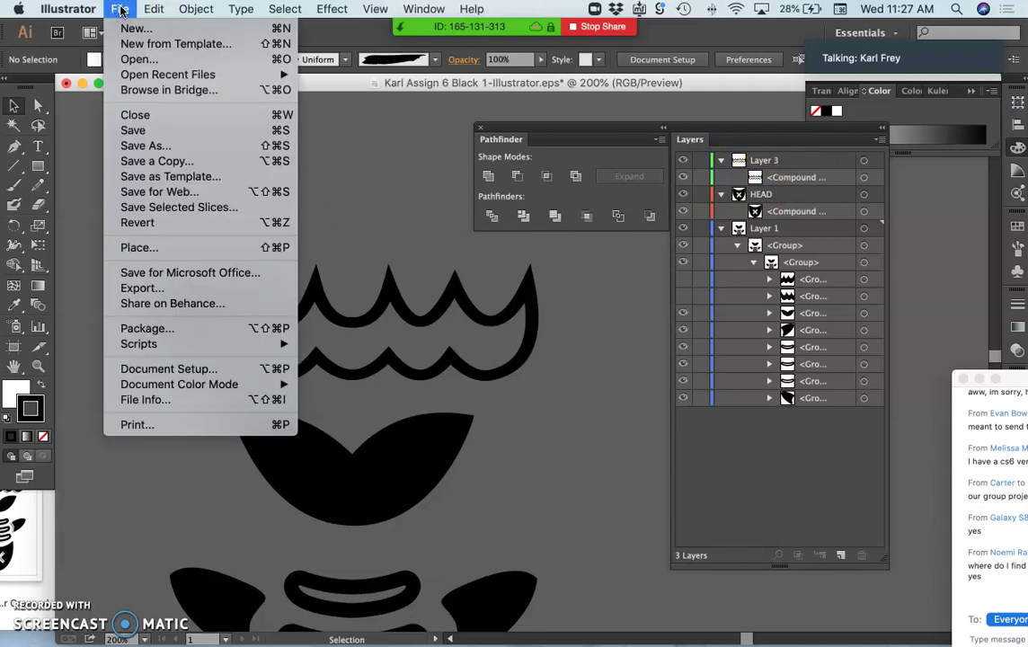
click(121, 9)
drag(120, 9, 165, 191)
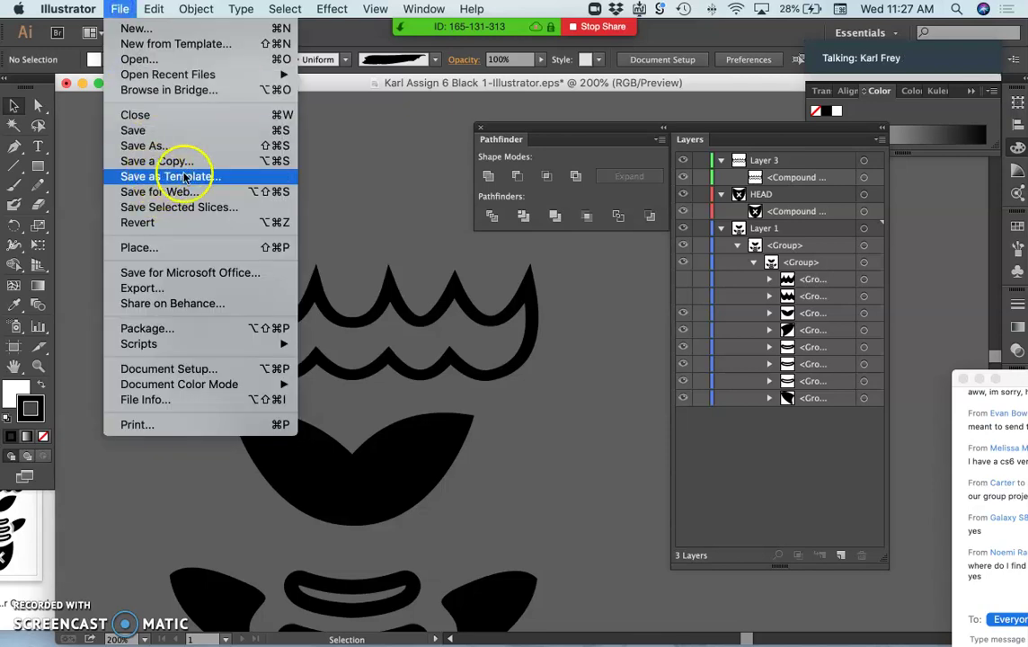
click(136, 129)
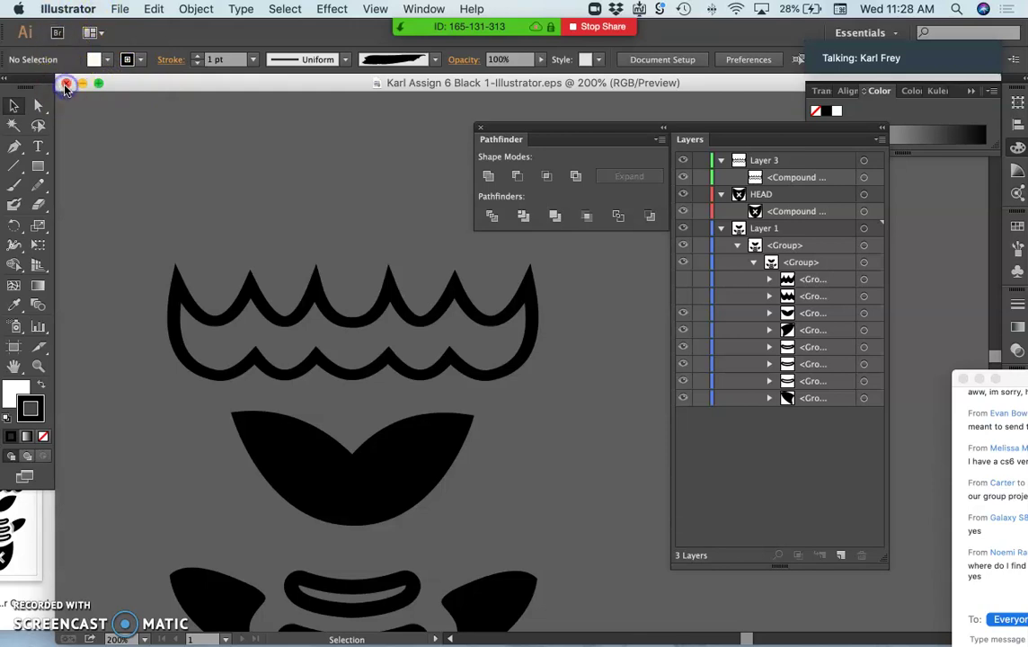
click(66, 87)
click(248, 287)
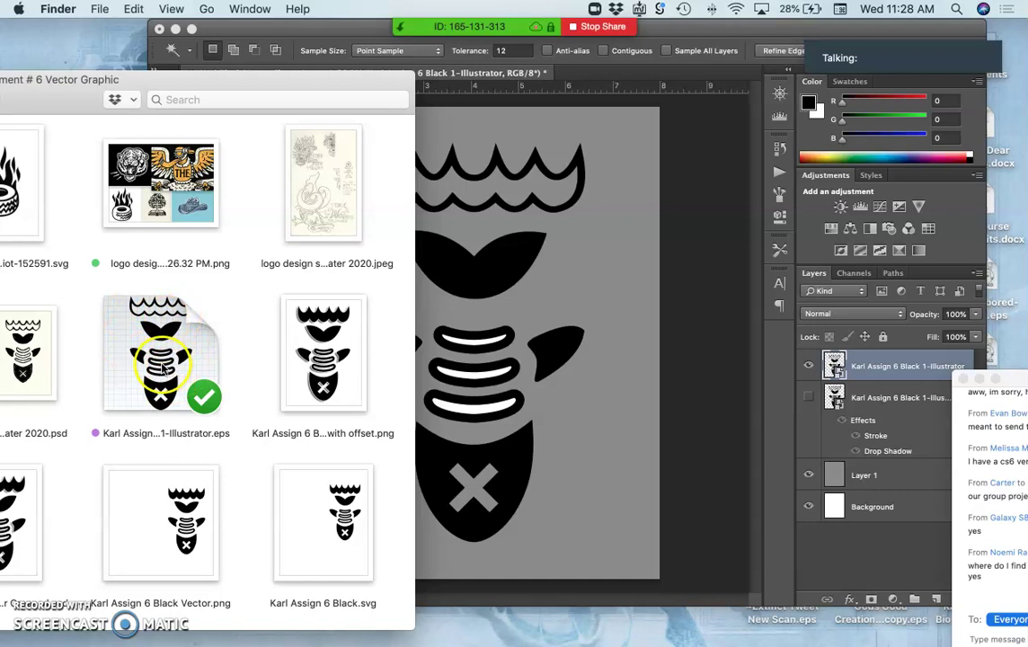
Drag the updated EPS into Photoshop, scale it to about 148%, and move it up over the logo
drag(168, 330, 513, 337)
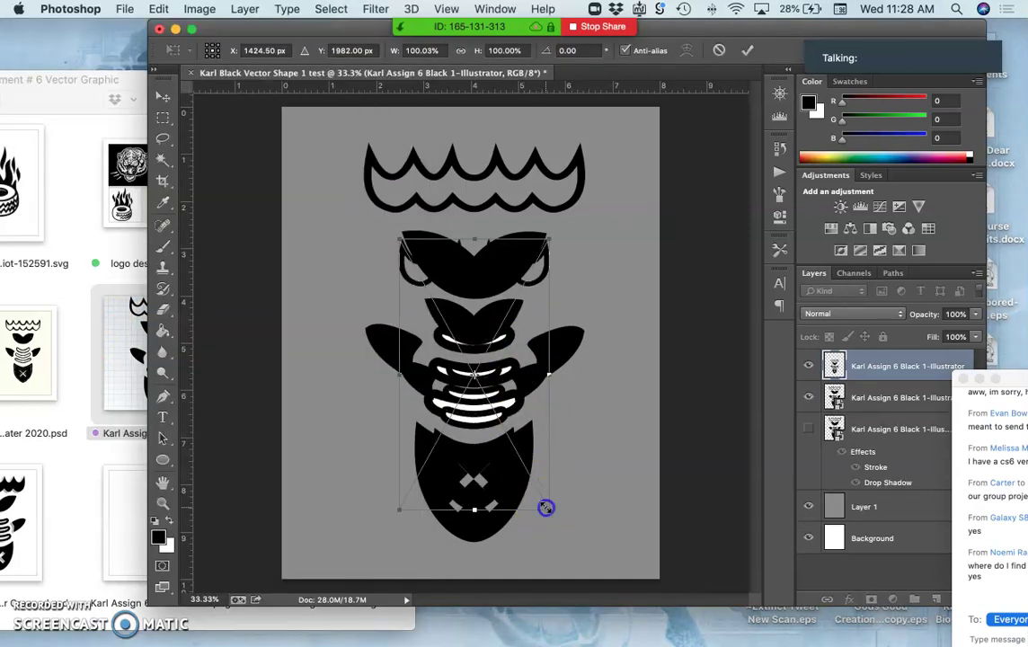
drag(546, 507, 602, 559)
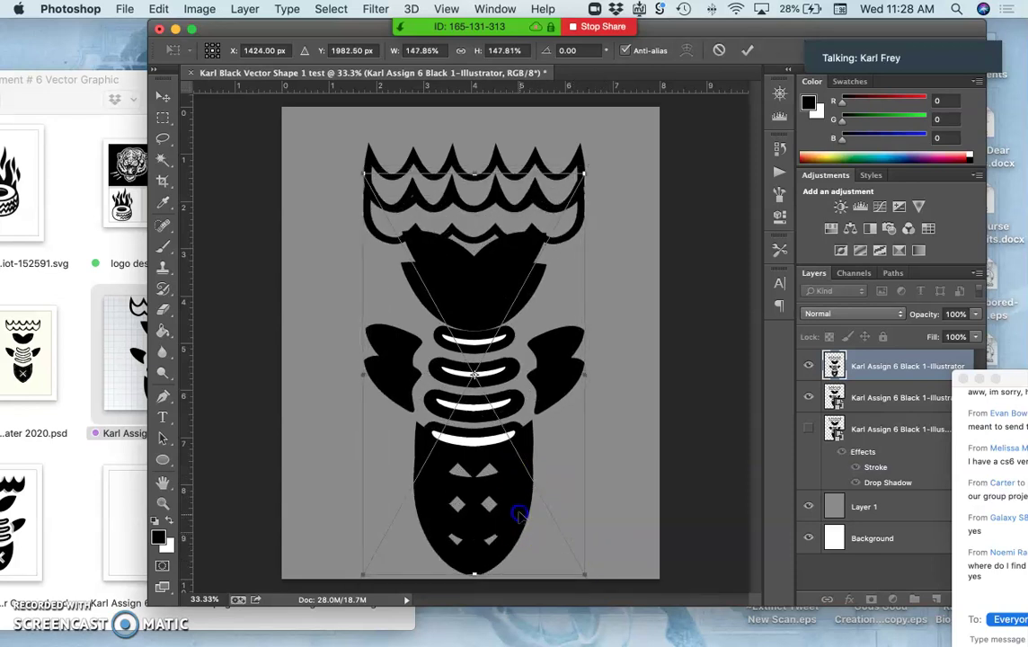
drag(519, 513, 522, 492)
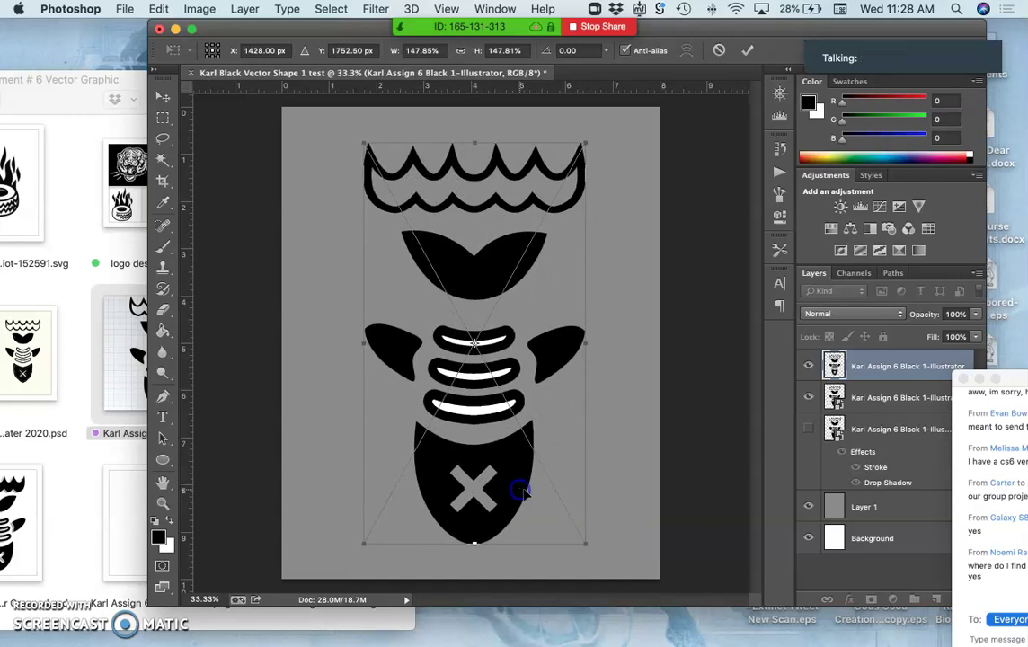
Commit the placement, hide the older logo and Background, and toggle gray and new layers to compare
key(Return)
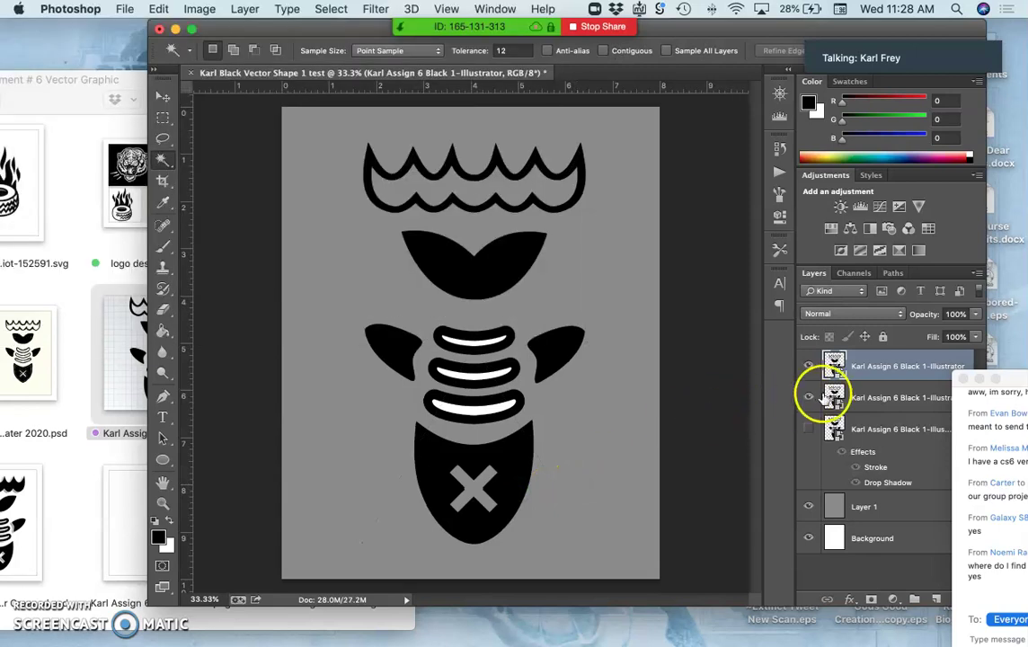
click(808, 396)
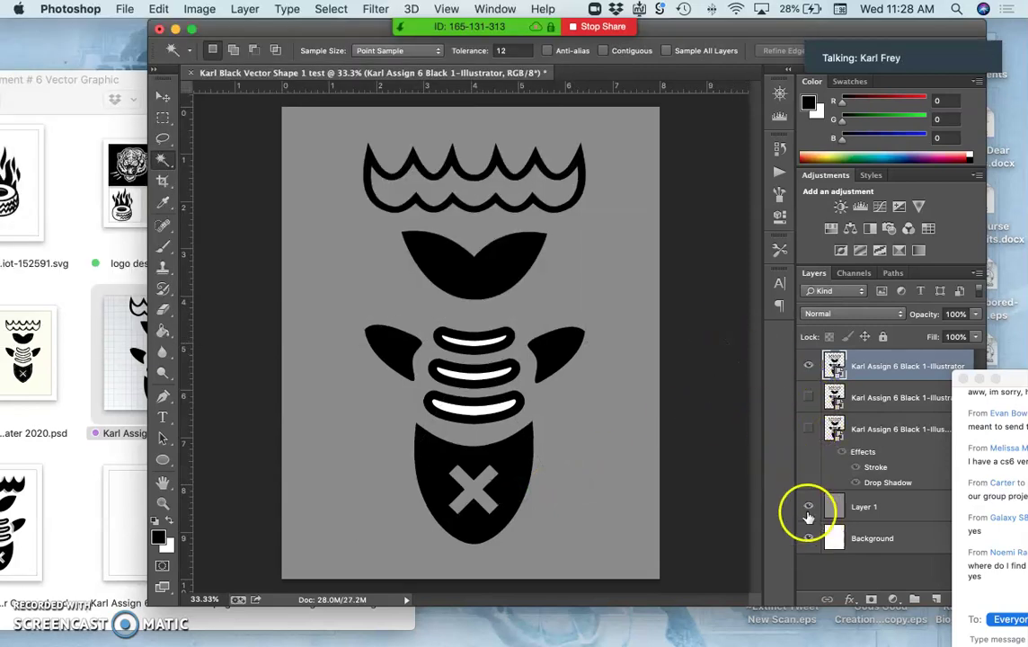
click(808, 538)
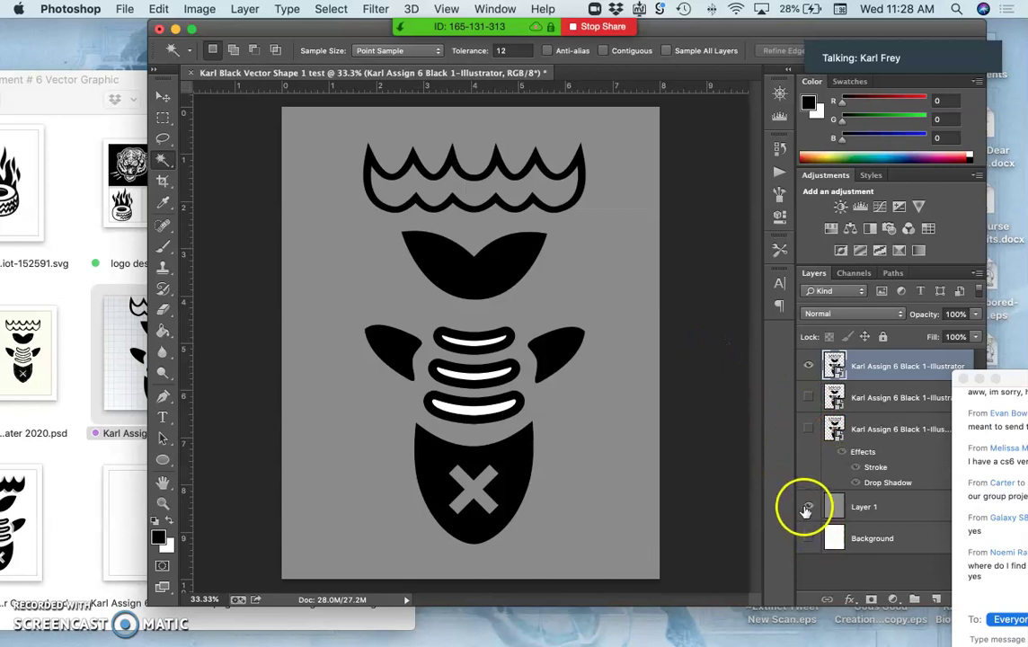
click(807, 508)
click(806, 508)
click(806, 508)
click(806, 510)
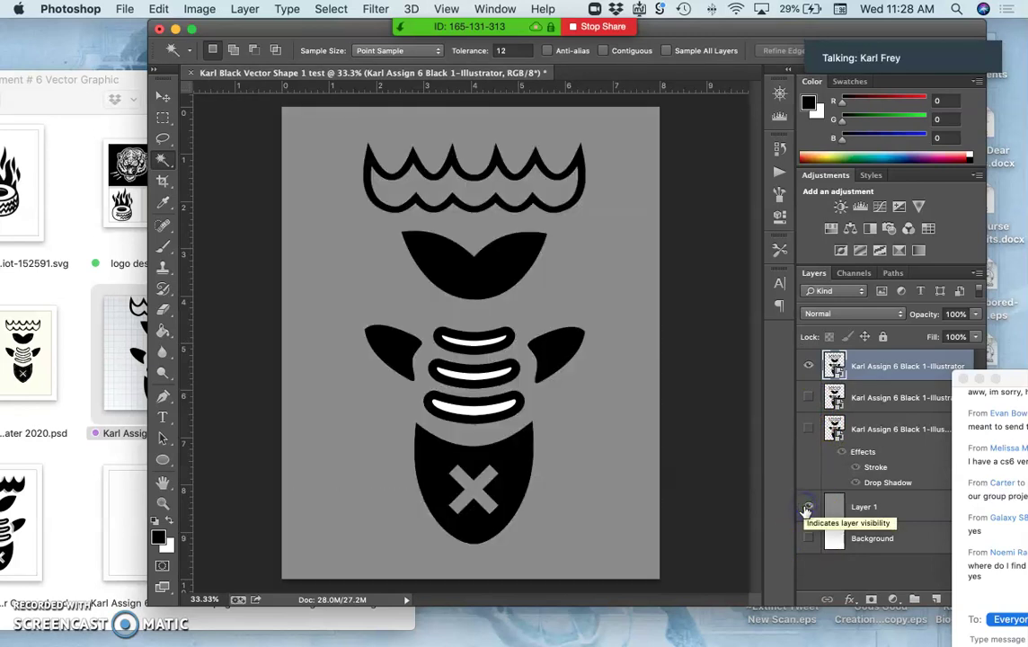
click(808, 367)
click(809, 369)
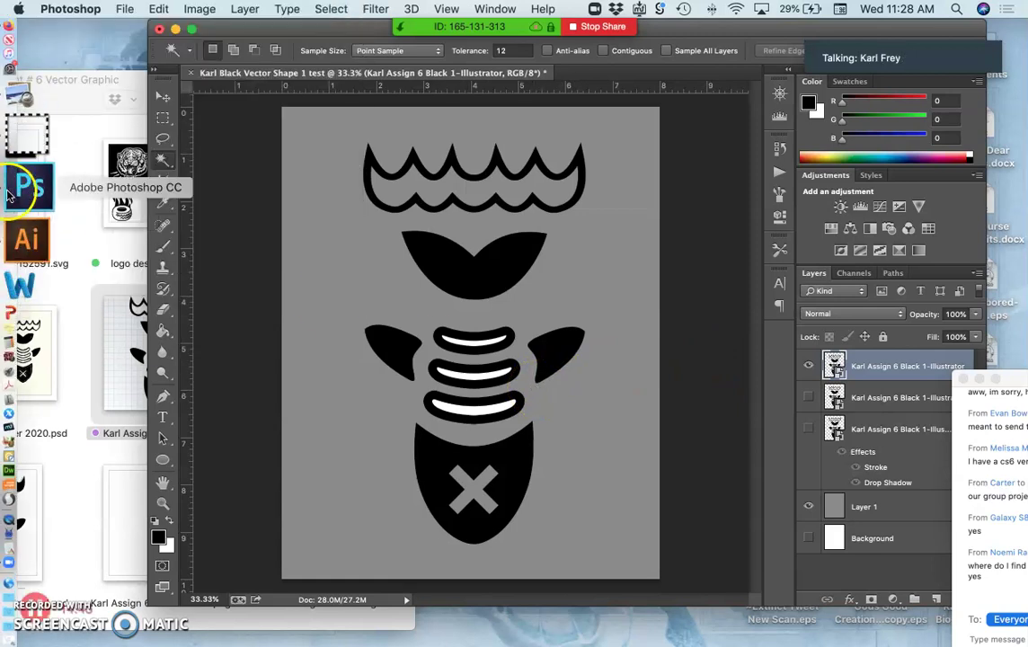
Switch to Illustrator, then right-click the fish EPS file in Finder for its context menu
click(24, 203)
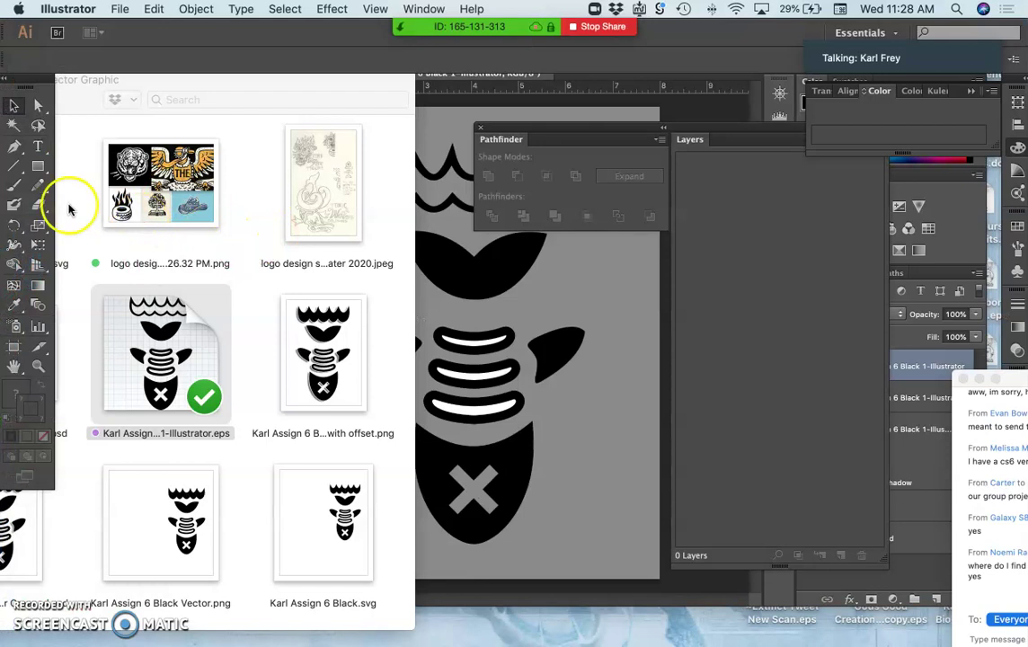
click(71, 8)
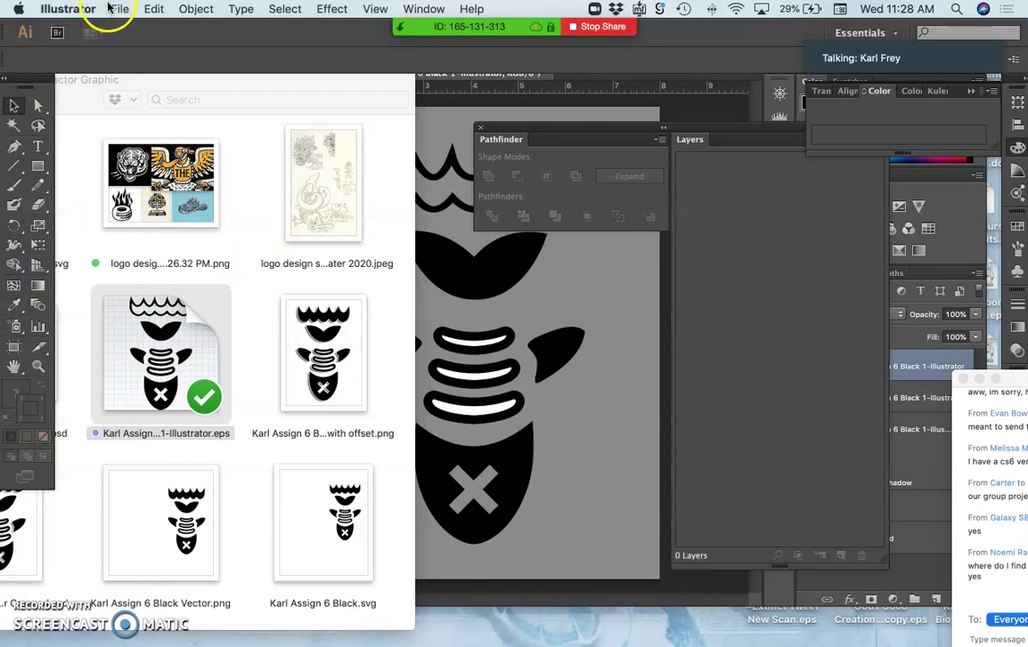
right_click(169, 286)
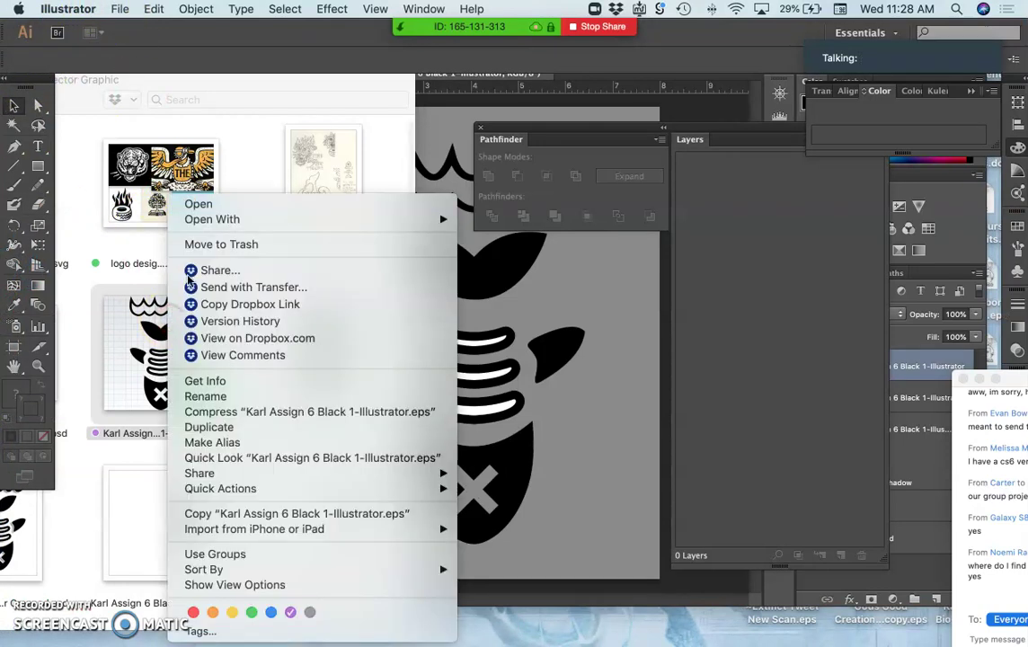
click(195, 204)
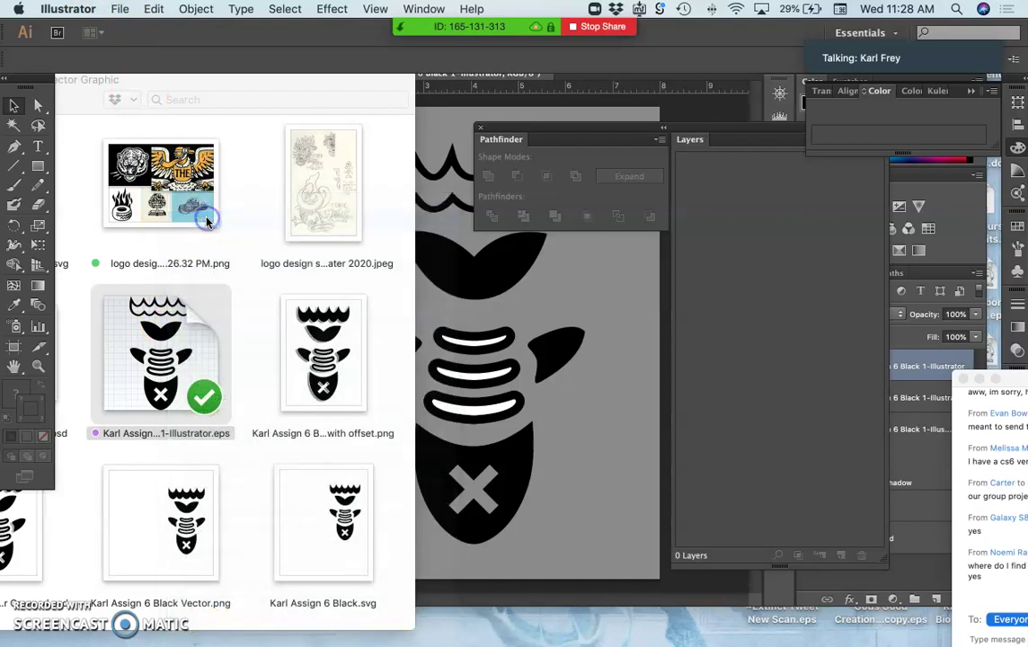
click(158, 340)
right_click(158, 340)
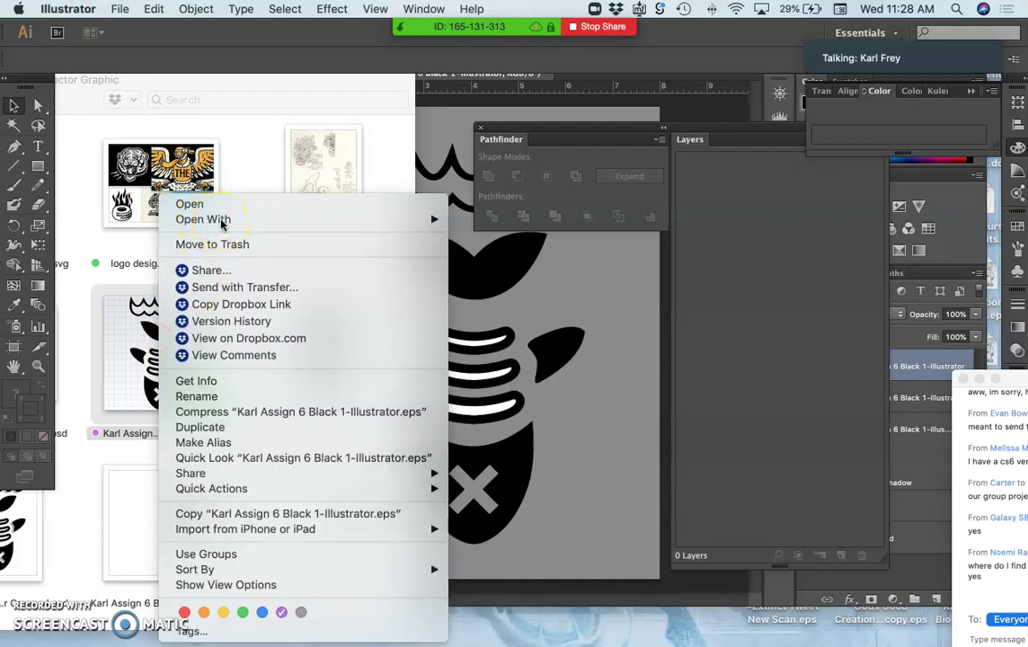
click(136, 341)
right_click(163, 349)
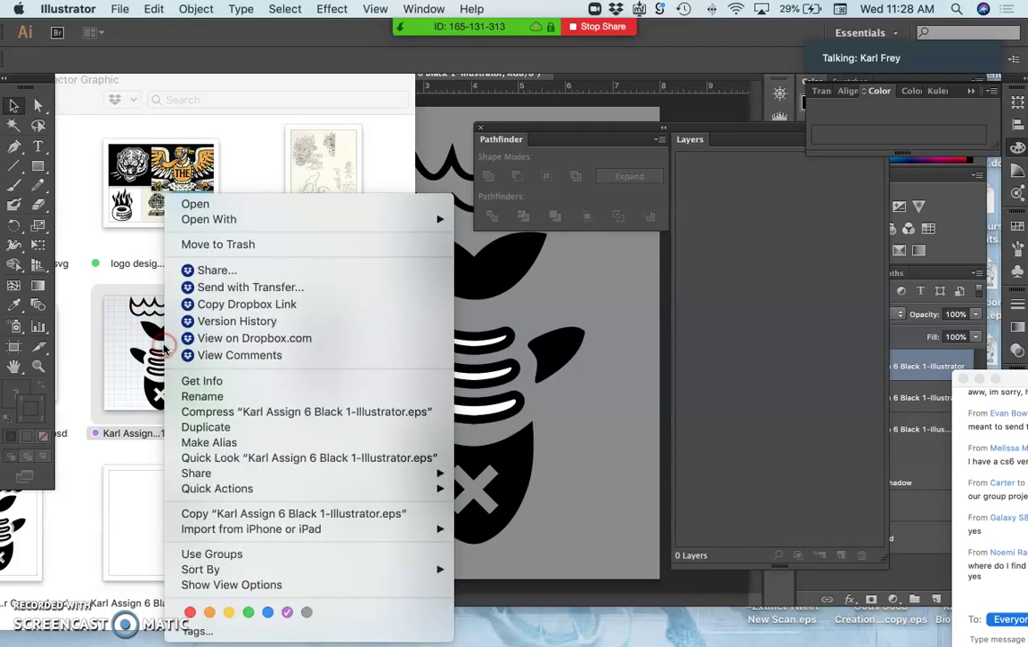